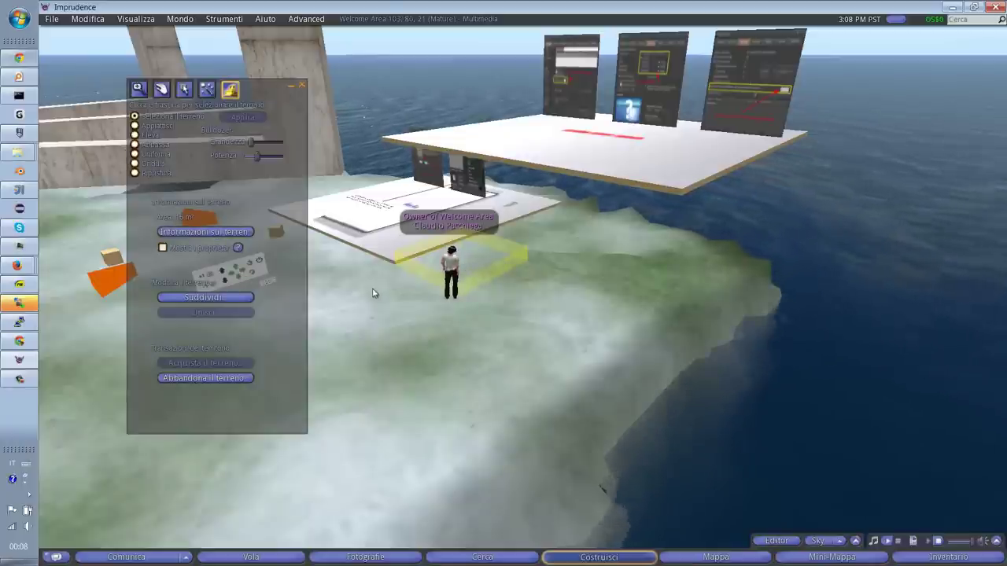
Step: Subdivide the selected square of land into its own parcel and walk the avatar onto it
{"action": "left_click", "coordinate": [202, 299]}
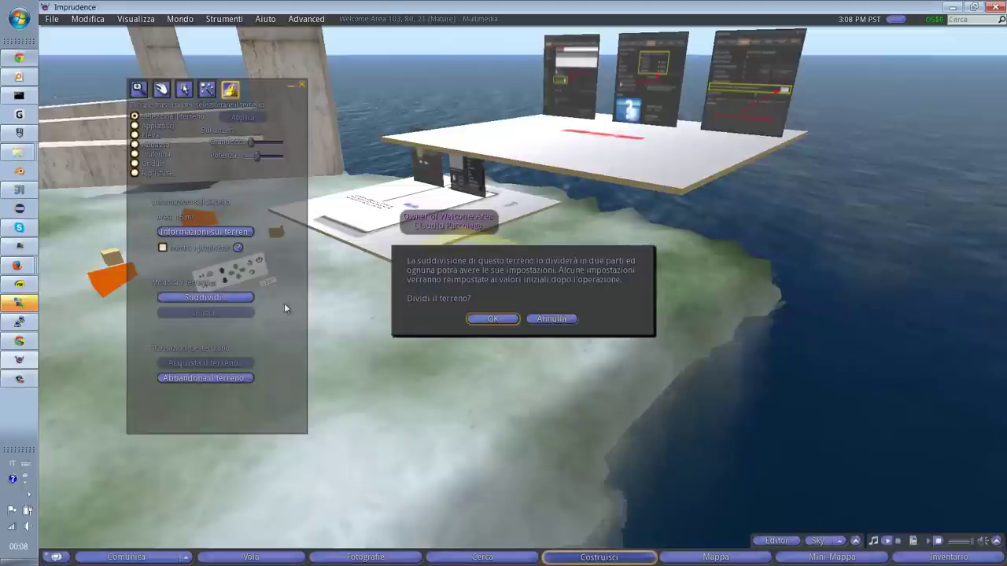
{"action": "left_click", "coordinate": [490, 319]}
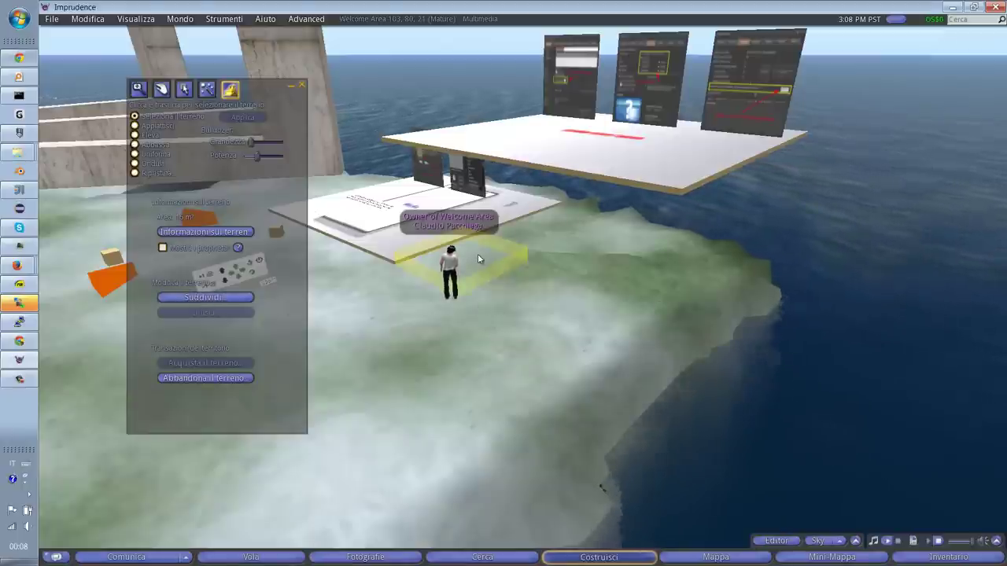
{"action": "key", "text": "Up"}
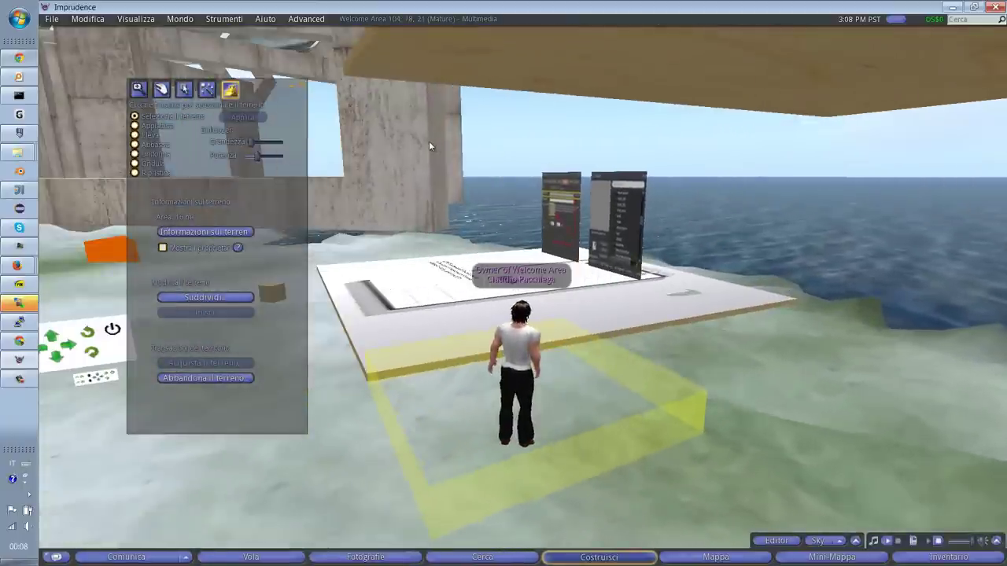
Step: Rename the new parcel from MiniSandbox to "parcellina" in its land information
{"action": "left_click", "coordinate": [447, 18]}
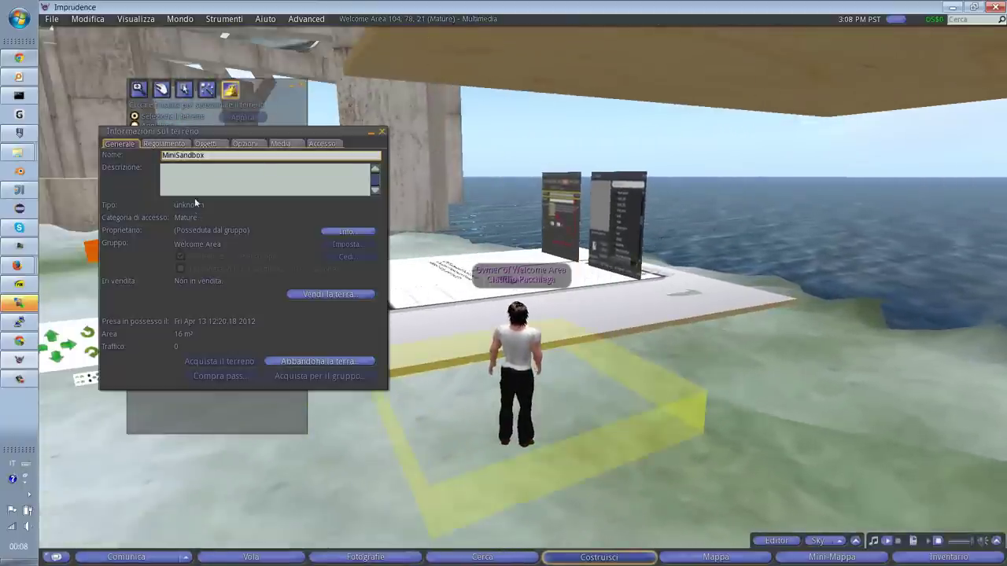
{"action": "left_click_drag", "start_coordinate": [210, 155], "coordinate": [146, 151]}
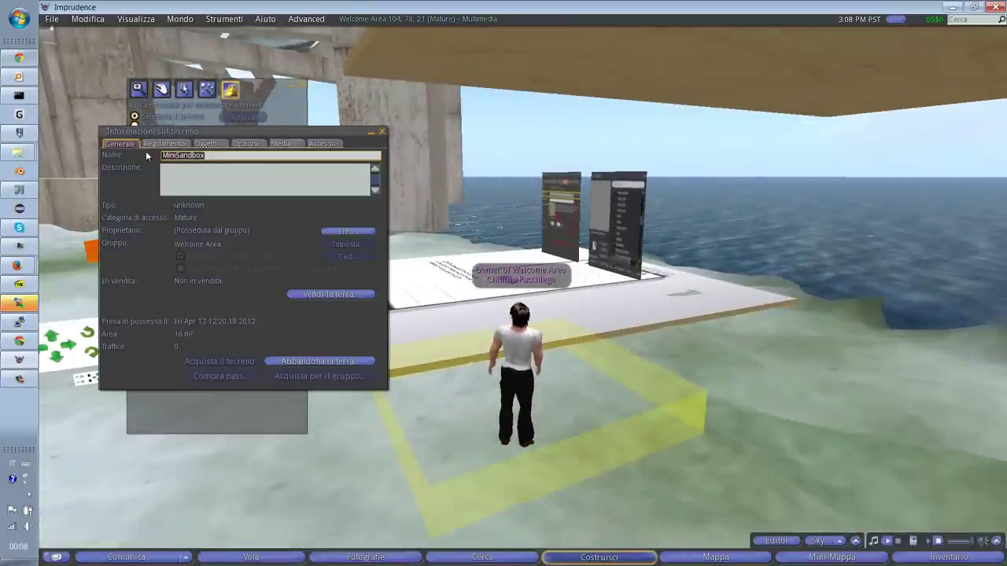
{"action": "type", "text": "parc"}
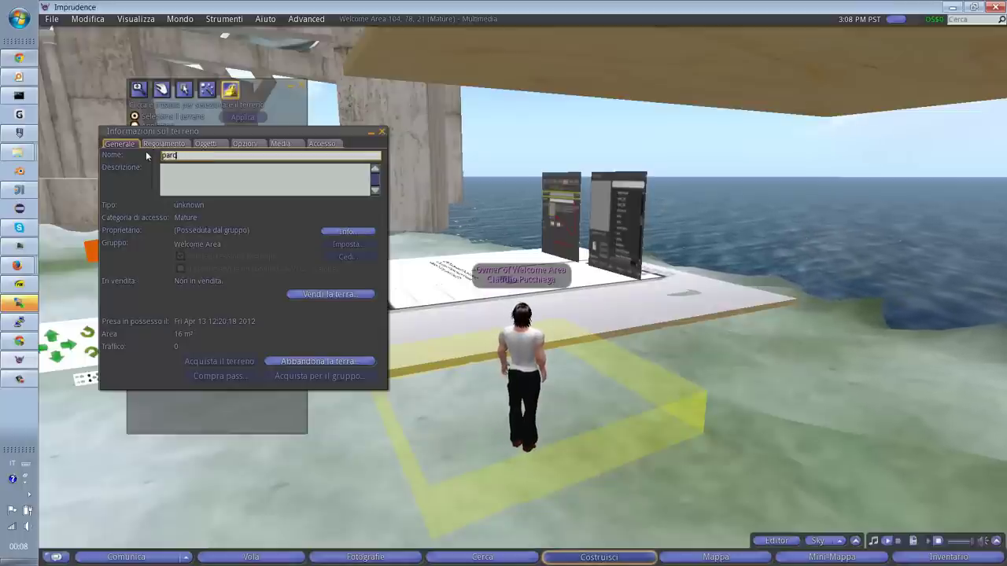
{"action": "type", "text": "ellina"}
{"action": "key", "text": "Tab"}
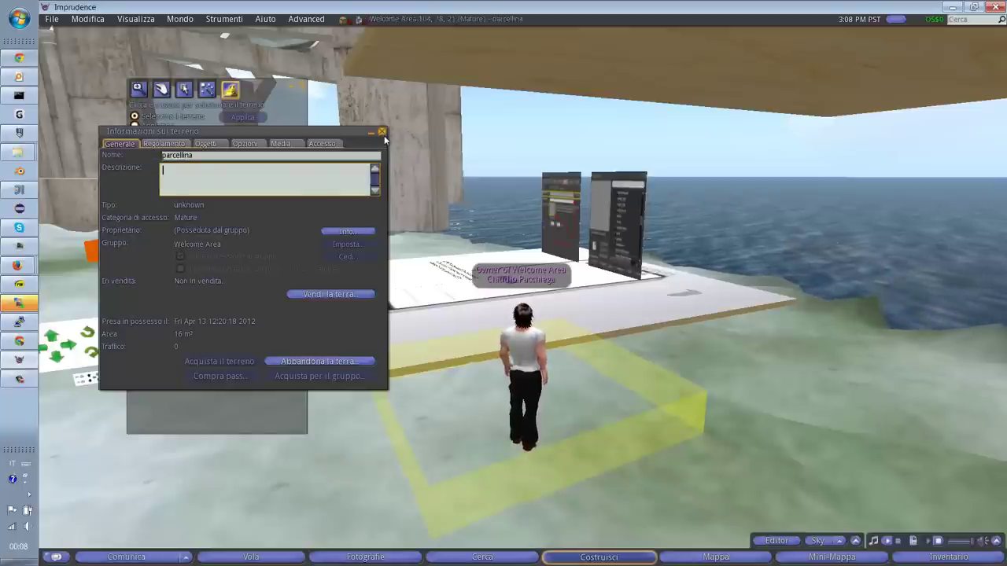
Step: Close the land information and the terrain editing tools, clearing the view around the avatar
{"action": "left_click_drag", "start_coordinate": [354, 138], "coordinate": [335, 191]}
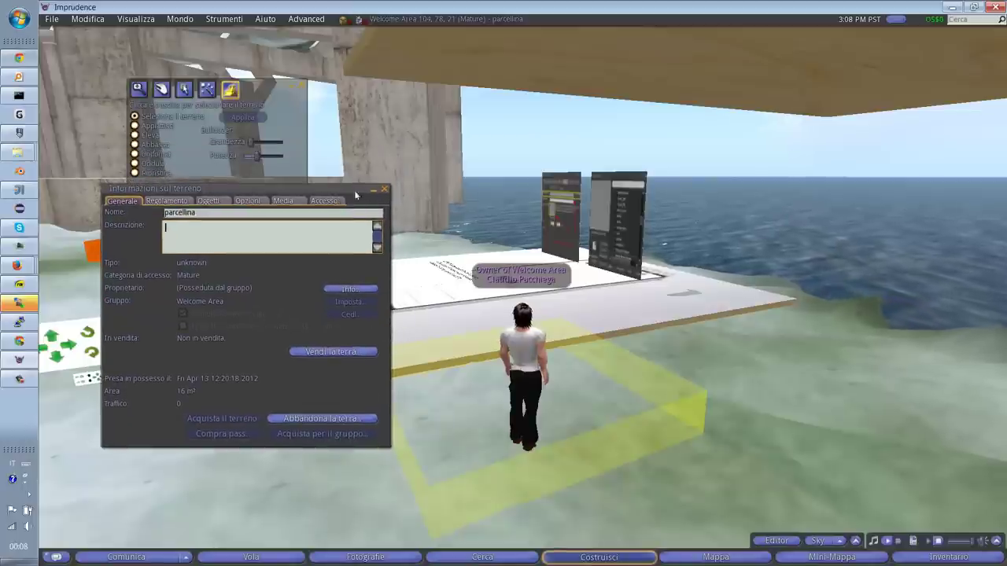
{"action": "left_click", "coordinate": [384, 190]}
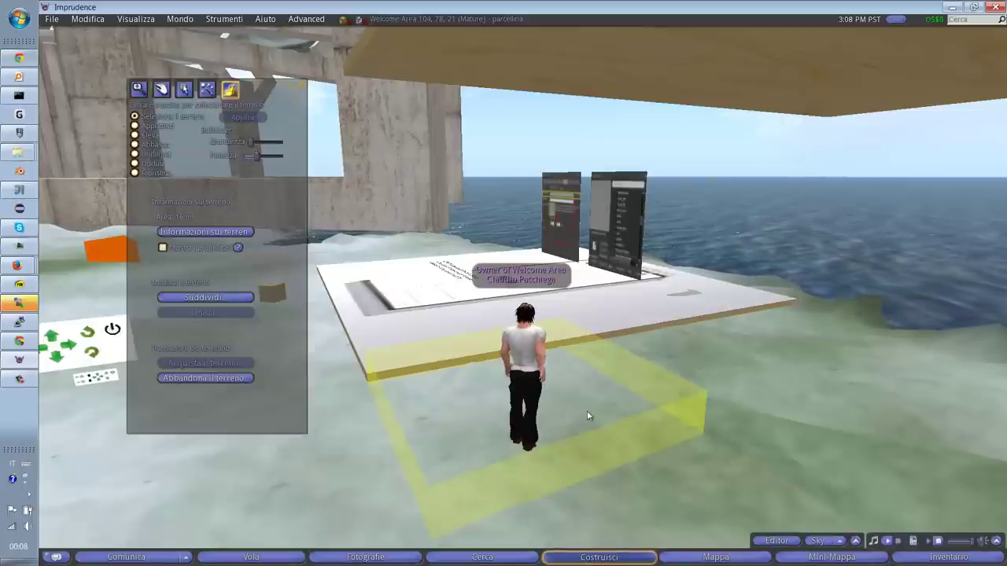
{"action": "key", "text": "Escape"}
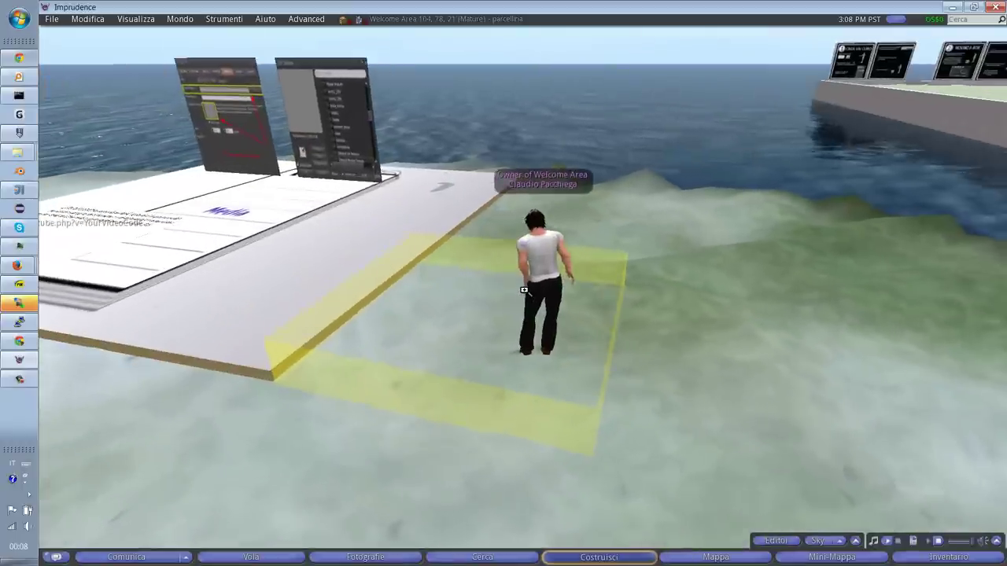
{"action": "key", "text": "ctrl+5"}
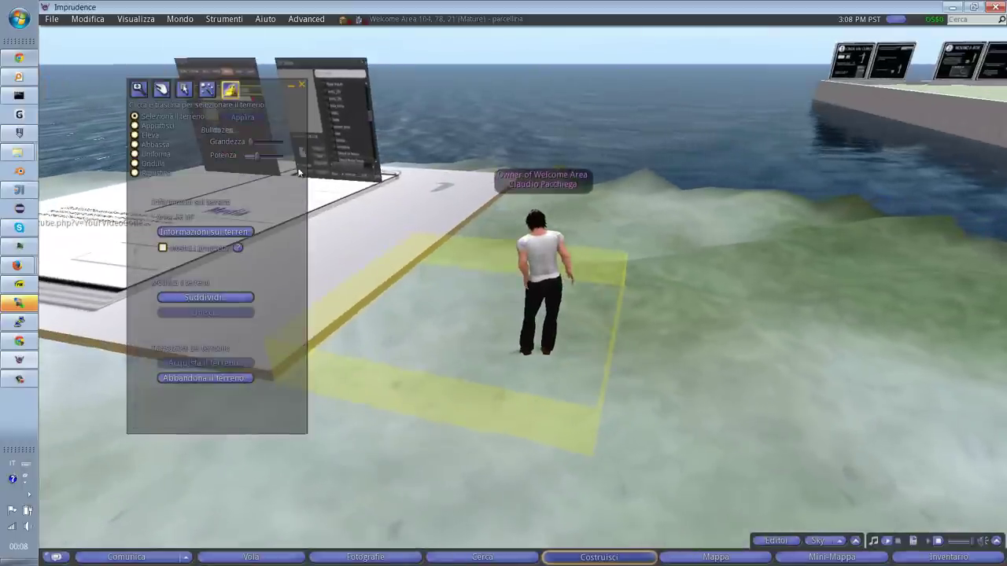
{"action": "left_click", "coordinate": [299, 87]}
{"action": "left_click", "coordinate": [299, 85]}
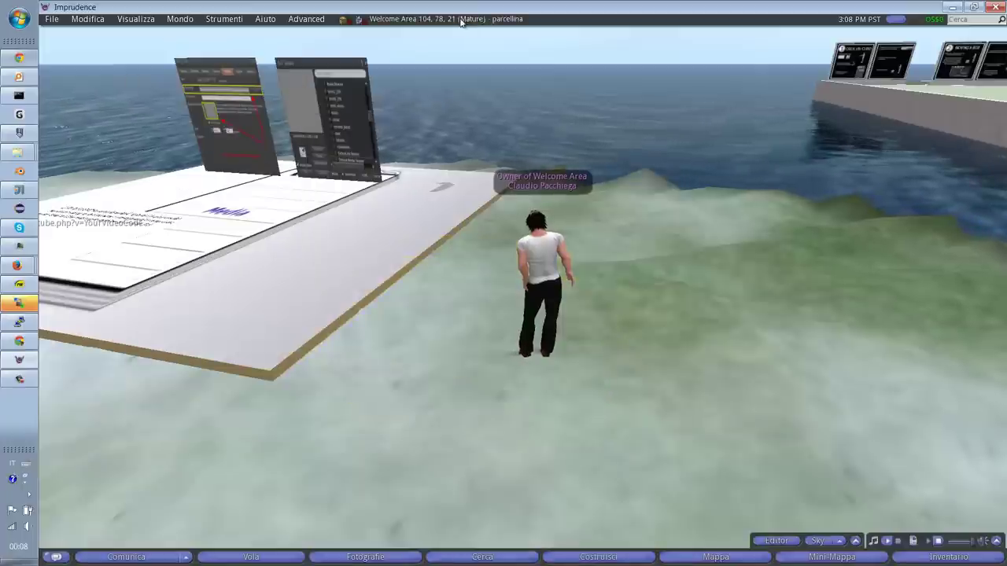
Step: Review the object limits and general details of the parcellina parcel in its land information
{"action": "left_click", "coordinate": [464, 18]}
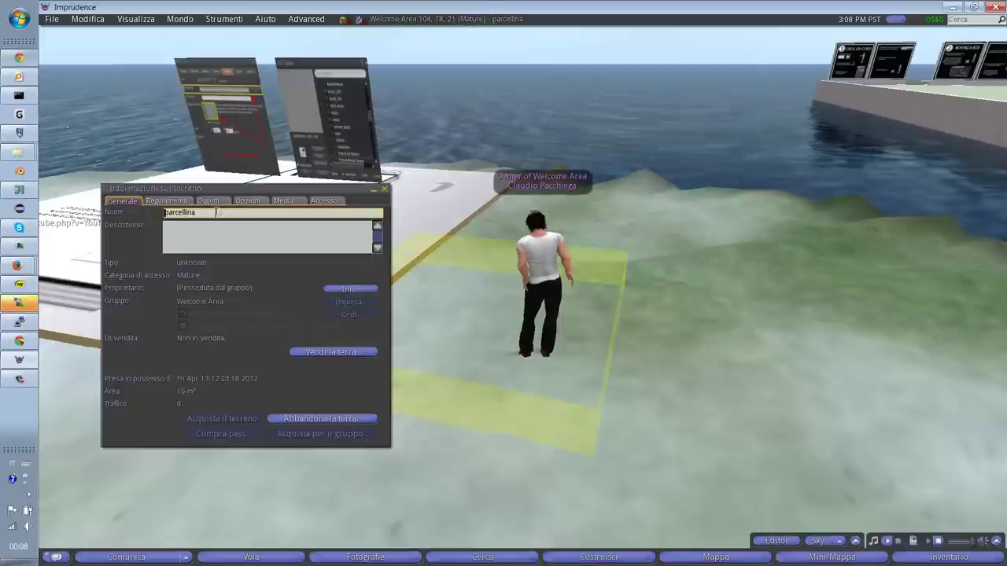
{"action": "left_click", "coordinate": [209, 201]}
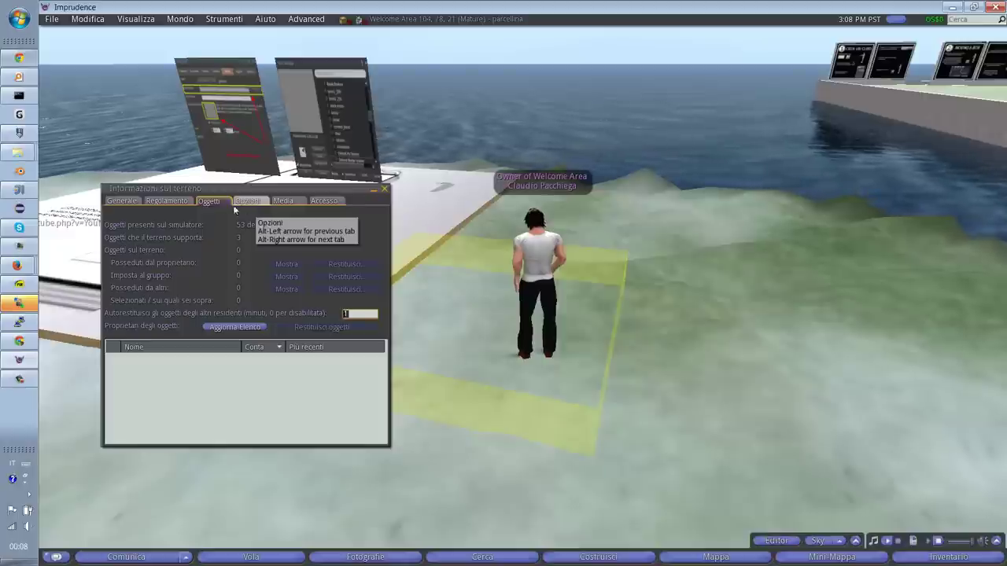
{"action": "left_click", "coordinate": [122, 201]}
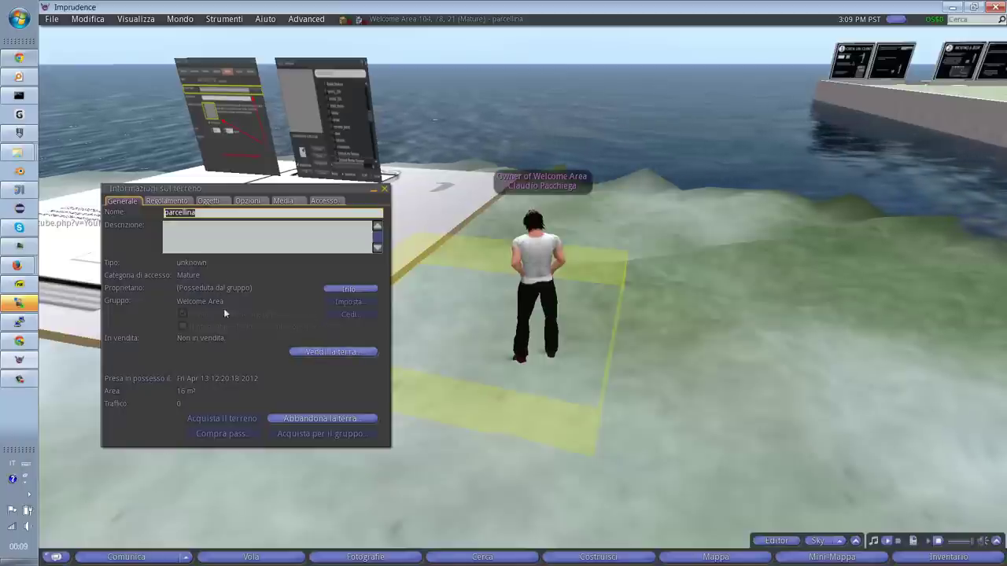
Step: Start a sale of the parcellina parcel and set its price to L$ 0
{"action": "left_click", "coordinate": [331, 353]}
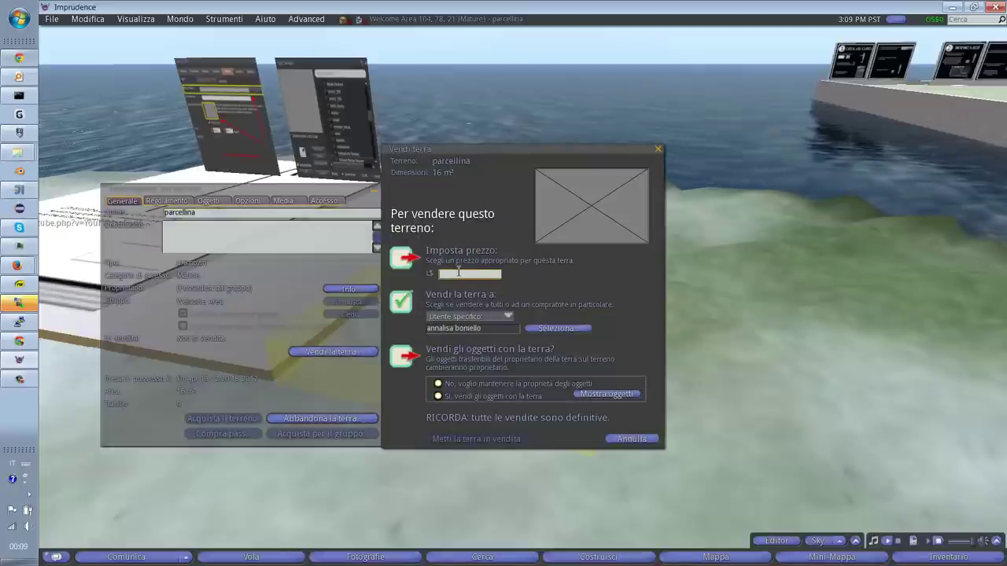
{"action": "type", "text": "0"}
{"action": "key", "text": "Tab"}
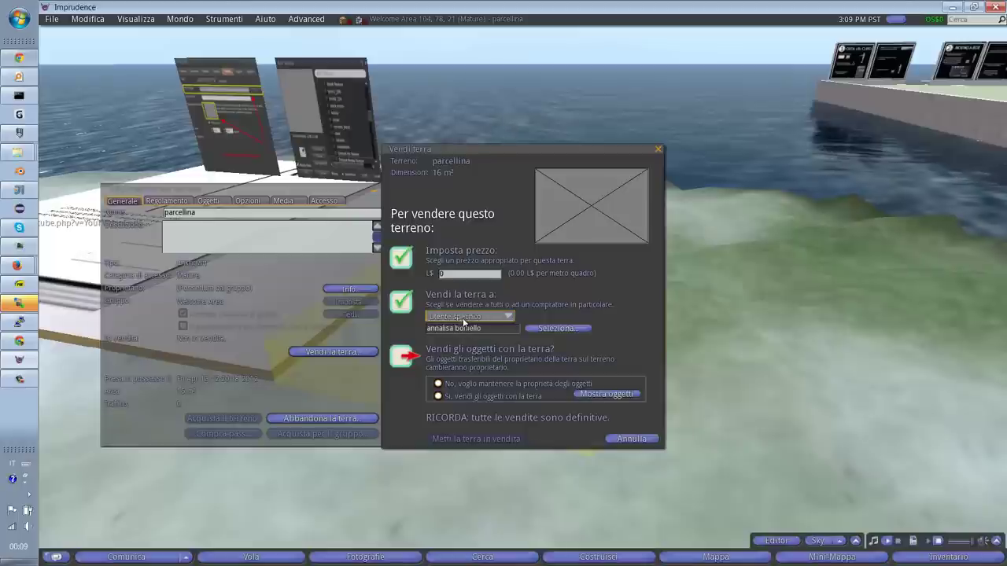
Step: Search the residents by the buyer's full name and assign the matching resident as the specific buyer
{"action": "left_click", "coordinate": [546, 330]}
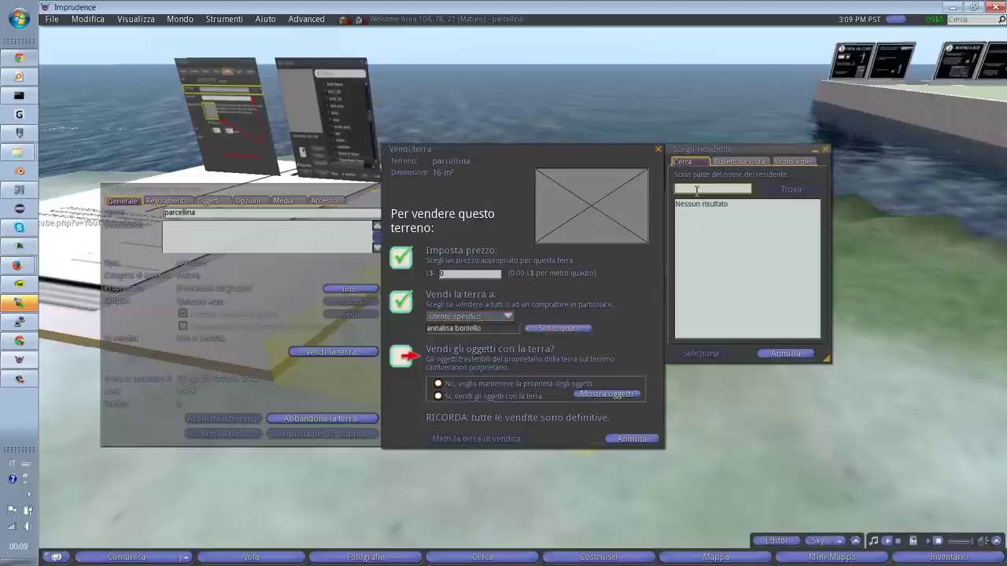
{"action": "left_click", "coordinate": [790, 162]}
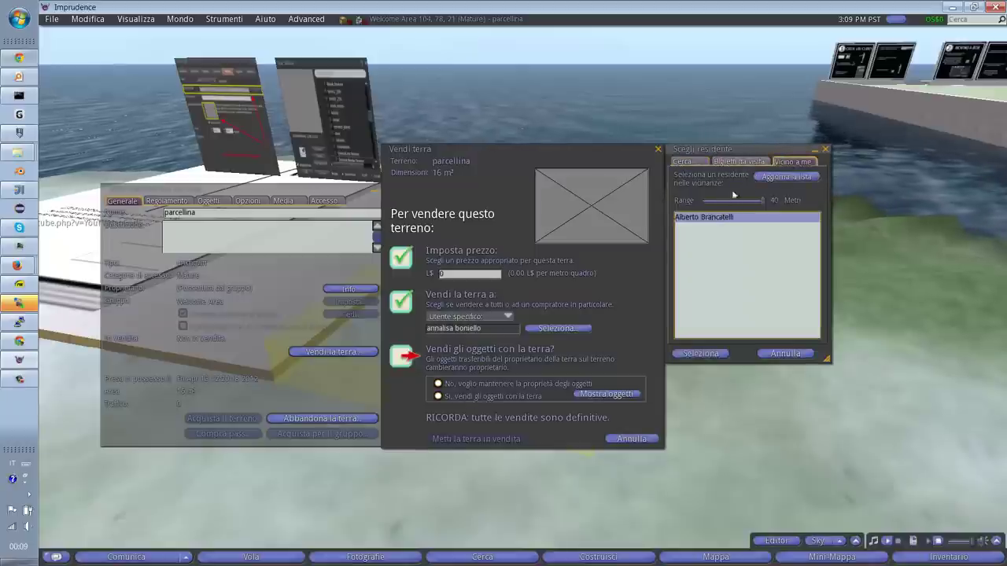
{"action": "left_click", "coordinate": [740, 162]}
{"action": "left_click", "coordinate": [701, 162]}
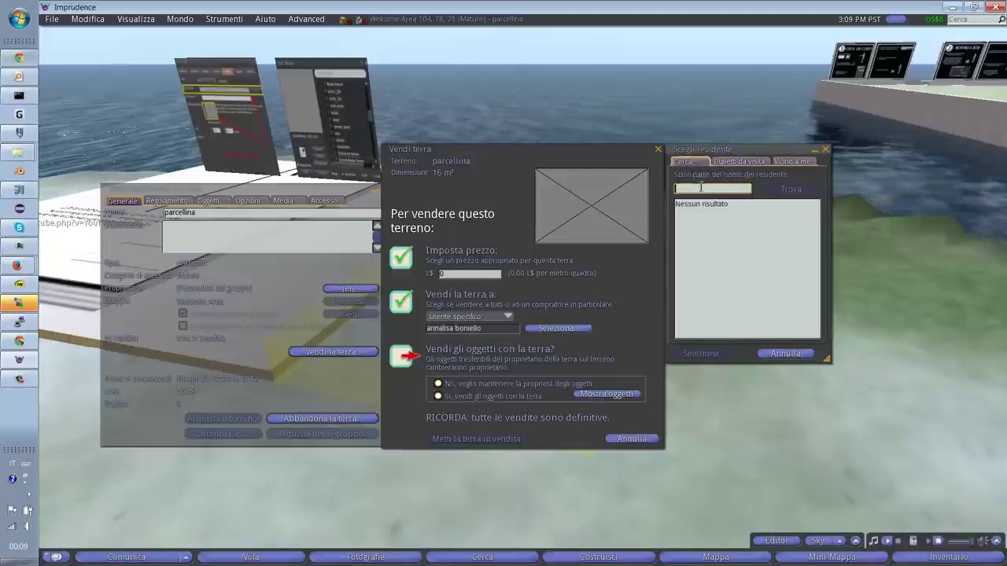
{"action": "left_click", "coordinate": [697, 189]}
{"action": "type", "text": "daud"}
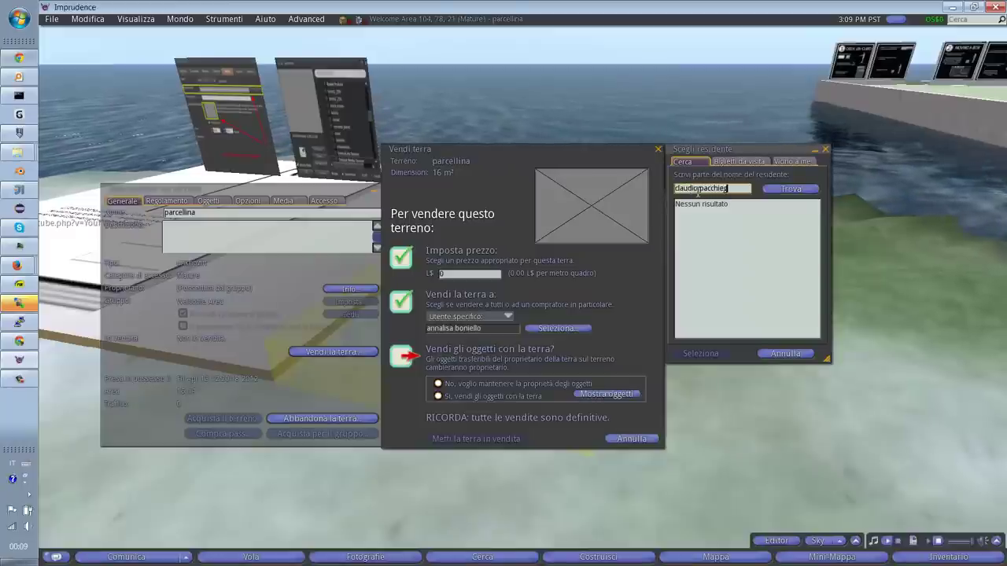
{"action": "left_click", "coordinate": [781, 188]}
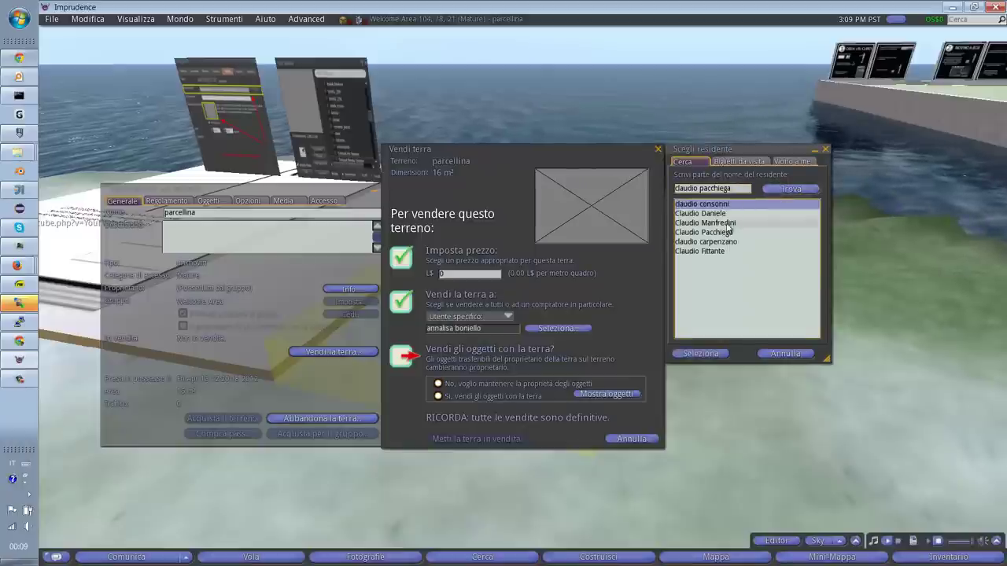
{"action": "left_click", "coordinate": [705, 232]}
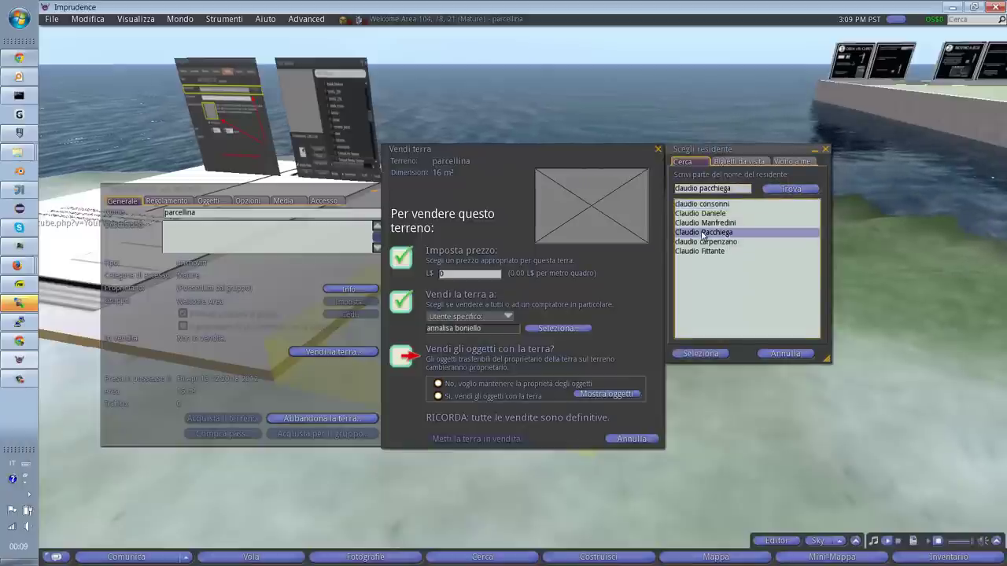
{"action": "left_click", "coordinate": [702, 353]}
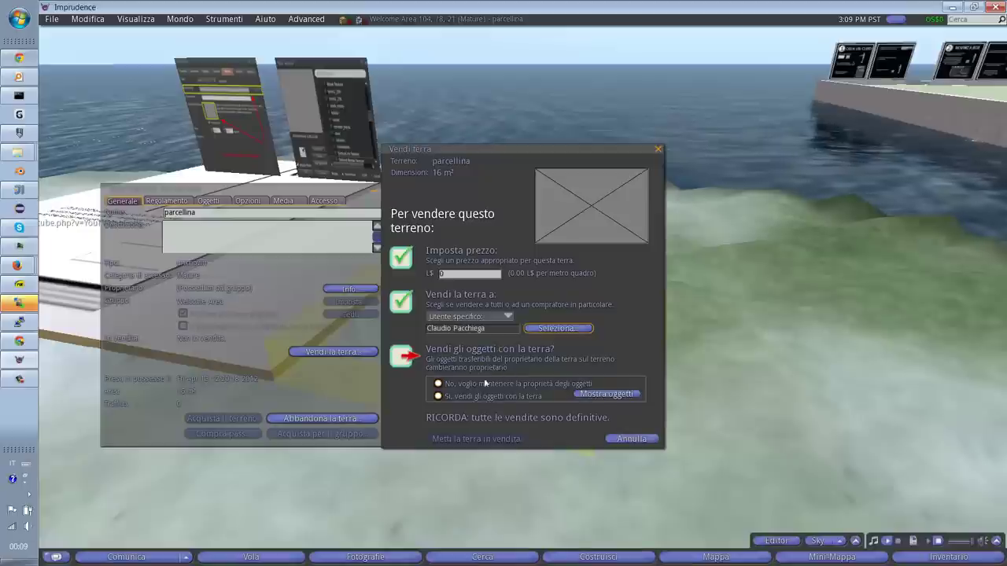
Step: Keep ownership of the objects, confirm putting the parcel up for sale, and close its land information
{"action": "left_click", "coordinate": [438, 383]}
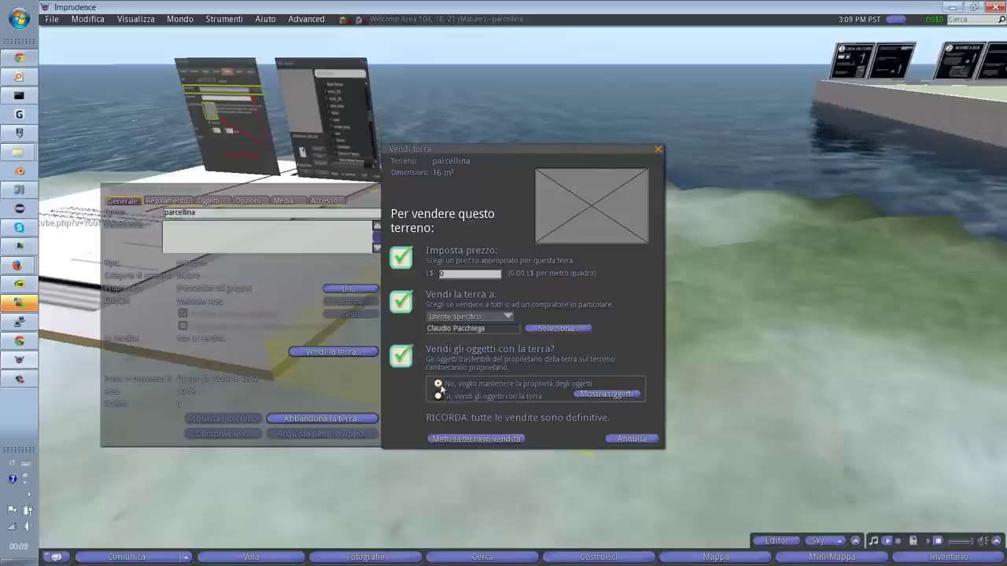
{"action": "left_click", "coordinate": [479, 438]}
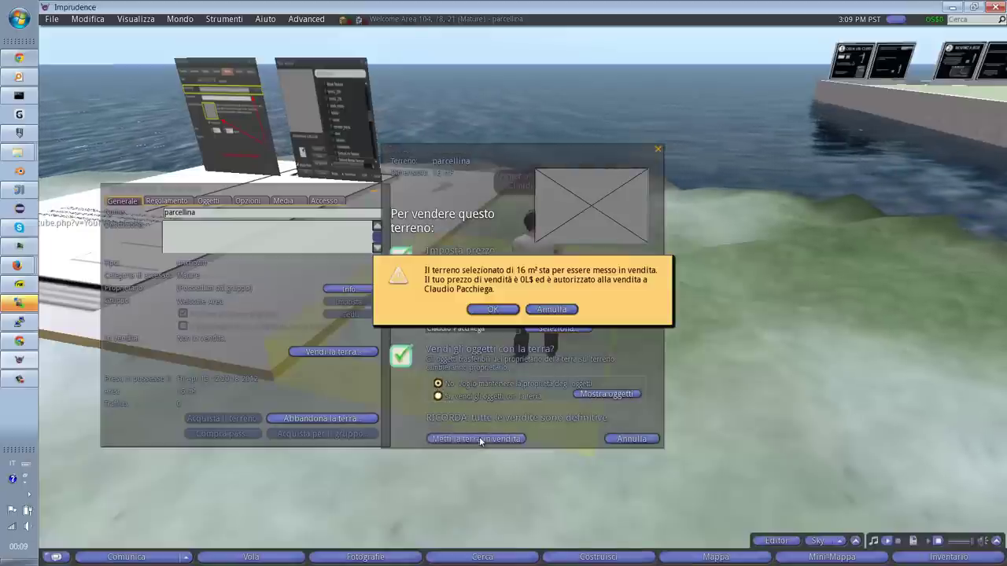
{"action": "left_click", "coordinate": [493, 310]}
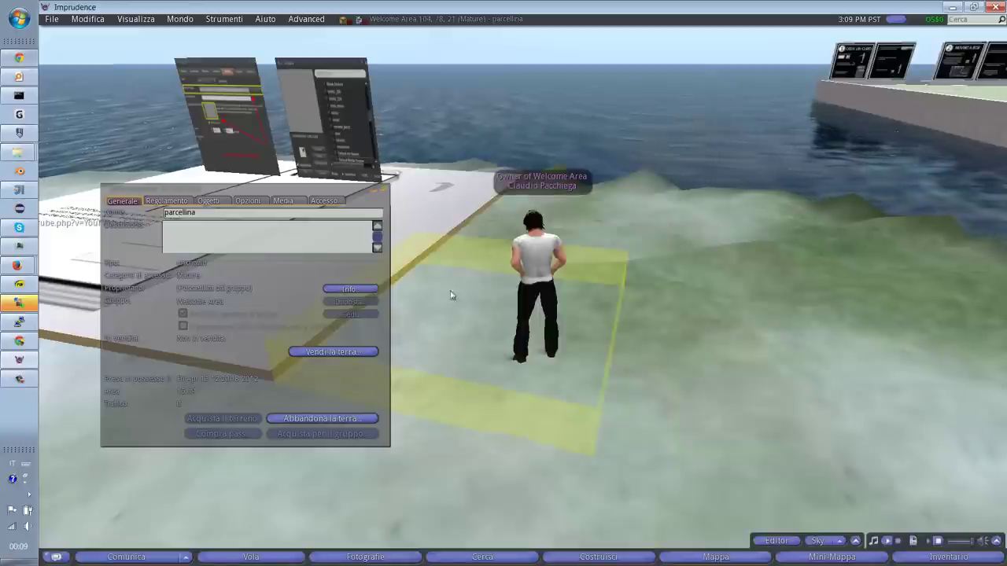
{"action": "left_click", "coordinate": [380, 192]}
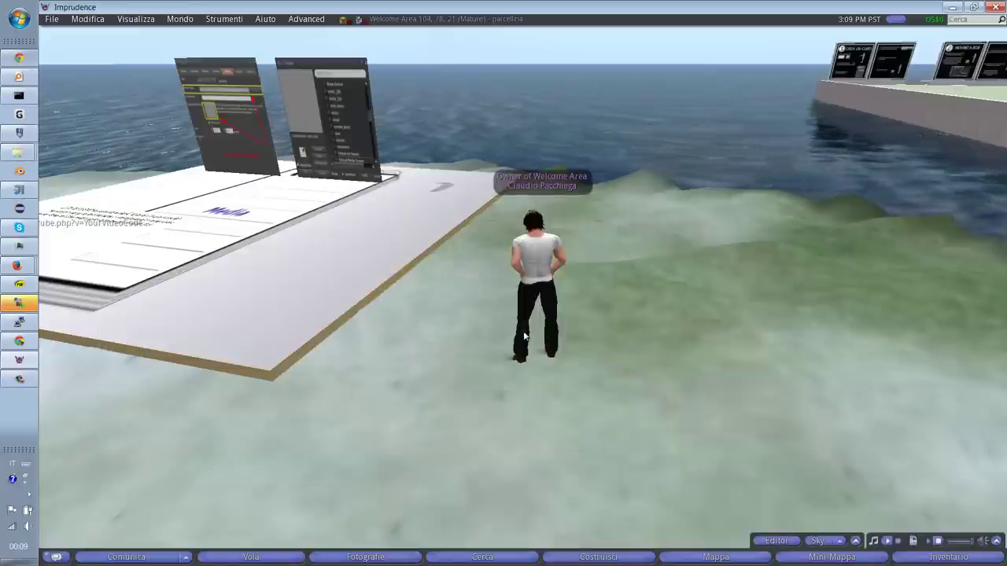
Step: Open the parcel for terrain editing and buy it for 0 L$
{"action": "right_click", "coordinate": [480, 337]}
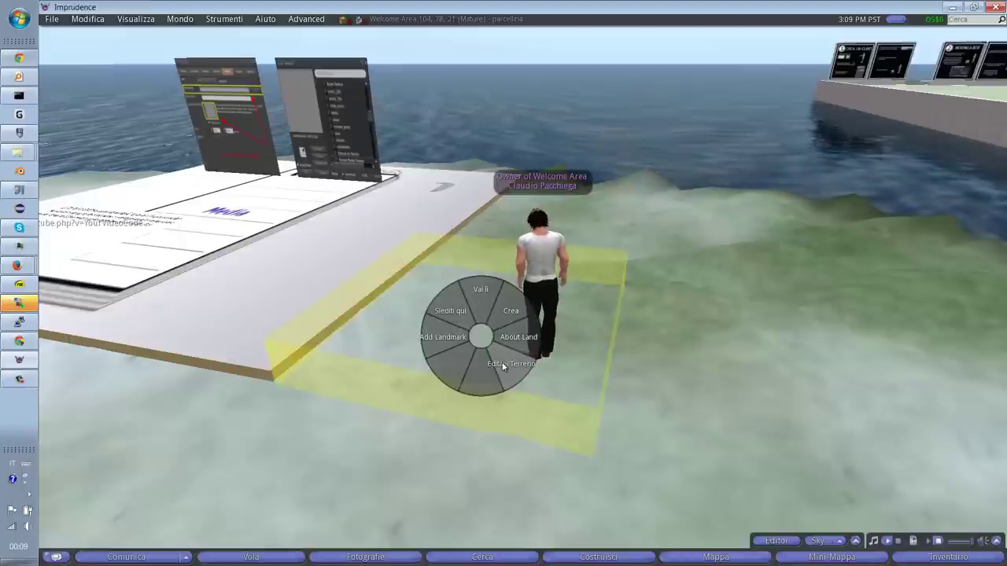
{"action": "left_click", "coordinate": [502, 363]}
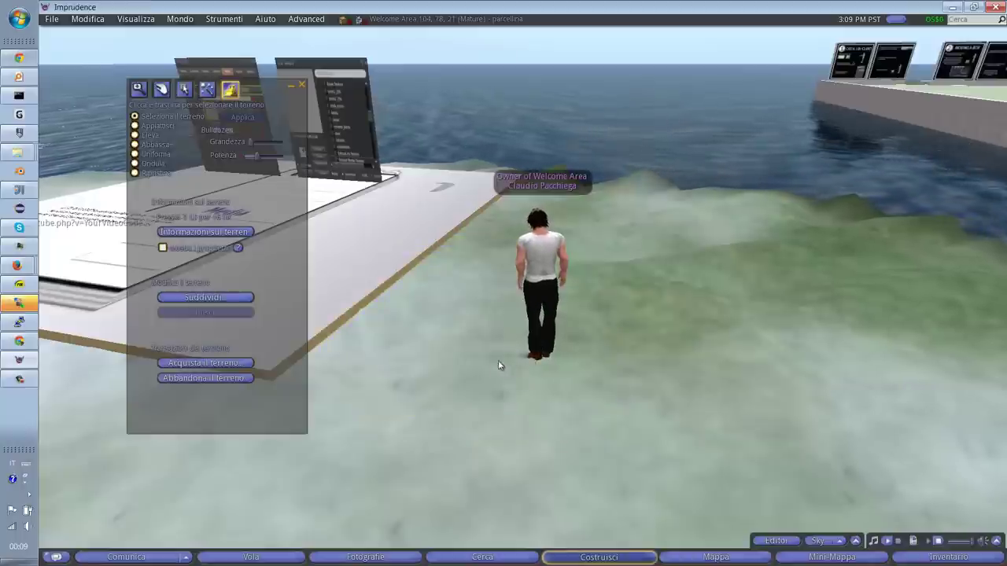
{"action": "left_click", "coordinate": [202, 361]}
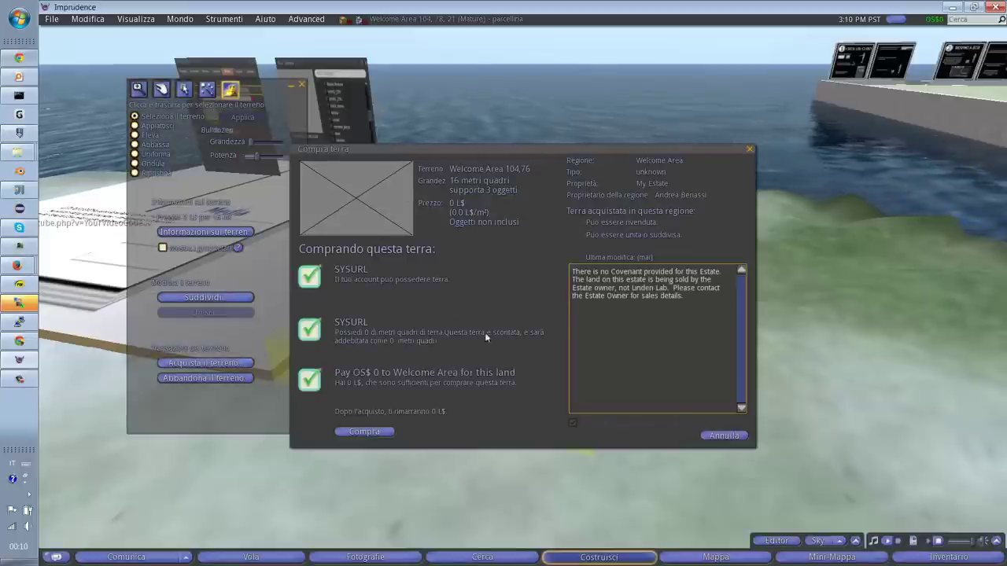
{"action": "left_click", "coordinate": [363, 432]}
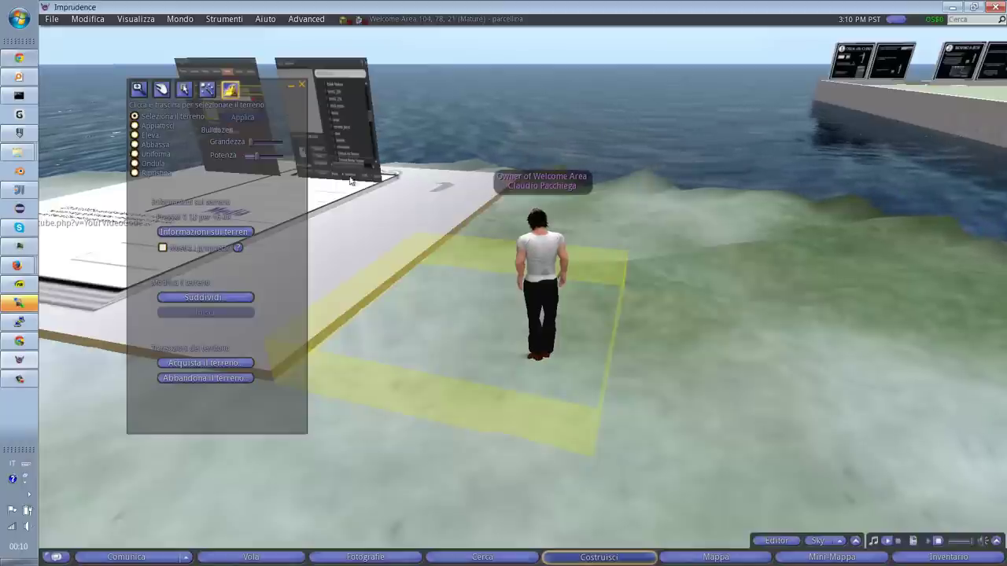
Step: Check the parcel's ownership with the owners overlay and land information, and view the owning group's details
{"action": "left_click", "coordinate": [162, 247]}
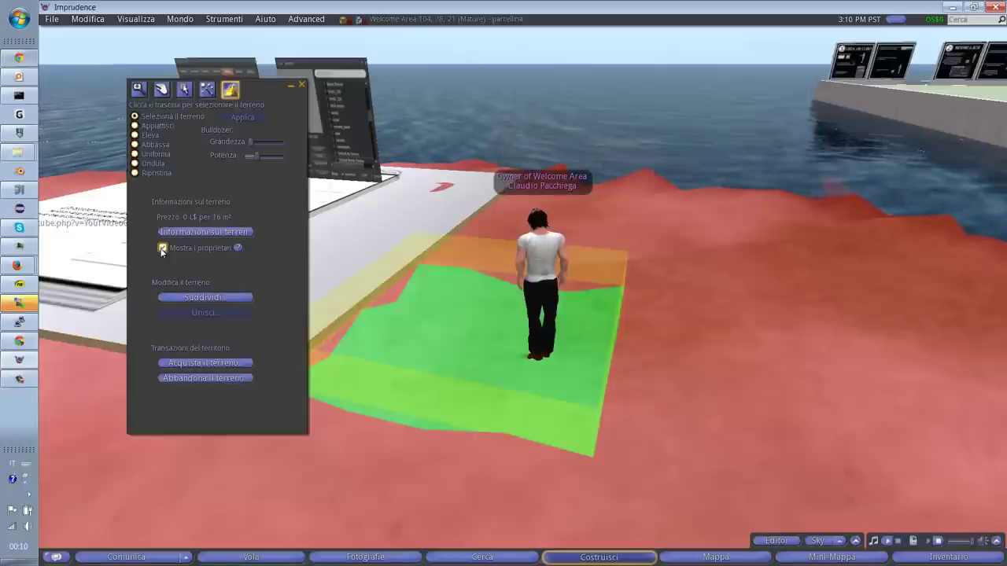
{"action": "left_click", "coordinate": [162, 247]}
{"action": "left_click", "coordinate": [202, 232]}
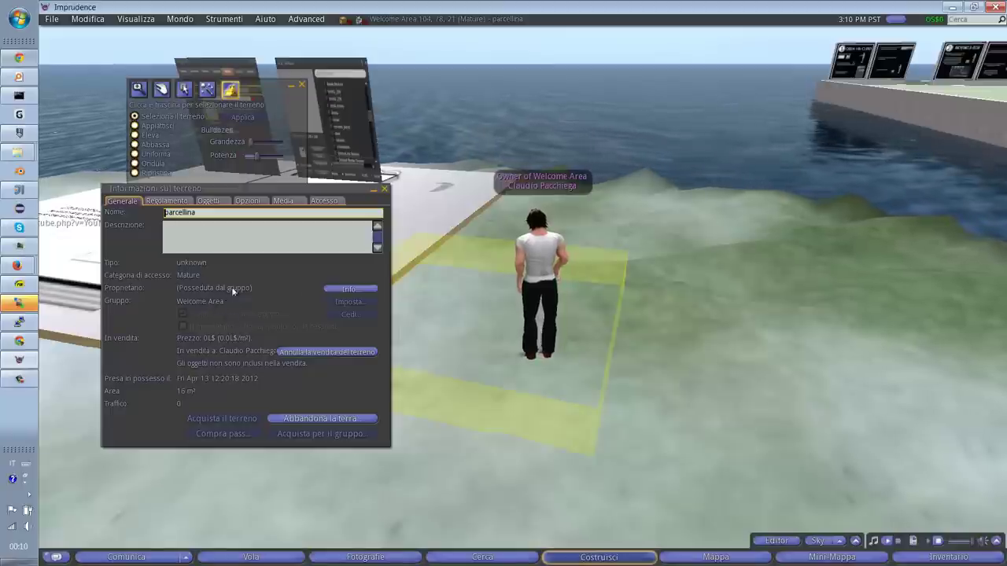
{"action": "left_click", "coordinate": [350, 288]}
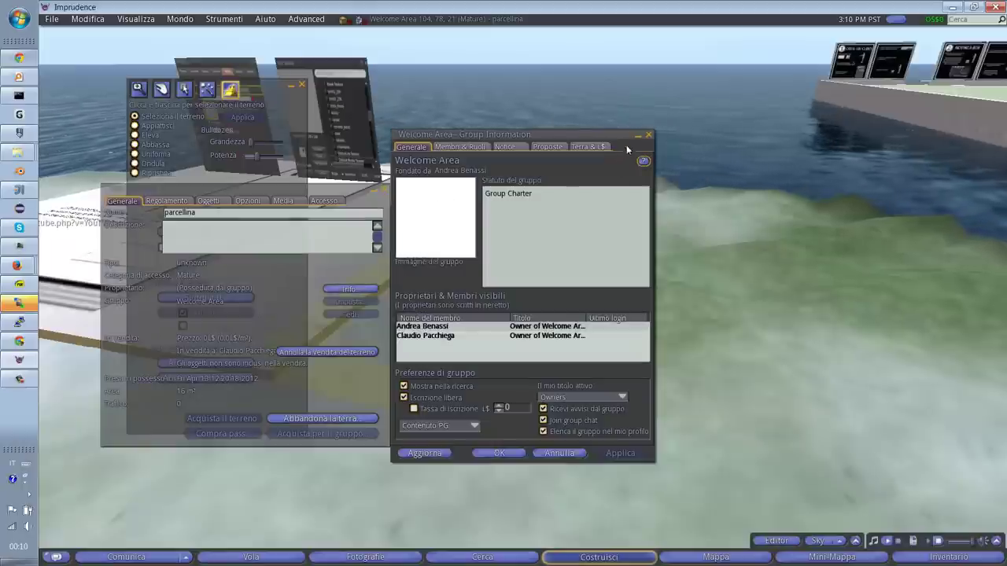
Step: Close the group information, terrain editing and land information windows
{"action": "left_click", "coordinate": [648, 135]}
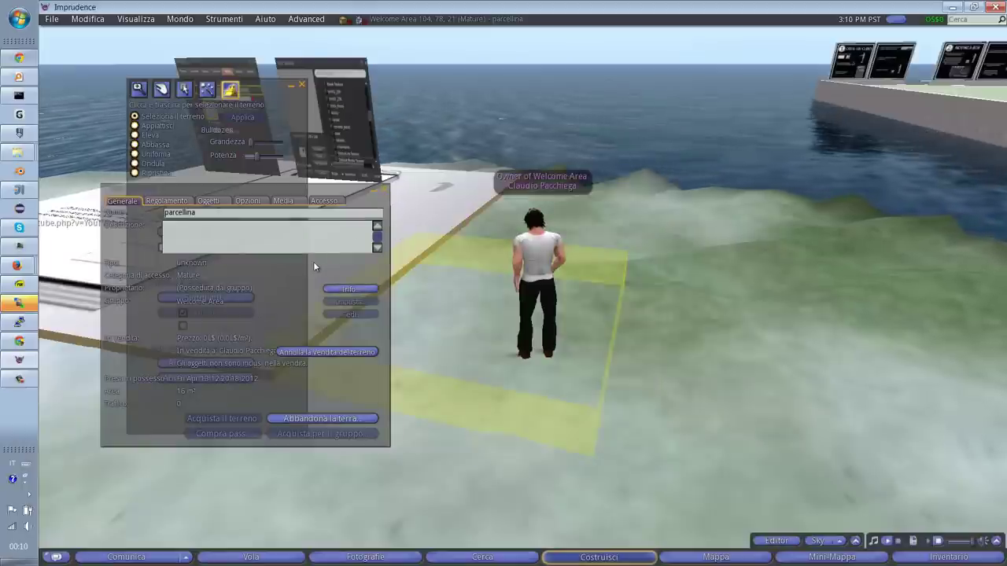
{"action": "left_click", "coordinate": [302, 84]}
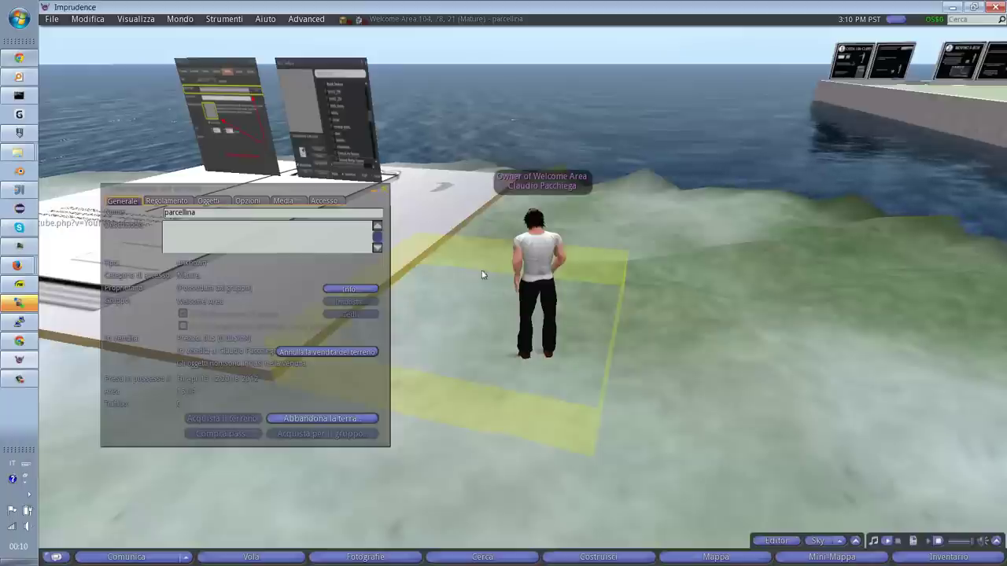
{"action": "left_click", "coordinate": [384, 189]}
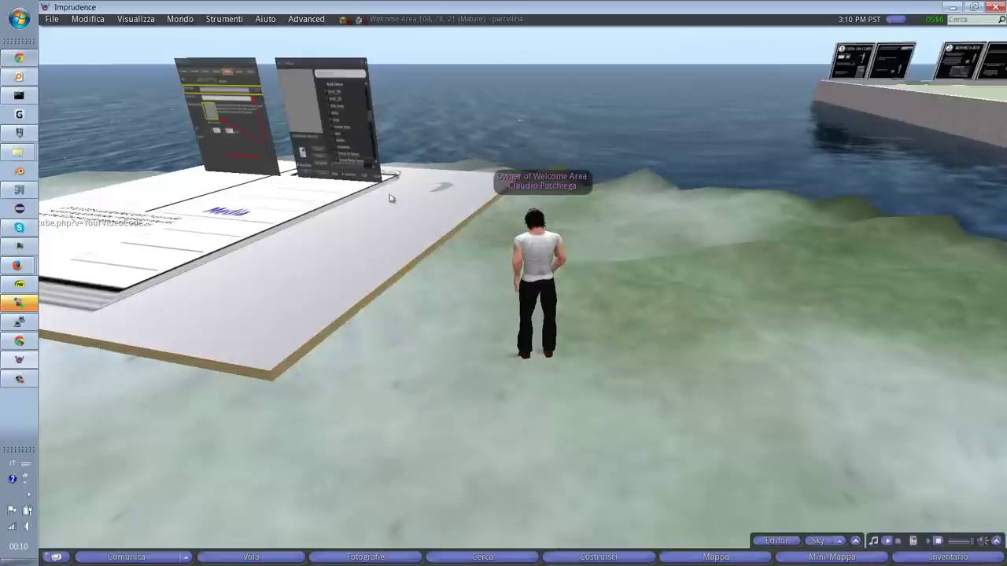
Step: Reopen the parcel's land information and review its ownership and object details
{"action": "right_click", "coordinate": [479, 354]}
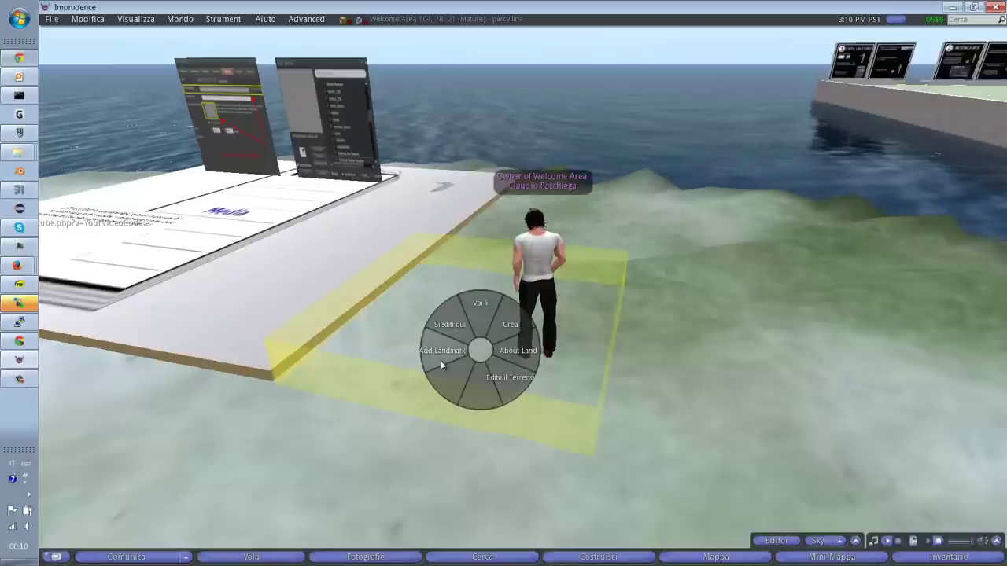
{"action": "left_click", "coordinate": [516, 353]}
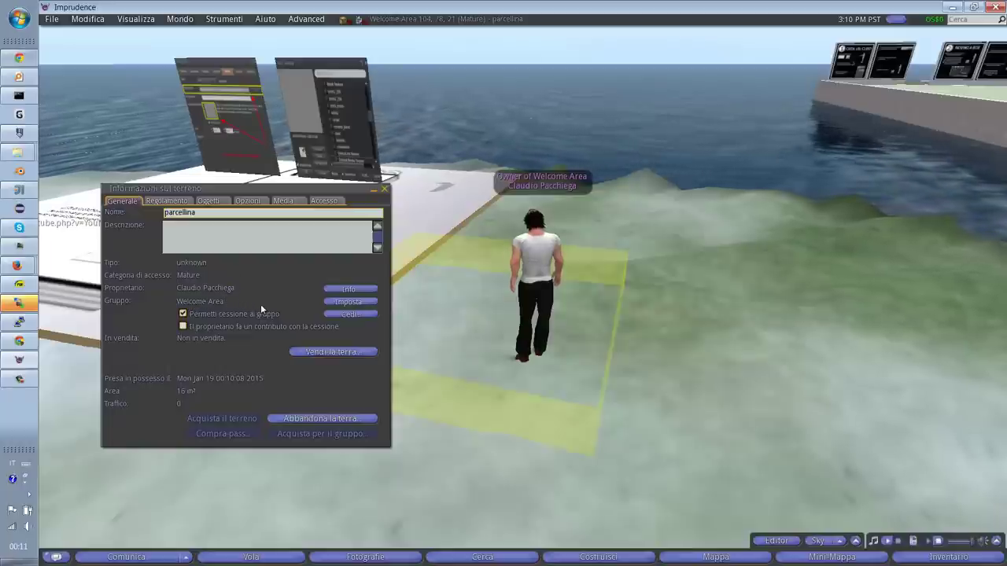
{"action": "left_click_drag", "start_coordinate": [357, 196], "coordinate": [360, 228]}
{"action": "left_click", "coordinate": [212, 234]}
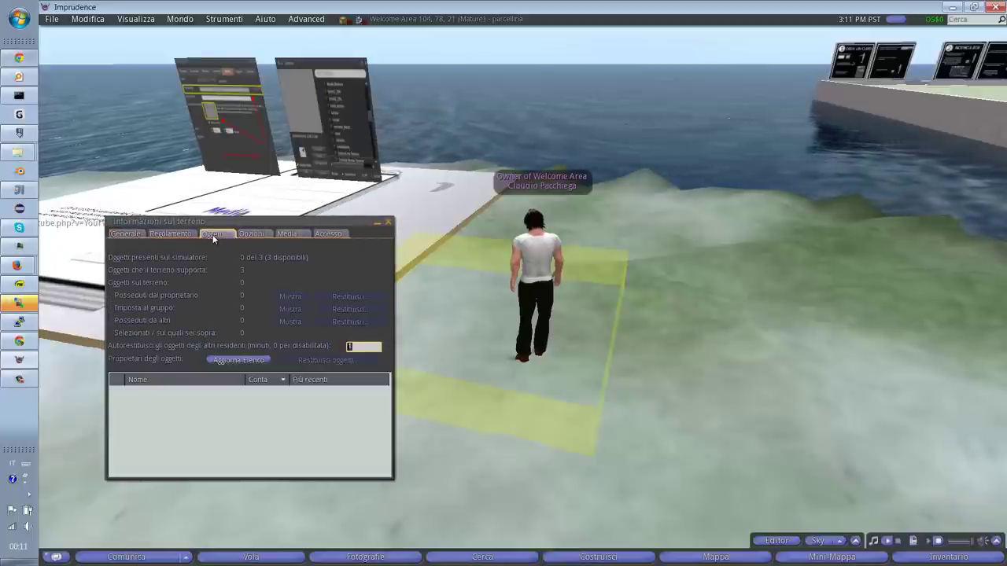
Step: In the parcel's options, disallow group object creation, object entry and active scripts, and close its land information
{"action": "left_click", "coordinate": [250, 234]}
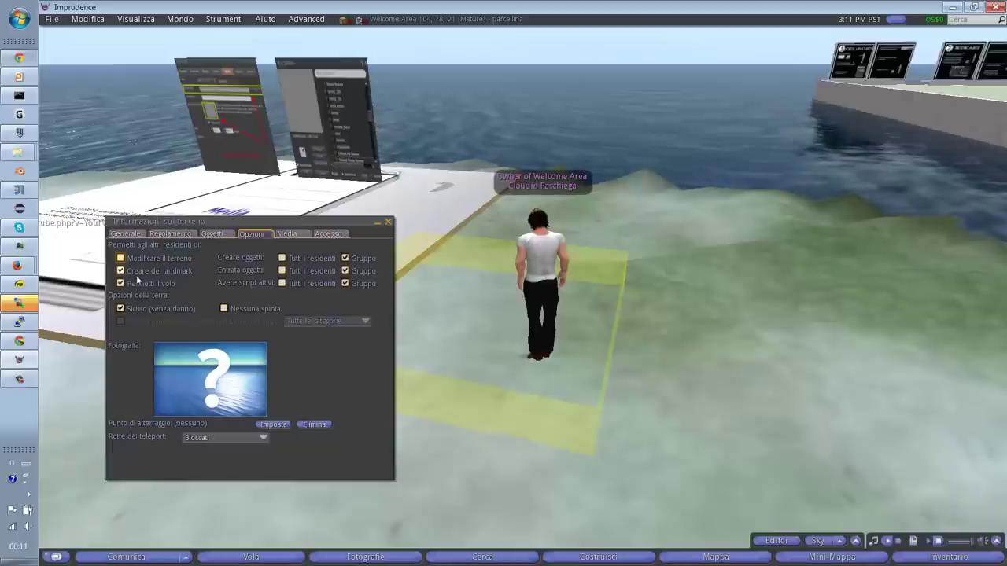
{"action": "left_click", "coordinate": [345, 258]}
{"action": "left_click", "coordinate": [345, 271]}
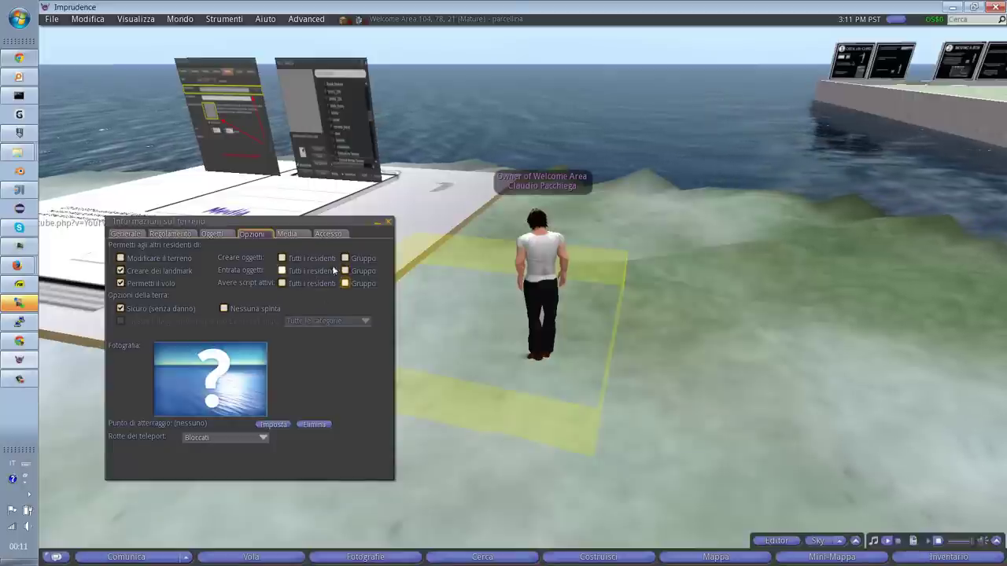
{"action": "left_click", "coordinate": [388, 222]}
Step: Create a box on the ground of the parcel beside the avatar
{"action": "right_click", "coordinate": [456, 326]}
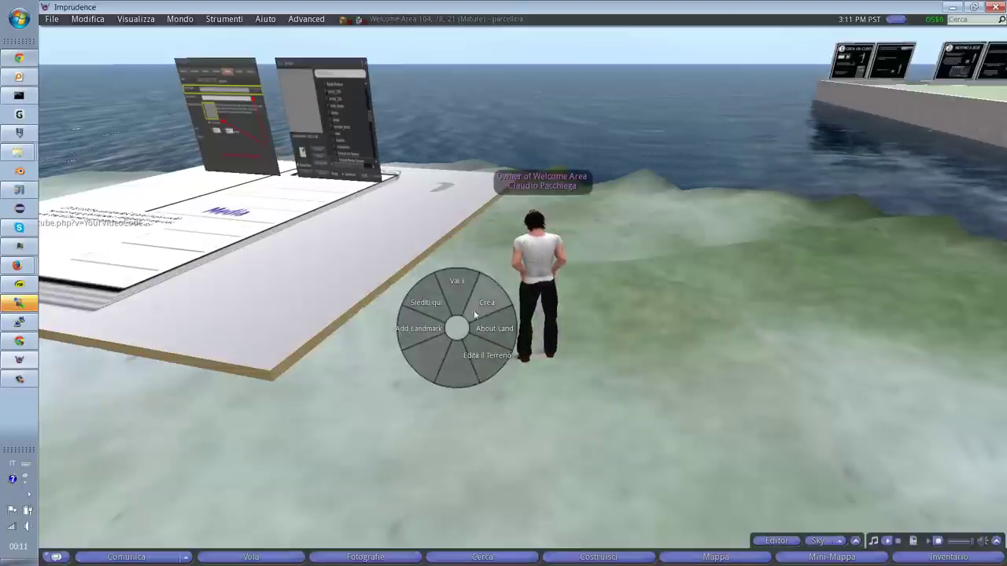
{"action": "left_click", "coordinate": [472, 318]}
{"action": "left_click", "coordinate": [464, 331]}
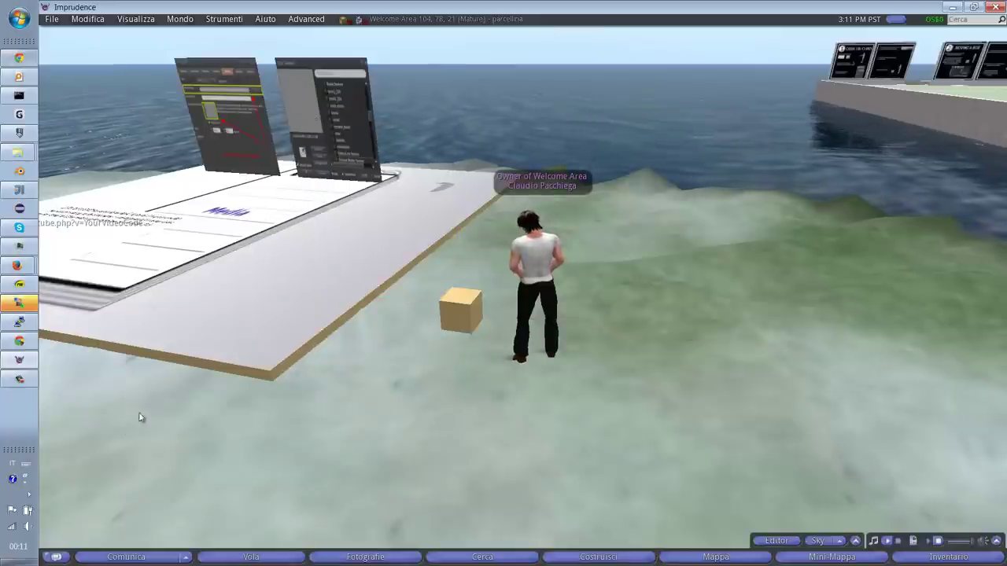
Step: Try to launch a second instance of Imprudence
{"action": "right_click", "coordinate": [19, 360]}
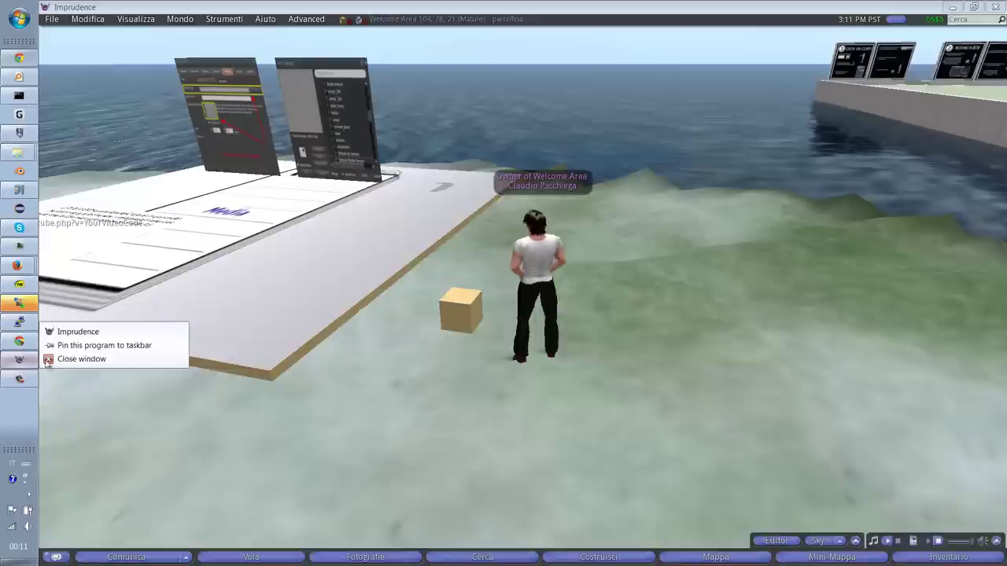
{"action": "left_click", "coordinate": [84, 334]}
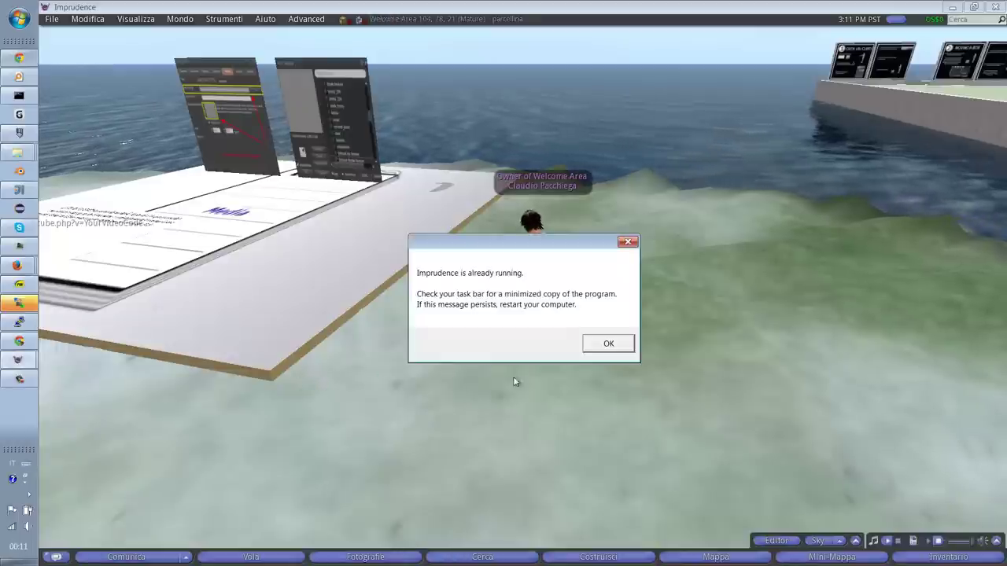
{"action": "left_click", "coordinate": [604, 347]}
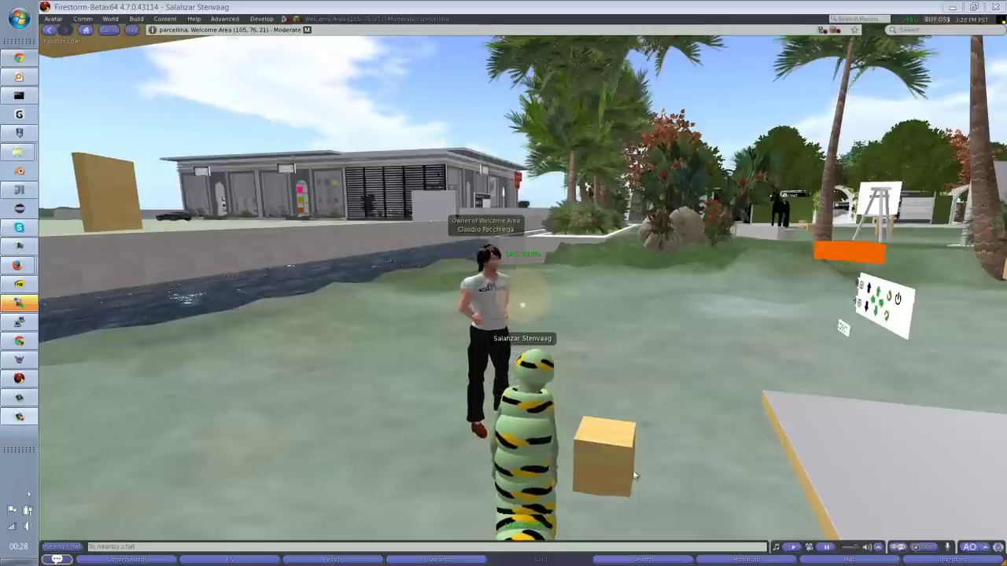
Step: In Firestorm, move the Lag-O-Meter EdMondo attachment away from the centre of the view to Y -0.726, Z 0.369, and stop editing it
{"action": "left_click_drag", "start_coordinate": [635, 475], "coordinate": [493, 281], "text": "alt"}
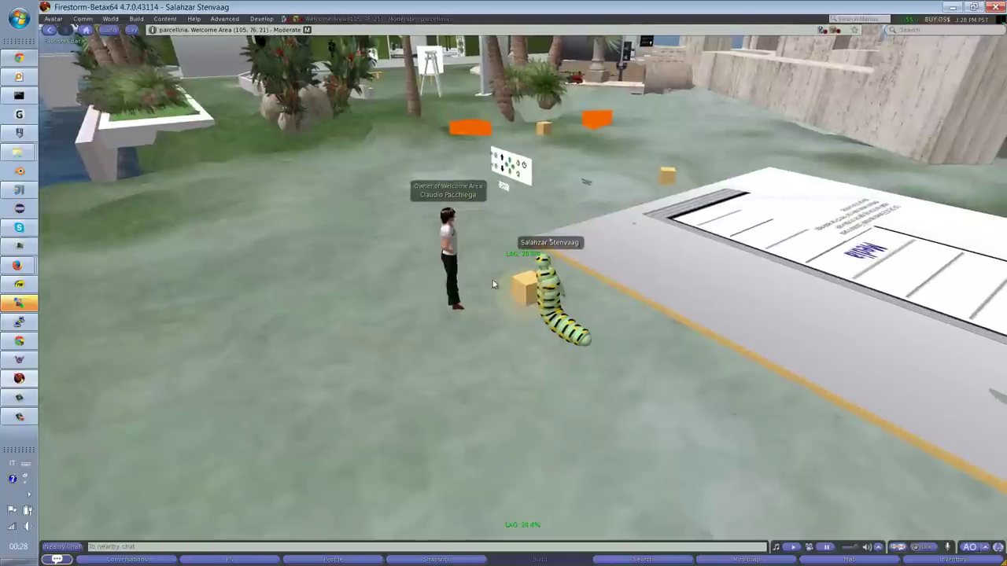
{"action": "right_click", "coordinate": [518, 295]}
{"action": "left_click", "coordinate": [541, 316]}
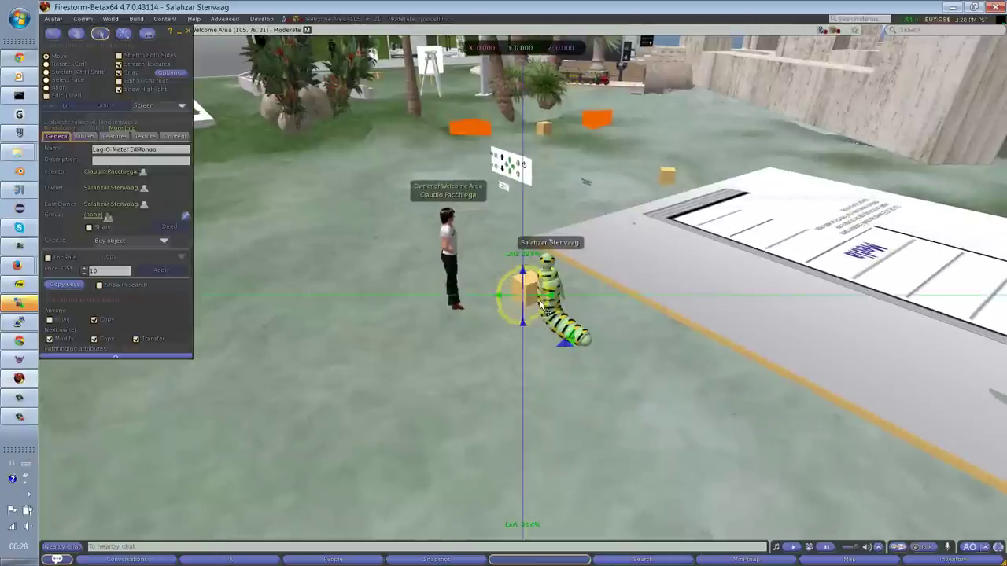
{"action": "left_click_drag", "start_coordinate": [550, 294], "coordinate": [916, 73]}
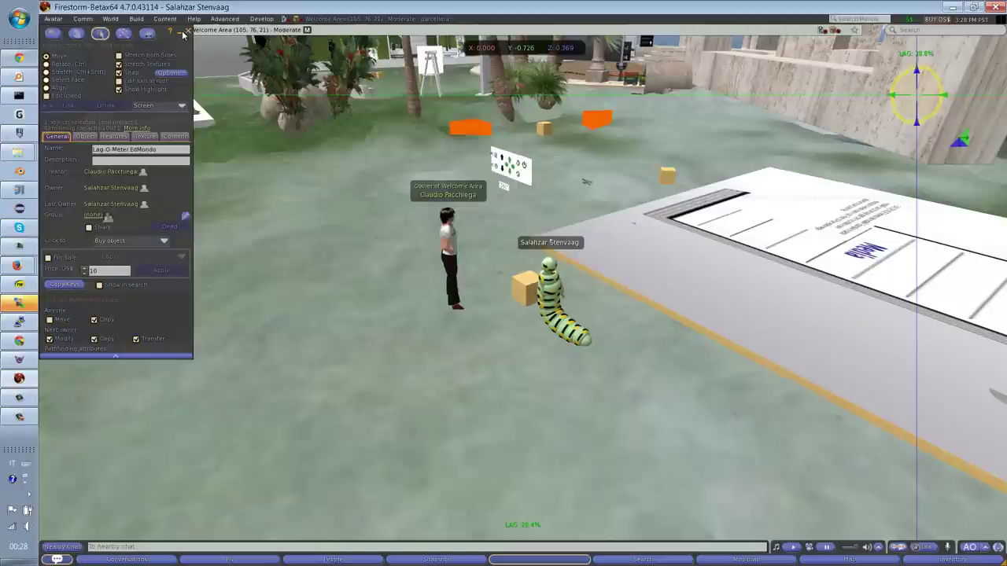
{"action": "left_click", "coordinate": [188, 30]}
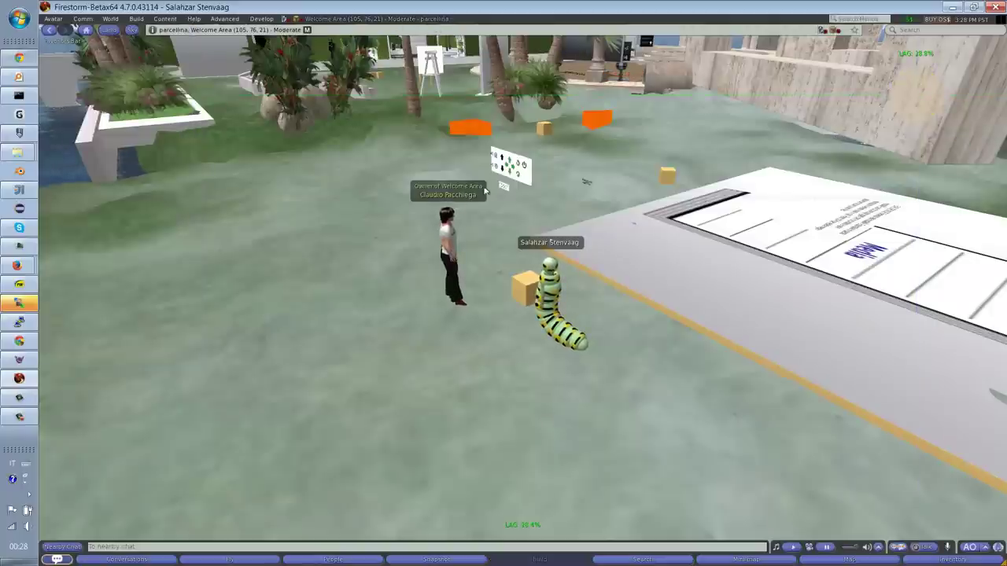
Step: Walk the avatar onto the neighbouring MiniSandbox parcel and turn on the display of property lines
{"action": "key", "text": "Escape"}
{"action": "key", "text": "Left"}
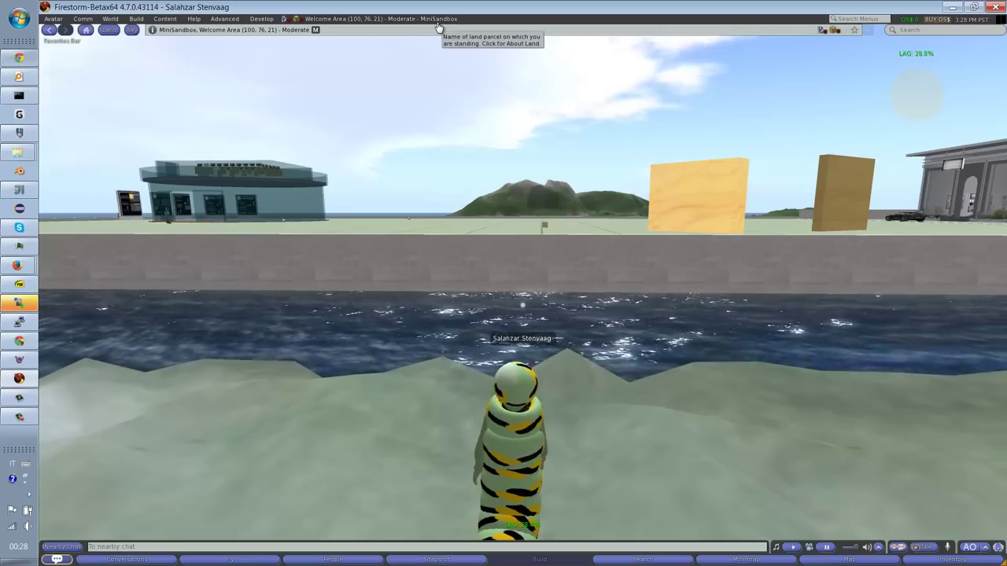
{"action": "key", "text": "Left"}
{"action": "key", "text": "Right"}
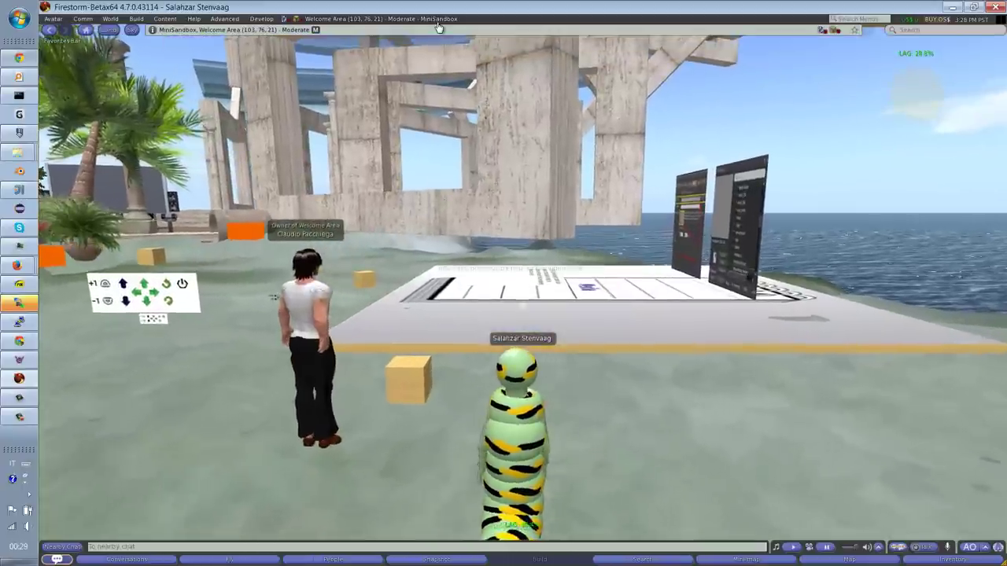
{"action": "left_click", "coordinate": [52, 19]}
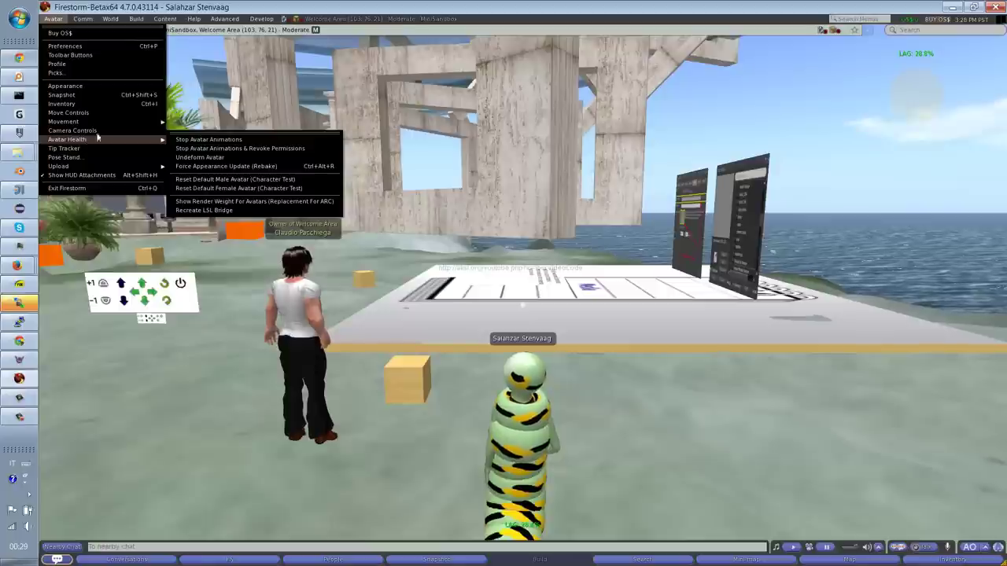
{"action": "mouse_move", "coordinate": [107, 22]}
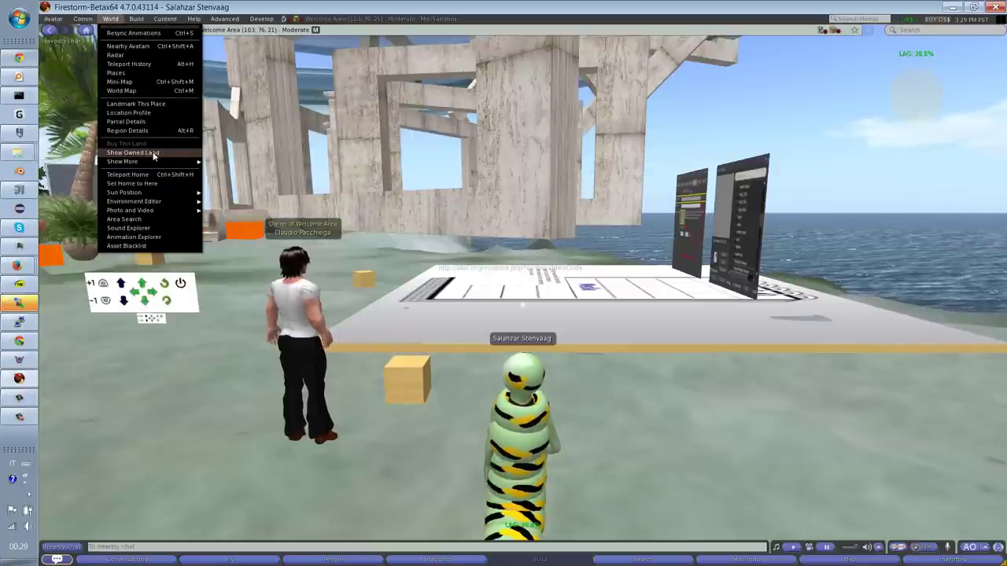
{"action": "mouse_move", "coordinate": [147, 162]}
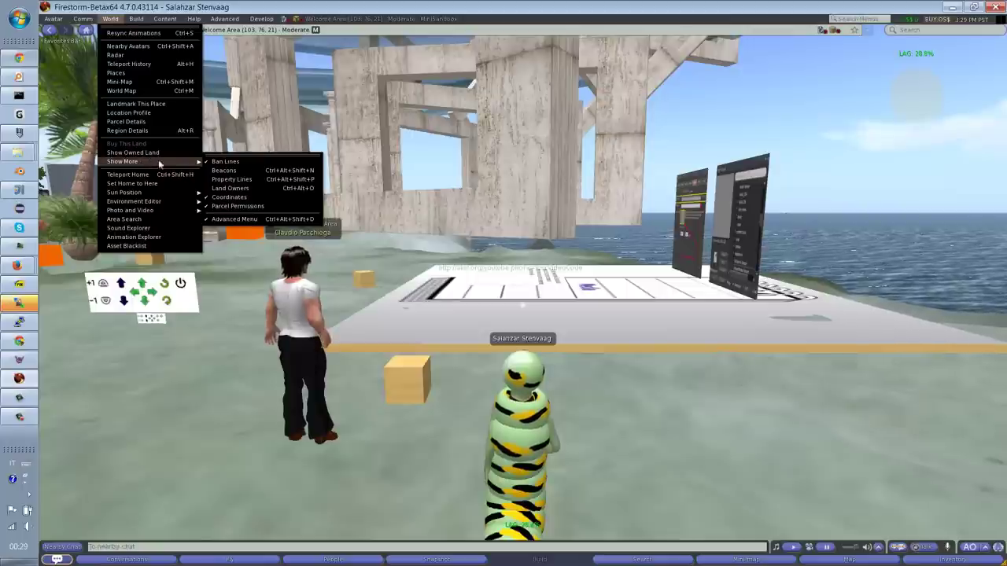
{"action": "left_click", "coordinate": [285, 180]}
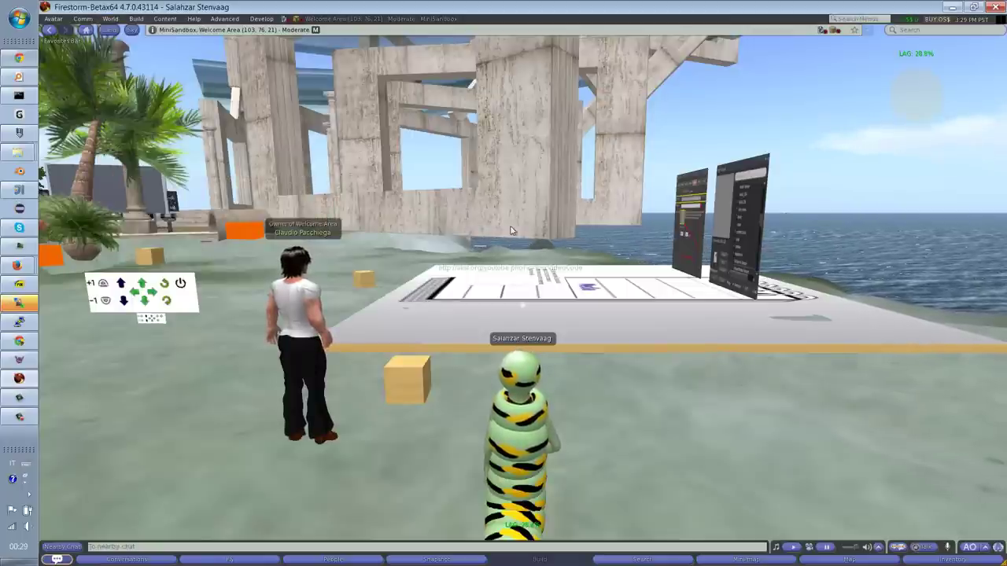
Step: Bring the avatar back inside parcellina and view the parcel's boundary lines from above
{"action": "left_click_drag", "start_coordinate": [524, 294], "coordinate": [524, 294], "text": "alt"}
{"action": "key", "text": "Escape"}
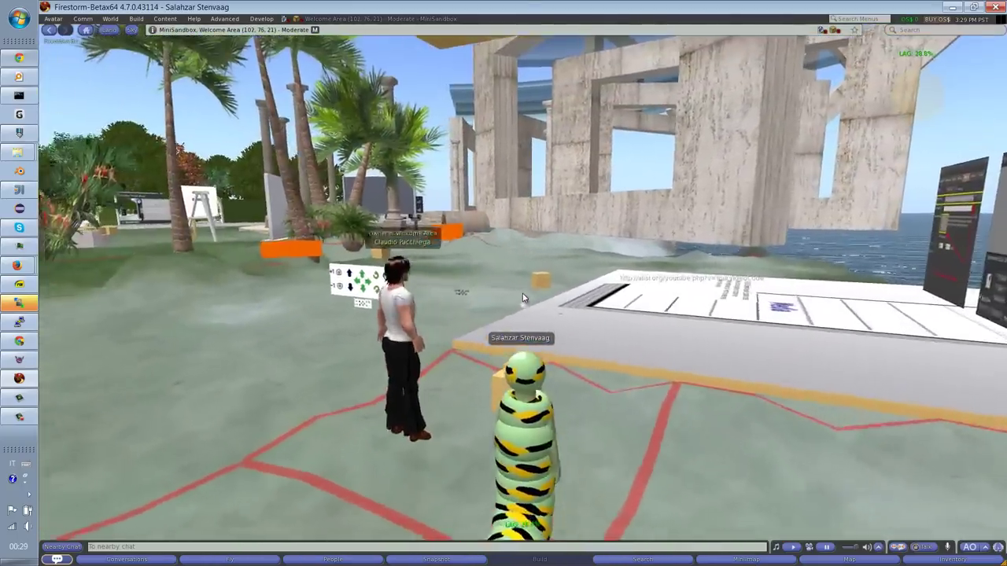
{"action": "key", "text": "Left"}
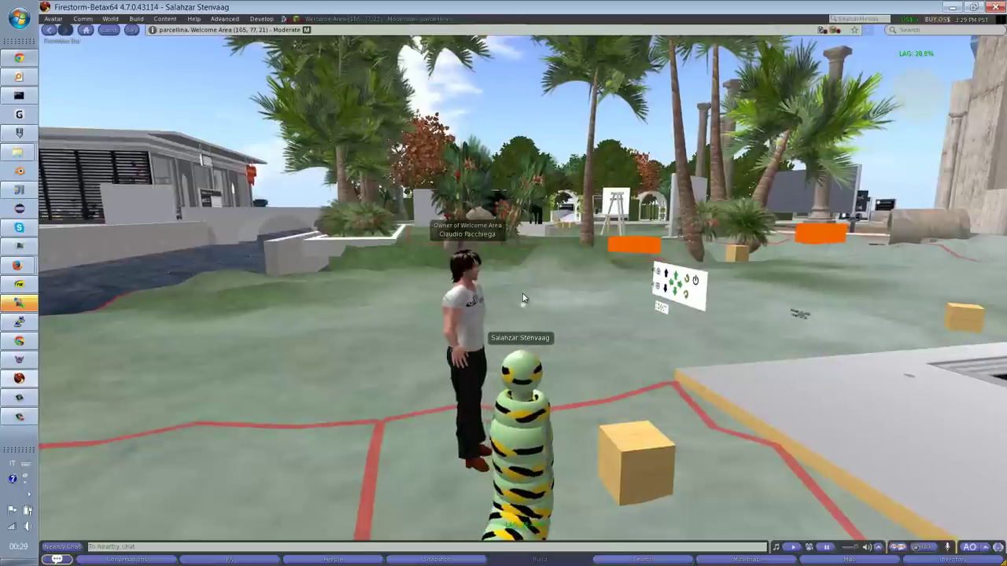
{"action": "left_click_drag", "start_coordinate": [523, 297], "coordinate": [521, 297], "text": "alt"}
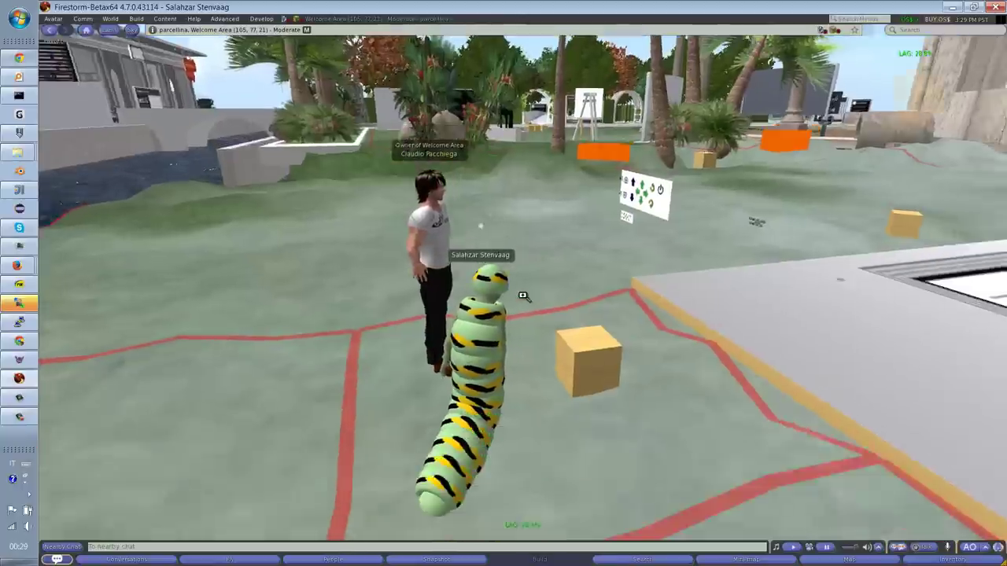
{"action": "scroll", "coordinate": [522, 296], "scroll_direction": "down", "scroll_amount": 3}
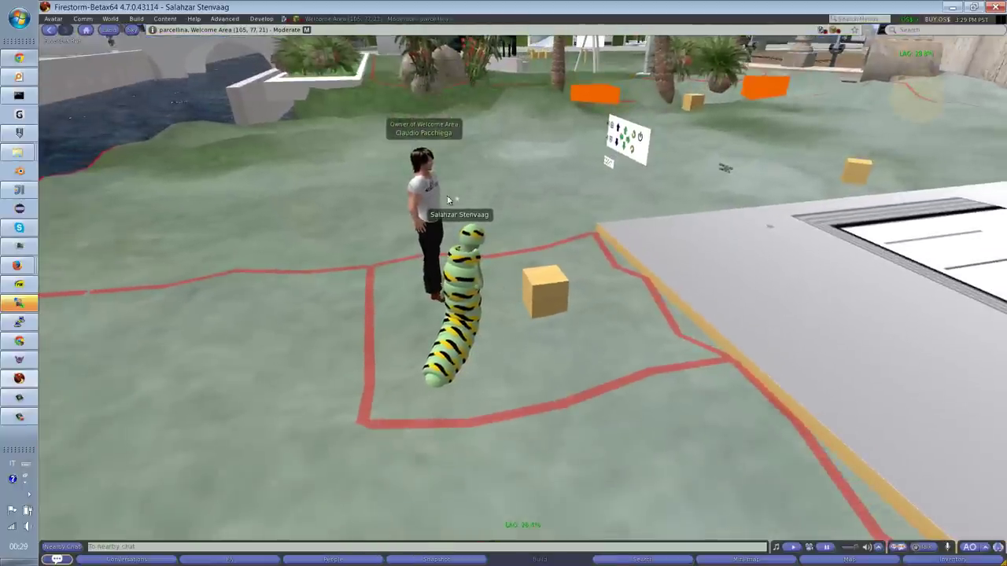
Step: Create a test box inside parcellina with the second avatar, and remove it again
{"action": "right_click", "coordinate": [519, 357]}
{"action": "left_click", "coordinate": [496, 338]}
{"action": "left_click", "coordinate": [507, 340]}
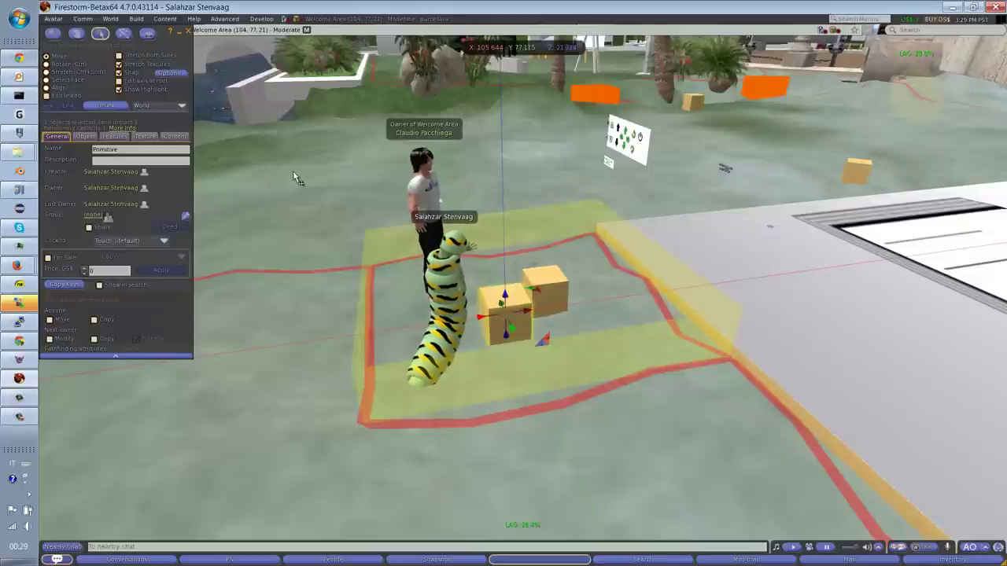
{"action": "left_click", "coordinate": [188, 32]}
{"action": "right_click", "coordinate": [503, 329]}
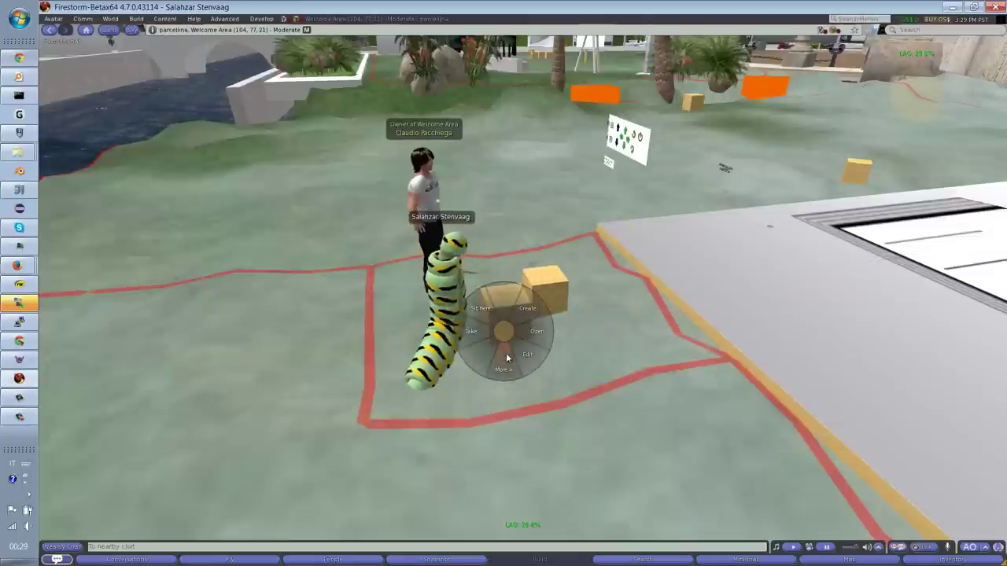
{"action": "left_click", "coordinate": [538, 331]}
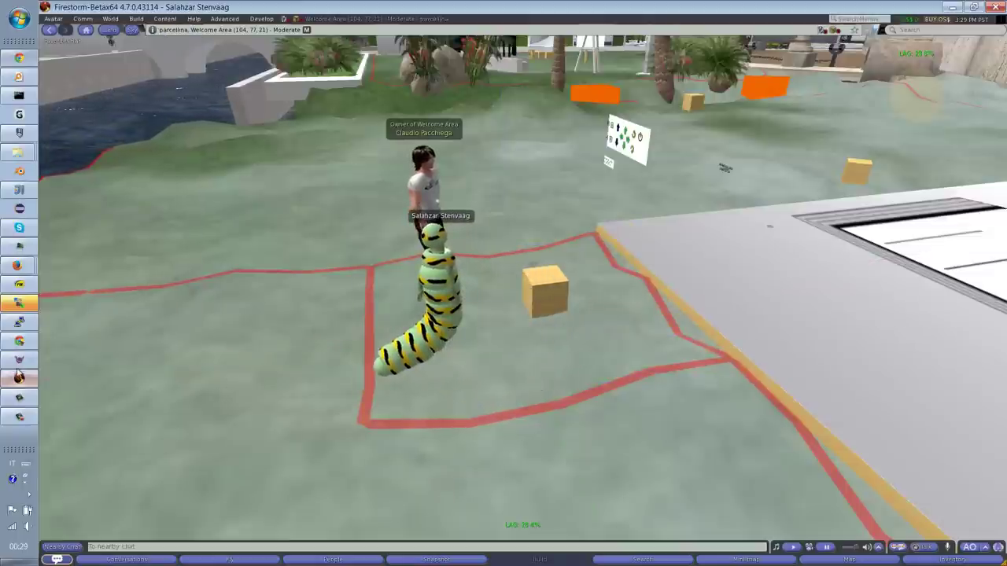
Step: Switch back to Imprudence, check the parcel's object creation permissions in its land information, and close that information
{"action": "left_click", "coordinate": [19, 361]}
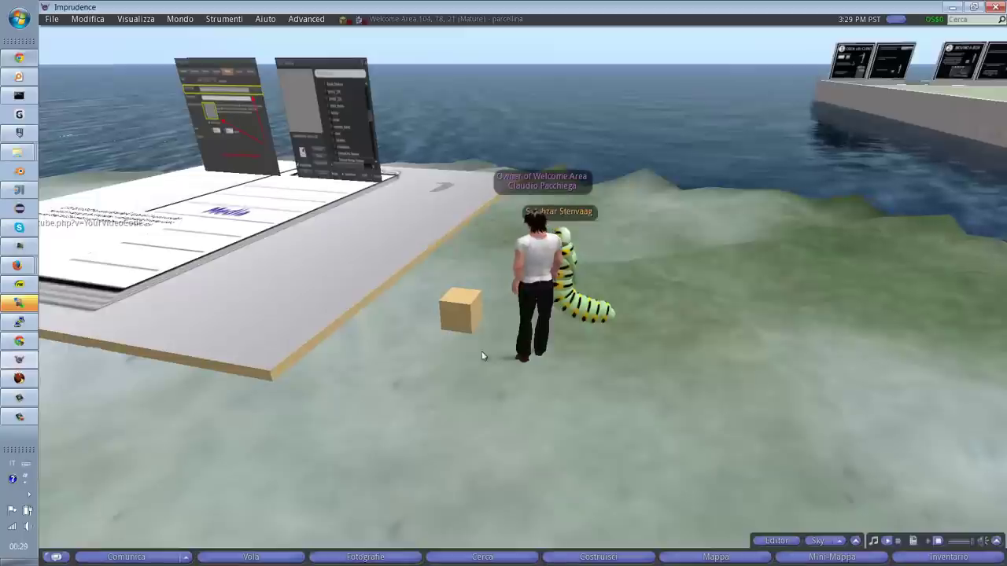
{"action": "right_click", "coordinate": [427, 337]}
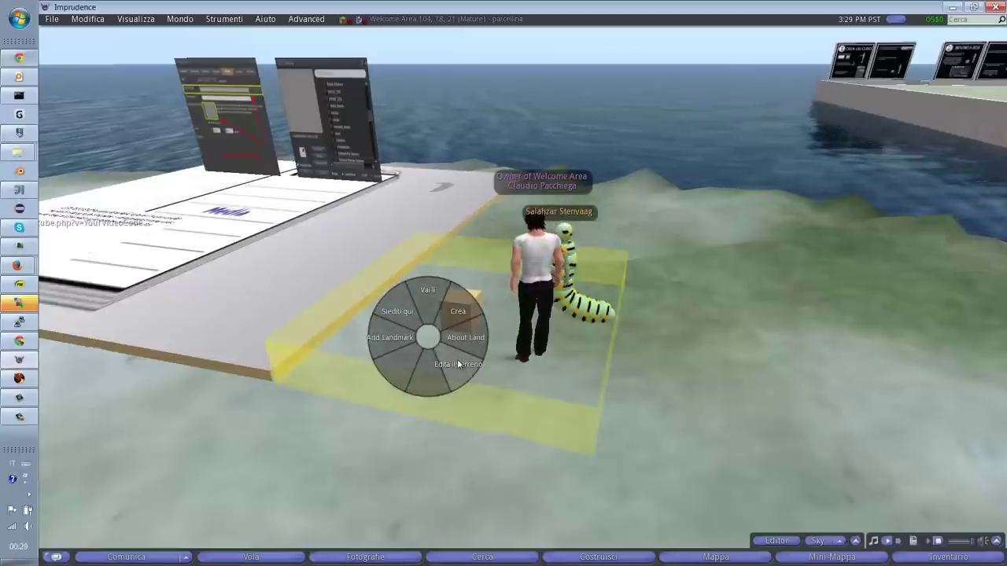
{"action": "left_click", "coordinate": [459, 364]}
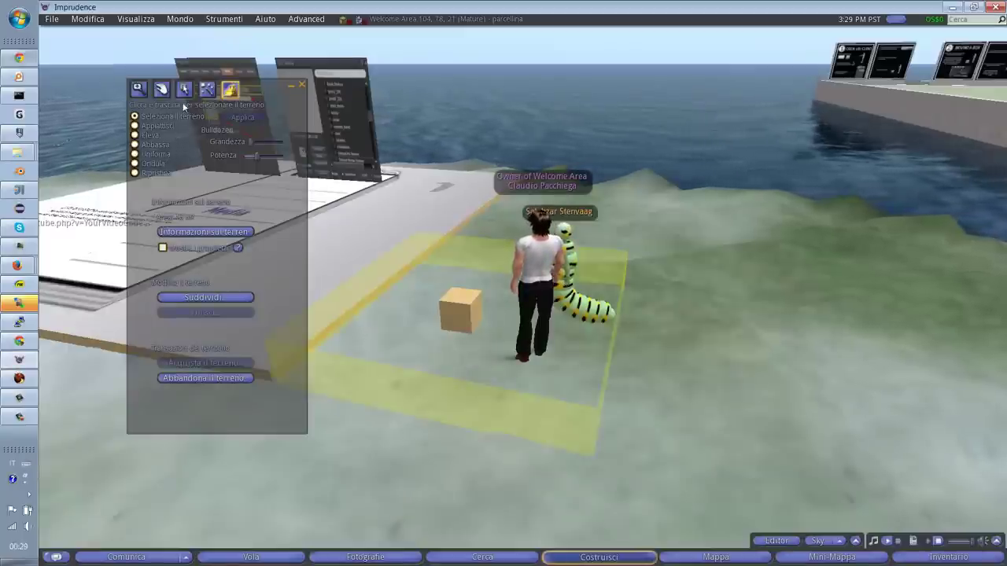
{"action": "left_click", "coordinate": [203, 232]}
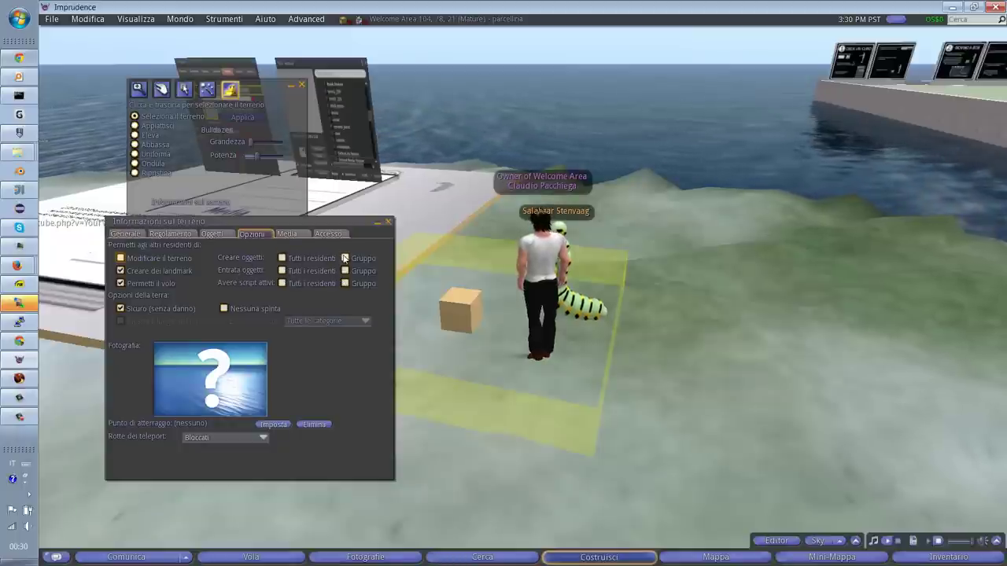
{"action": "left_click", "coordinate": [389, 224]}
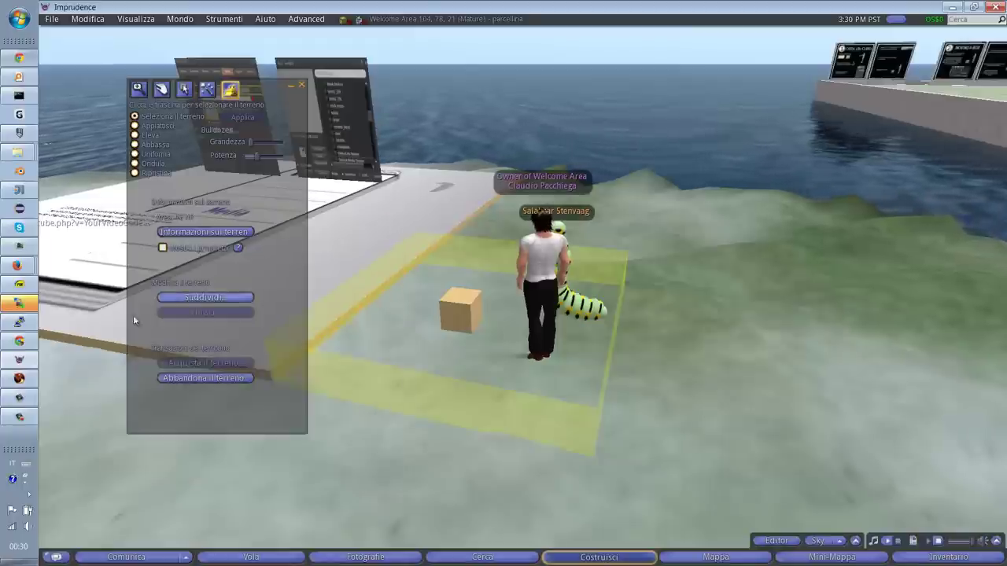
Step: Switch to Firestorm, create a box on parcellina beside the existing one with the second avatar, and remove it again
{"action": "left_click", "coordinate": [26, 379]}
{"action": "right_click", "coordinate": [480, 340]}
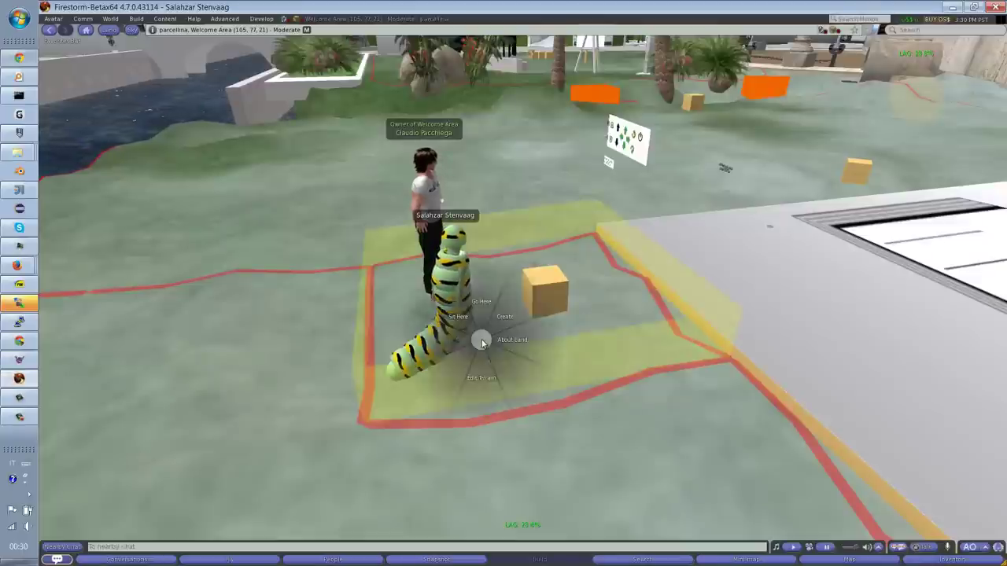
{"action": "left_click", "coordinate": [505, 317]}
{"action": "left_click", "coordinate": [485, 338]}
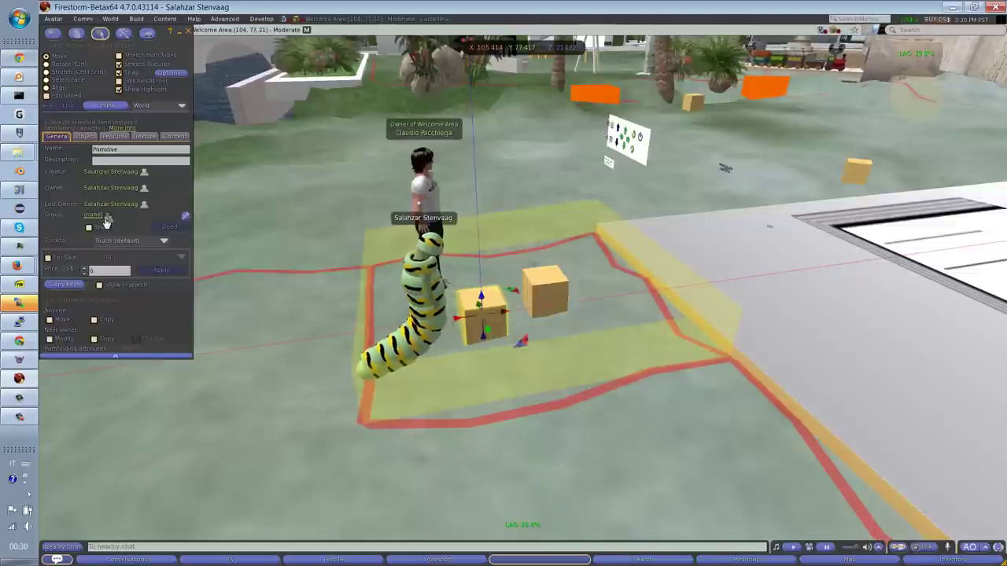
{"action": "left_click", "coordinate": [188, 35]}
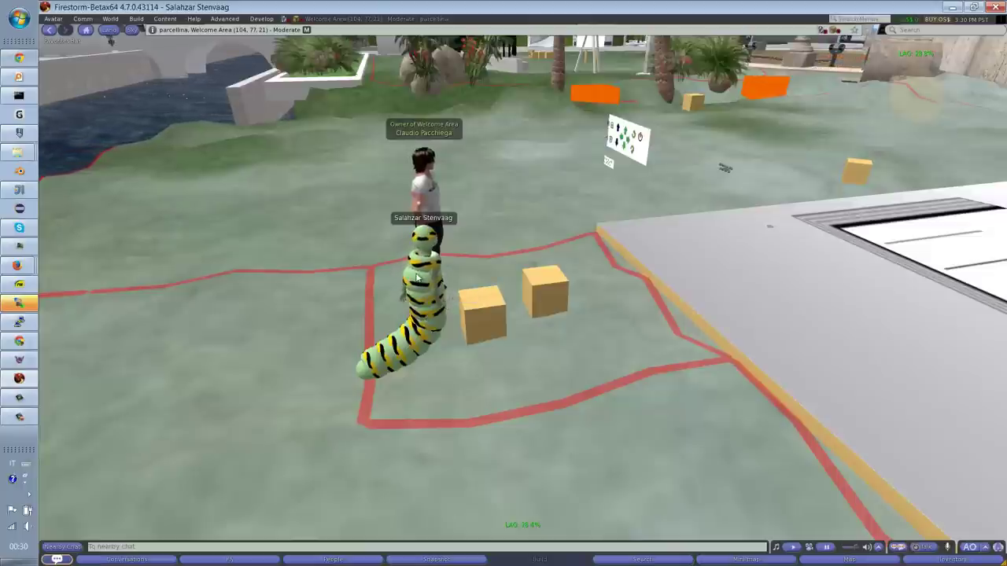
{"action": "right_click", "coordinate": [483, 325]}
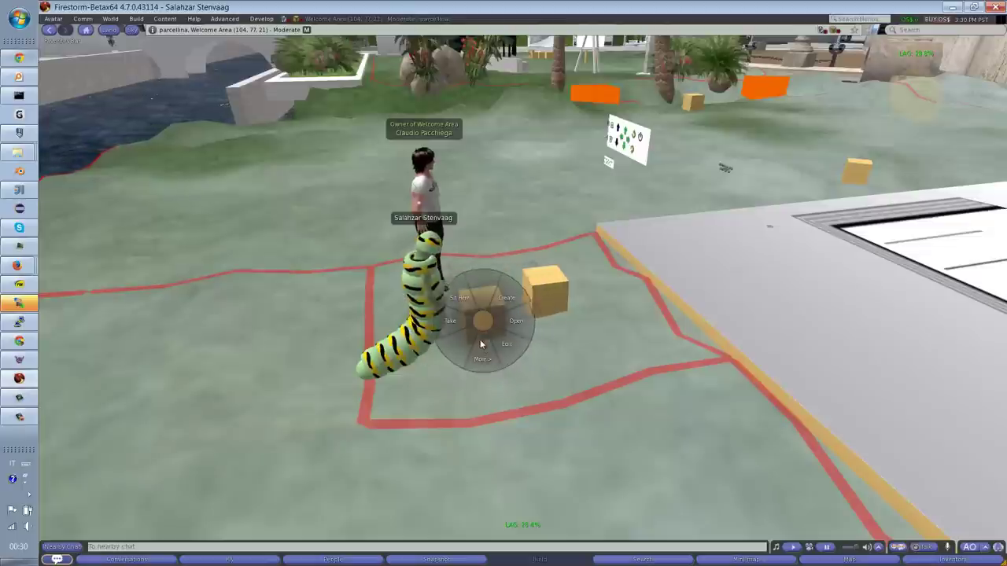
{"action": "left_click", "coordinate": [448, 358]}
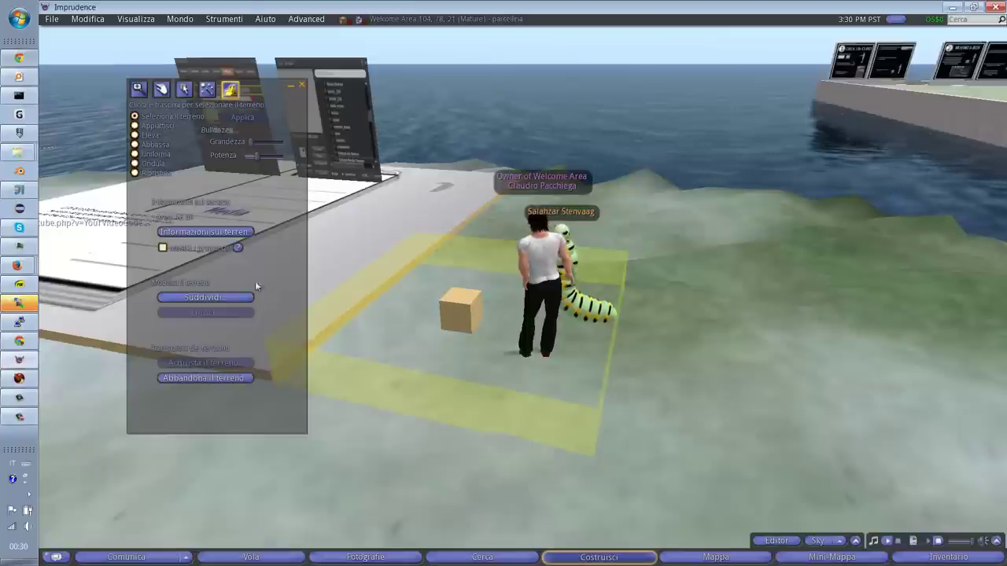
Step: In Imprudence, set parcellina's auto-return time for other residents' objects to 1 minute in its land information and close it
{"action": "left_click", "coordinate": [302, 86]}
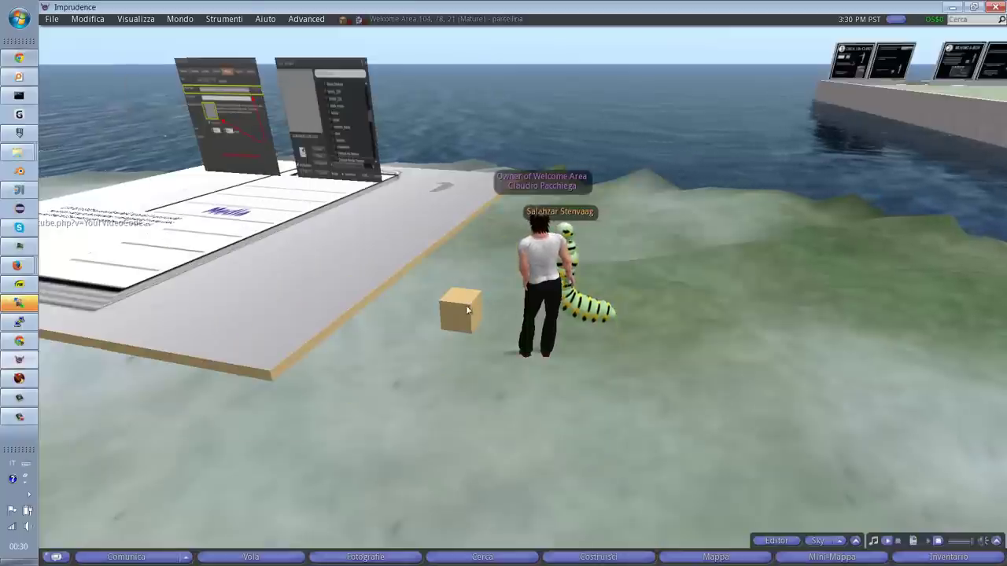
{"action": "right_click", "coordinate": [492, 343]}
{"action": "left_click", "coordinate": [511, 370]}
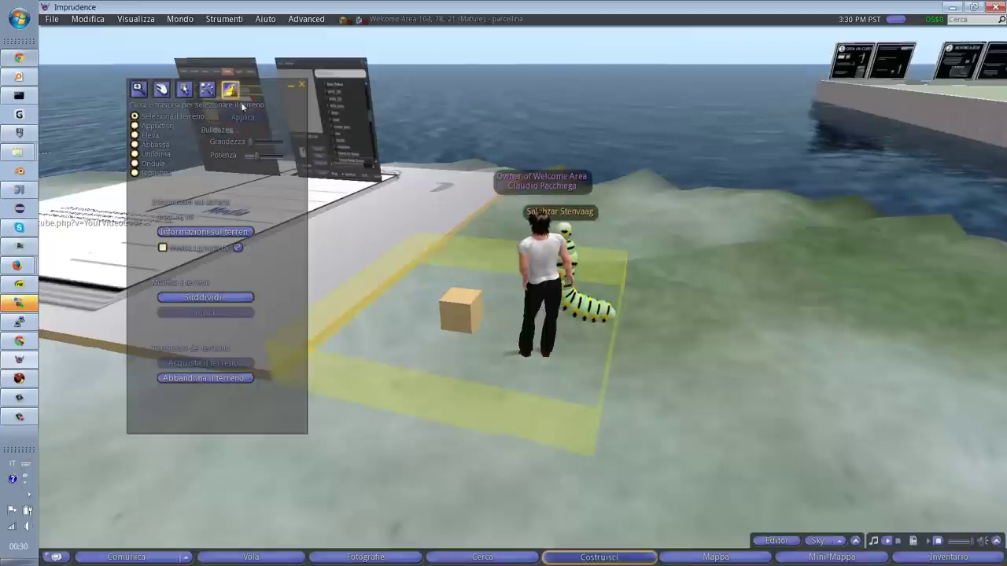
{"action": "left_click", "coordinate": [205, 231]}
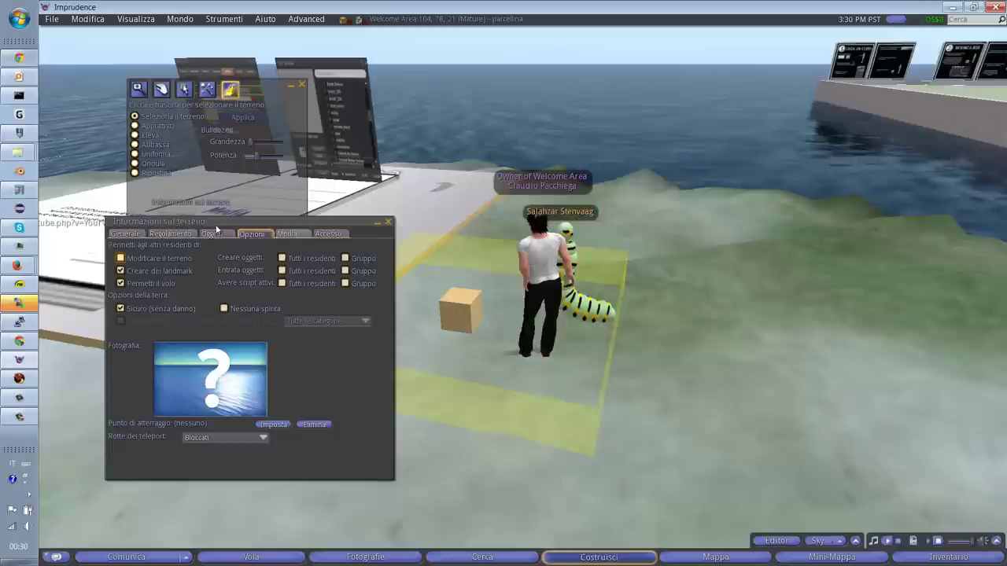
{"action": "left_click_drag", "start_coordinate": [214, 223], "coordinate": [192, 217]}
{"action": "left_click", "coordinate": [188, 214]}
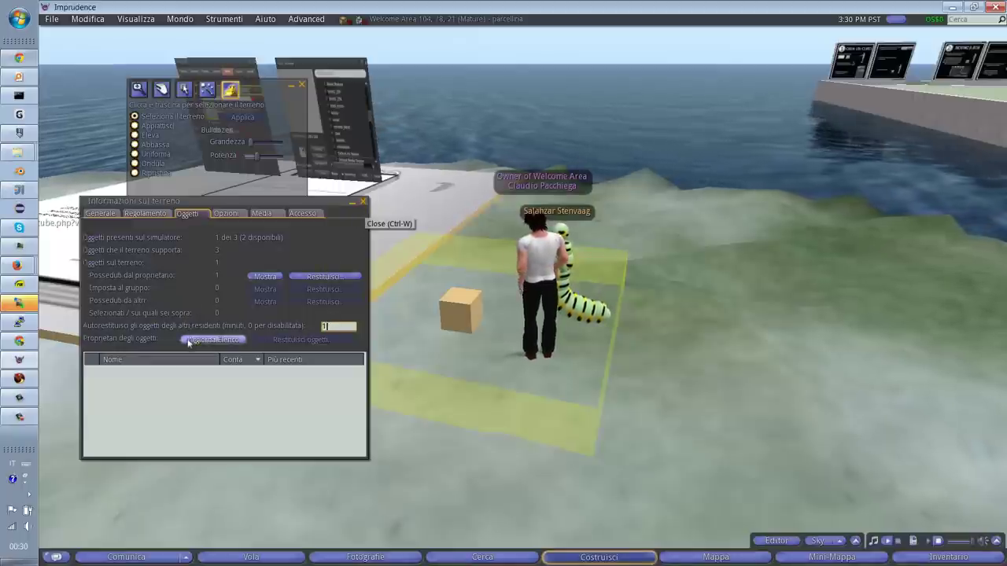
{"action": "left_click", "coordinate": [361, 203]}
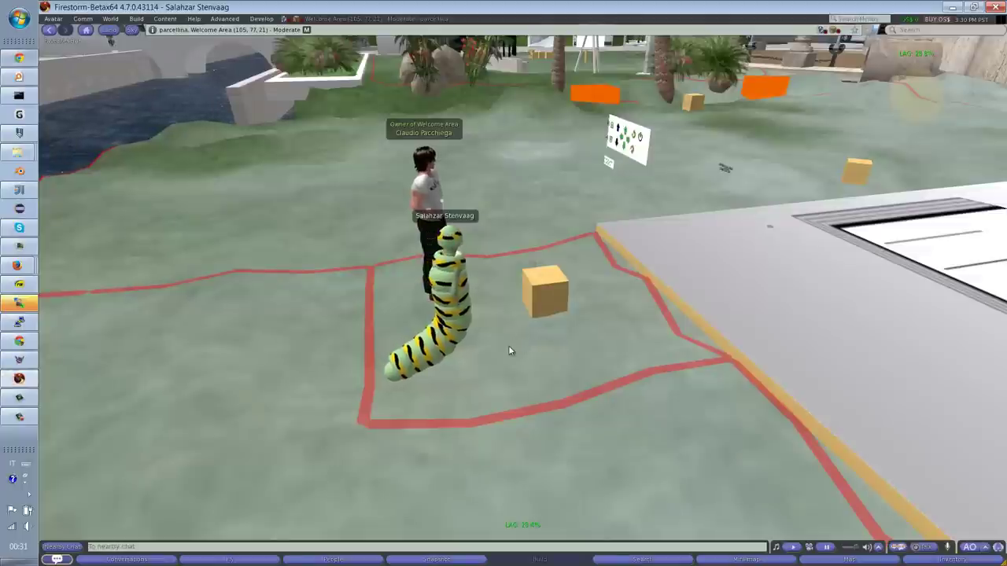
Step: In Firestorm, create a new box on parcellina with the second avatar and stretch it upward into a tall column
{"action": "right_click", "coordinate": [508, 350]}
{"action": "left_click", "coordinate": [494, 349]}
{"action": "left_click", "coordinate": [491, 348]}
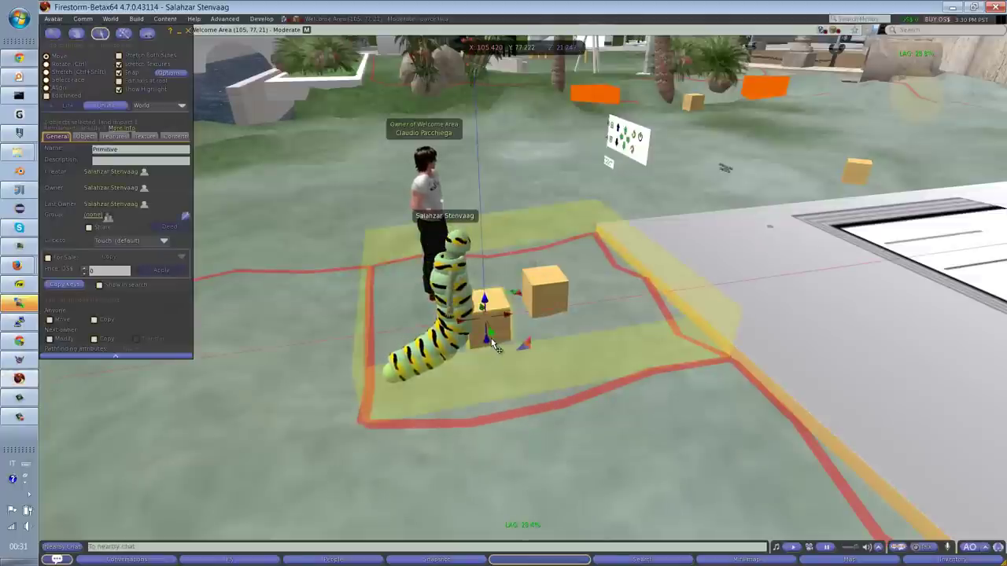
{"action": "key", "text": "ctrl"}
{"action": "key", "text": "ctrl+shift"}
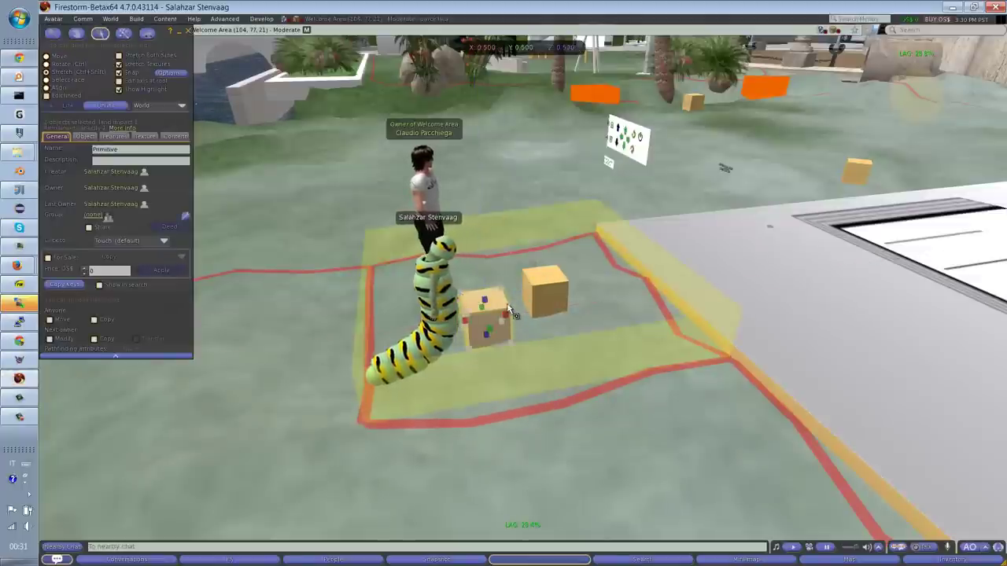
{"action": "left_click_drag", "start_coordinate": [485, 305], "coordinate": [480, 99]}
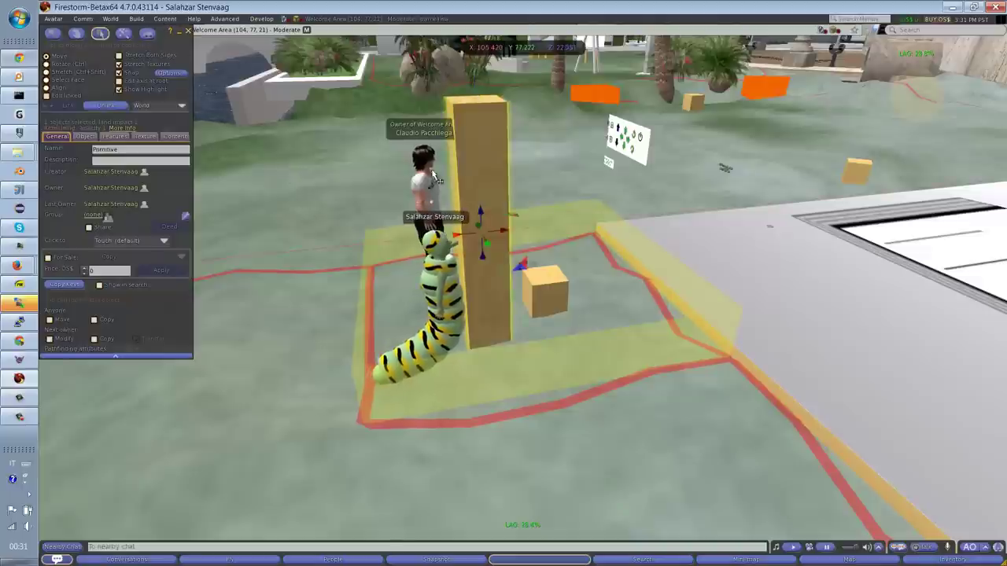
{"action": "left_click", "coordinate": [189, 30]}
Step: View parcellina's general land information and the tall column's object properties, and close both
{"action": "left_click", "coordinate": [343, 19]}
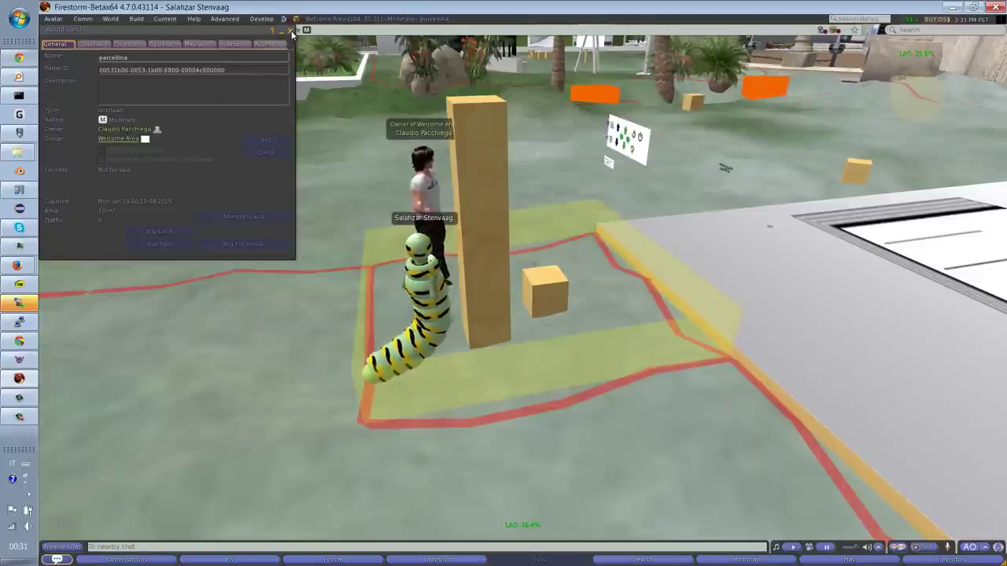
{"action": "right_click", "coordinate": [477, 224]}
{"action": "left_click", "coordinate": [376, 240]}
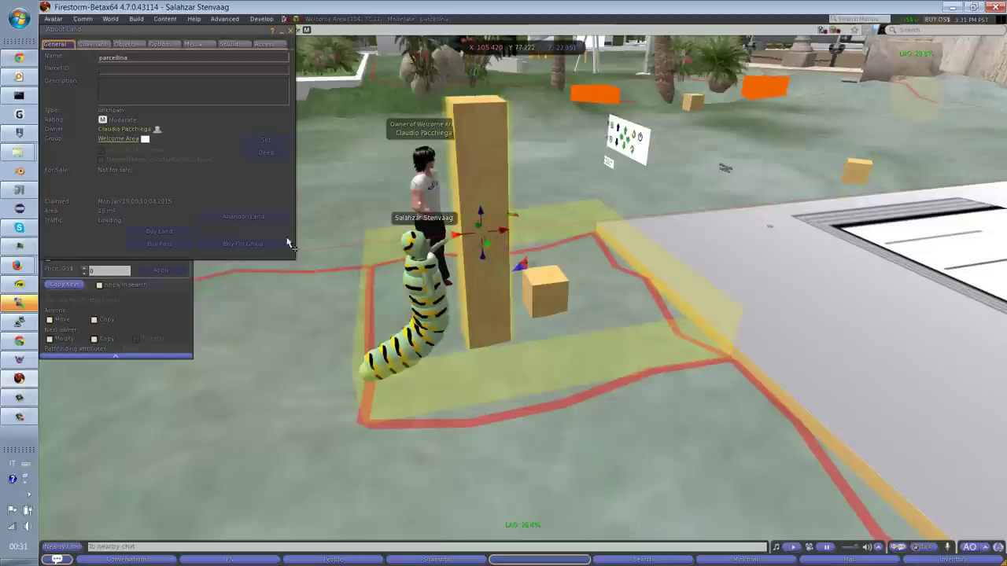
{"action": "left_click", "coordinate": [157, 298]}
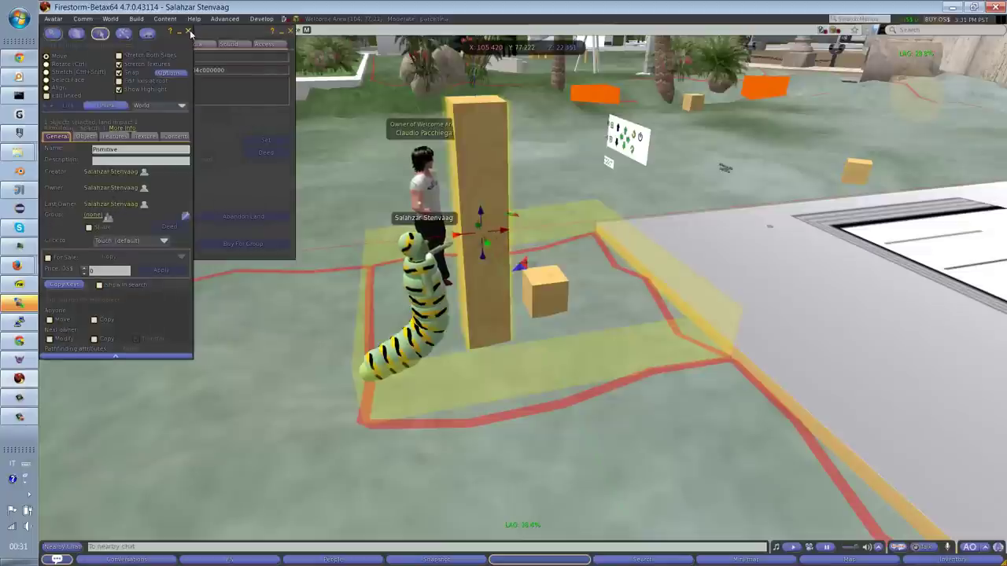
{"action": "left_click", "coordinate": [188, 32]}
{"action": "left_click", "coordinate": [290, 32]}
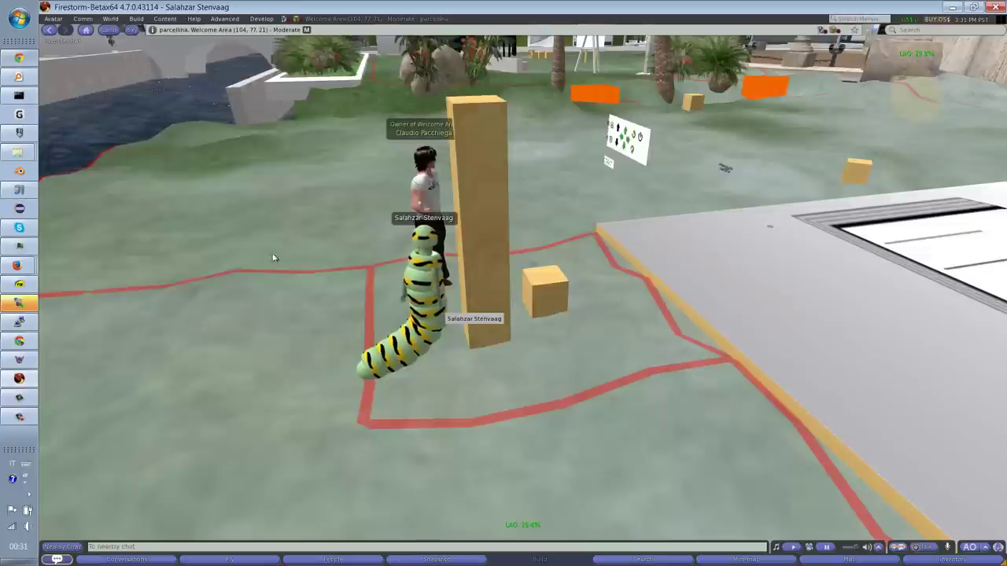
Step: Check parcellina's options, object counts and auto-return setting in the second avatar's land information, and close it
{"action": "left_click", "coordinate": [305, 29]}
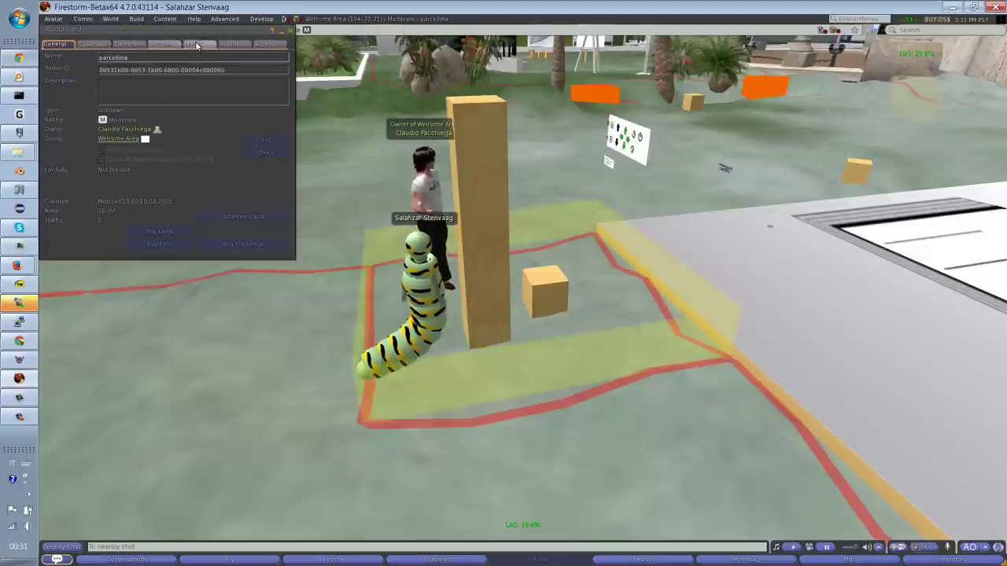
{"action": "left_click", "coordinate": [172, 45]}
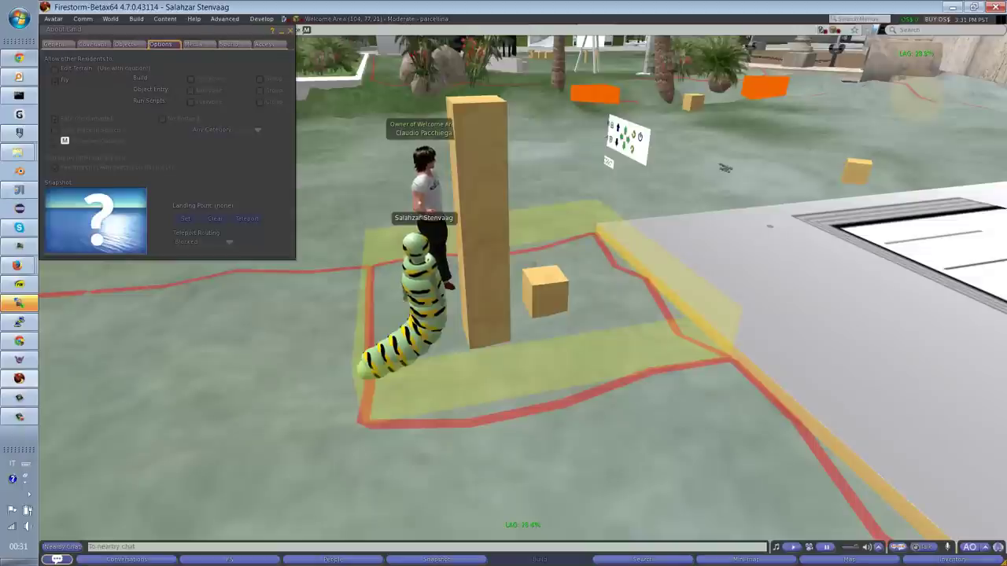
{"action": "left_click", "coordinate": [127, 44]}
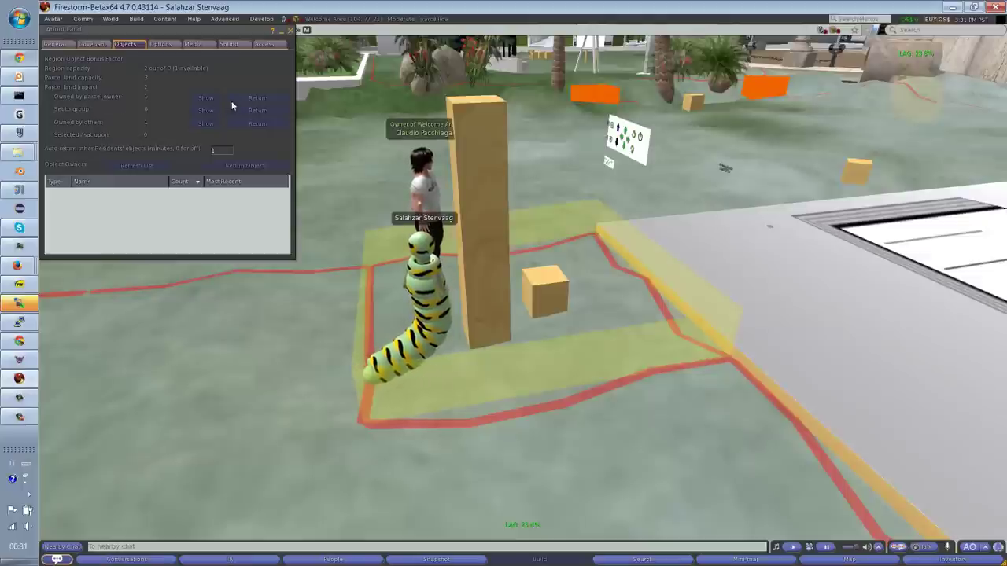
{"action": "left_click", "coordinate": [290, 32]}
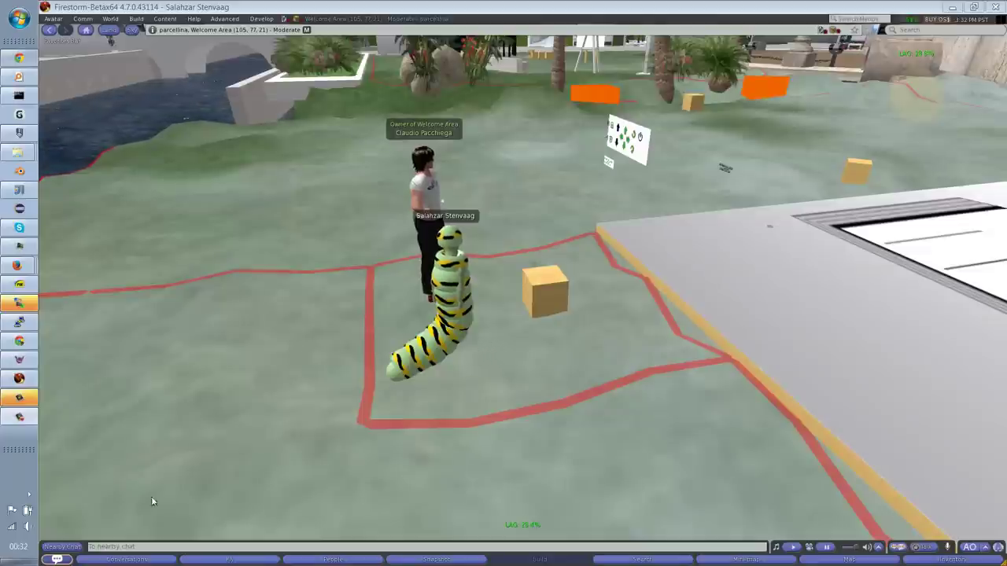
Step: Read the server's object-return messages in the nearby chat history and close the conversation window
{"action": "left_click", "coordinate": [63, 545]}
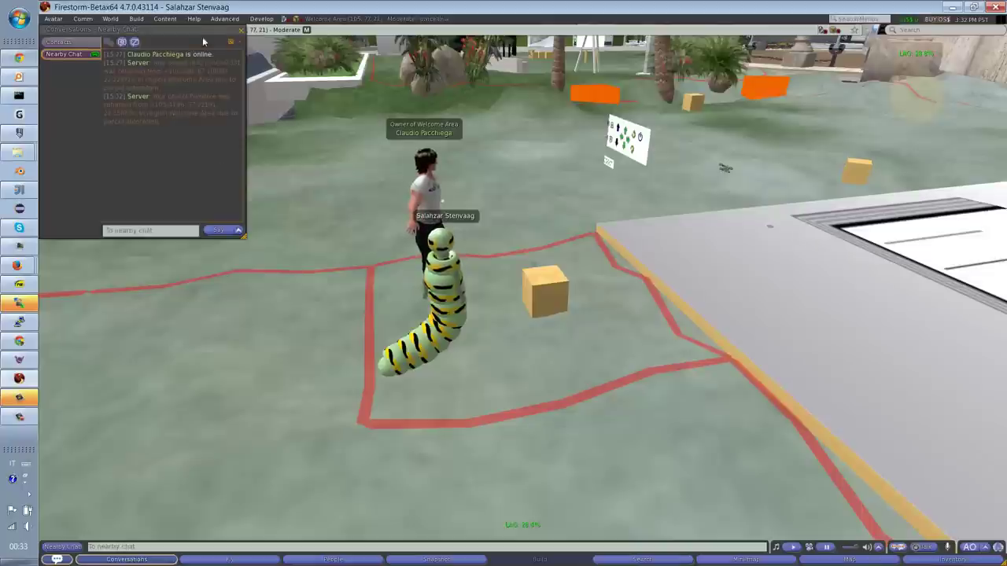
{"action": "left_click_drag", "start_coordinate": [196, 40], "coordinate": [277, 221]}
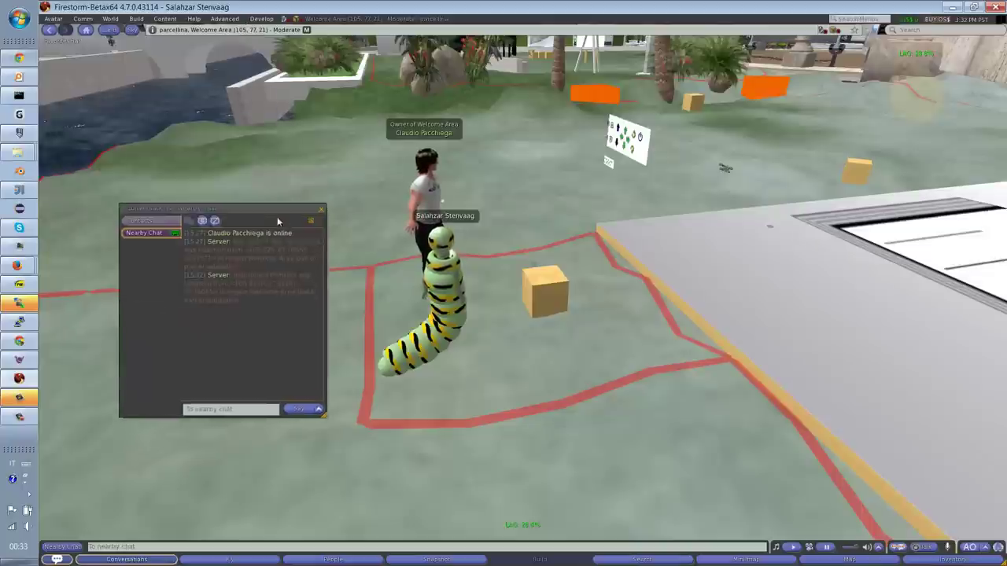
{"action": "left_click", "coordinate": [321, 210]}
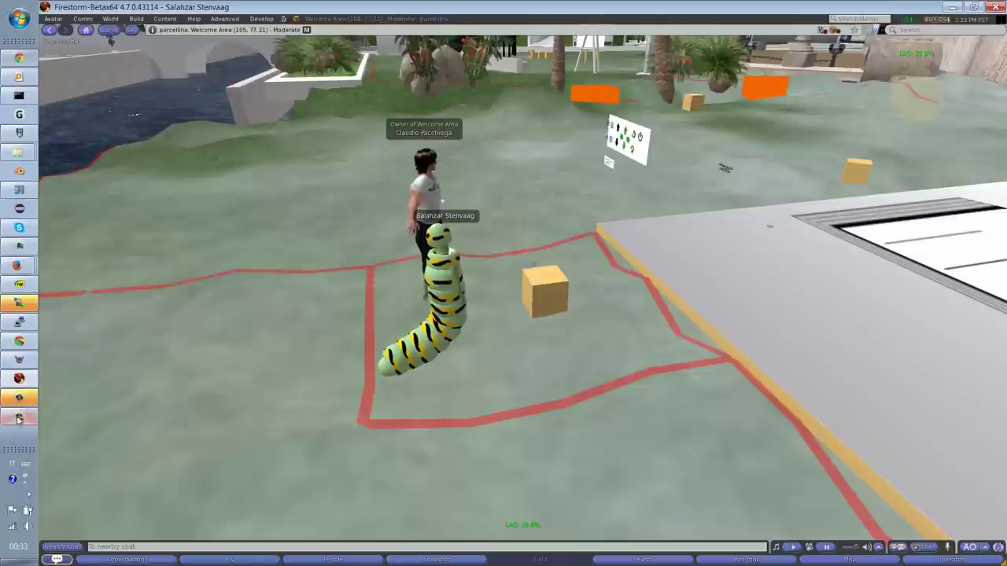
Step: In Imprudence, set parcellina's auto-return time to 0 minutes, review its object creation permissions, and close the land information
{"action": "left_click", "coordinate": [23, 362]}
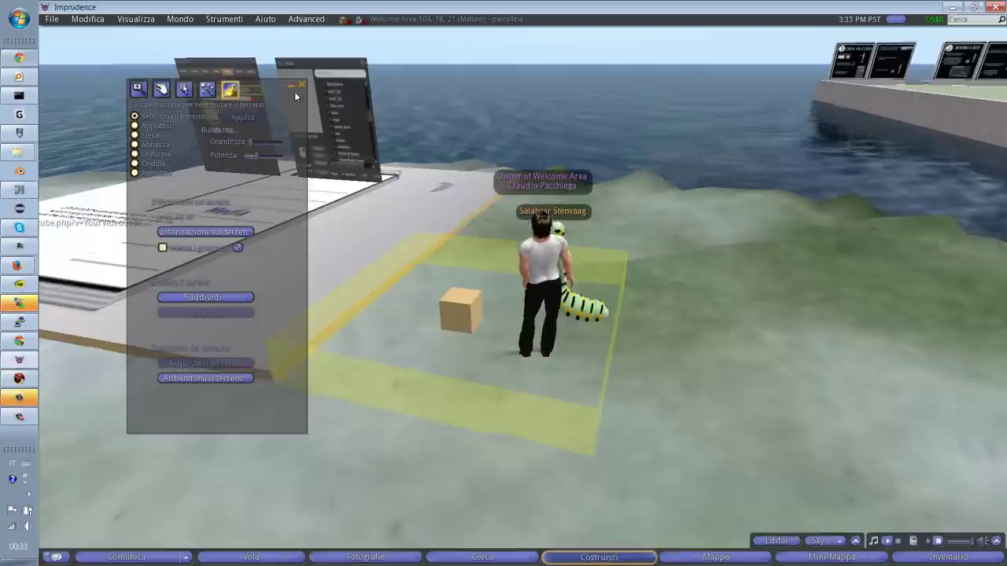
{"action": "left_click", "coordinate": [210, 233]}
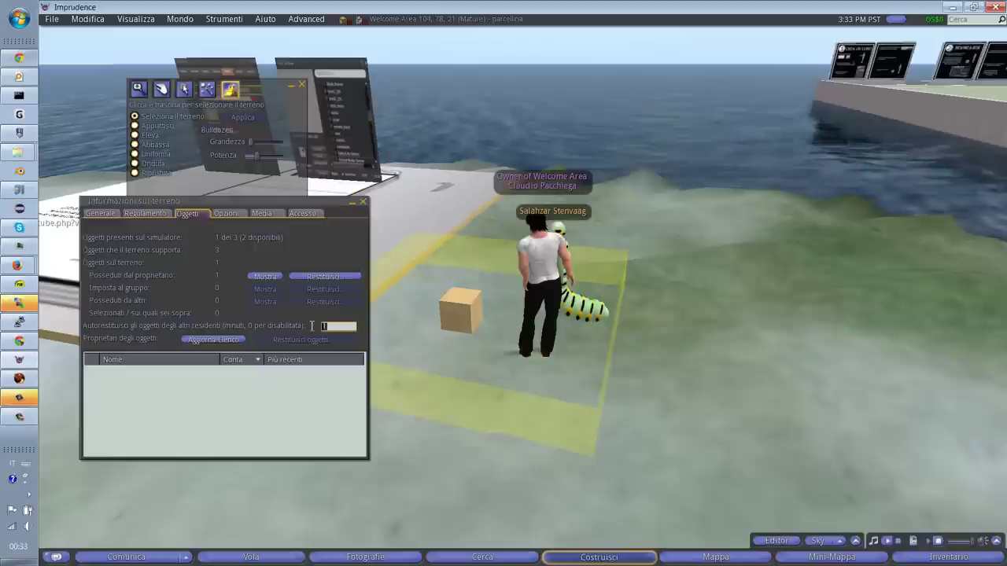
{"action": "key", "text": "Tab"}
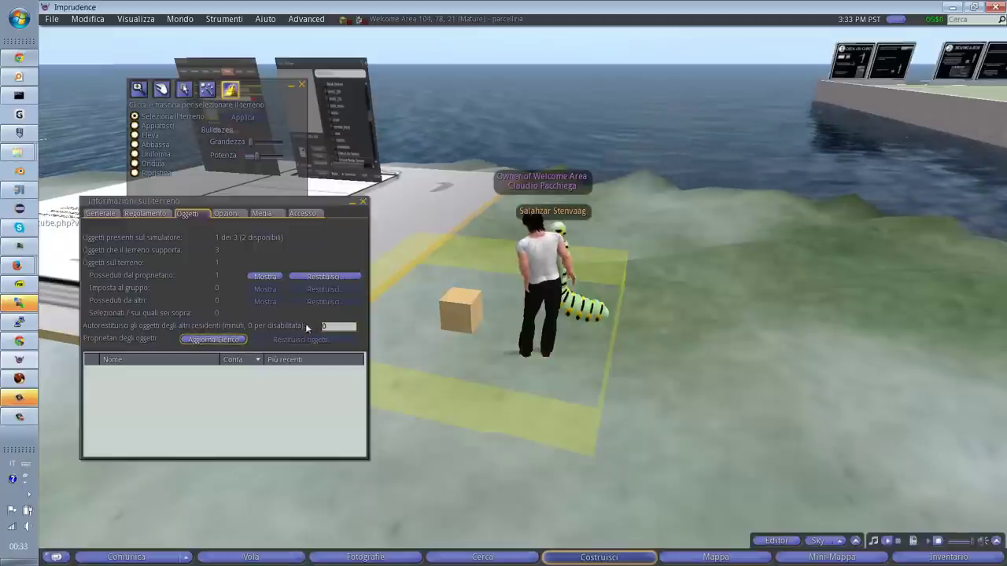
{"action": "left_click", "coordinate": [227, 214]}
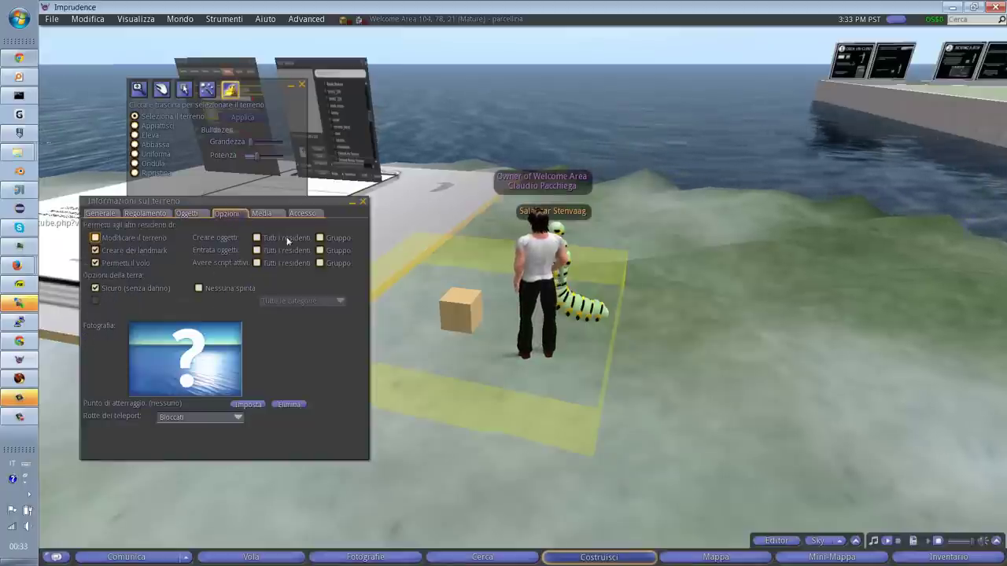
{"action": "left_click", "coordinate": [363, 203]}
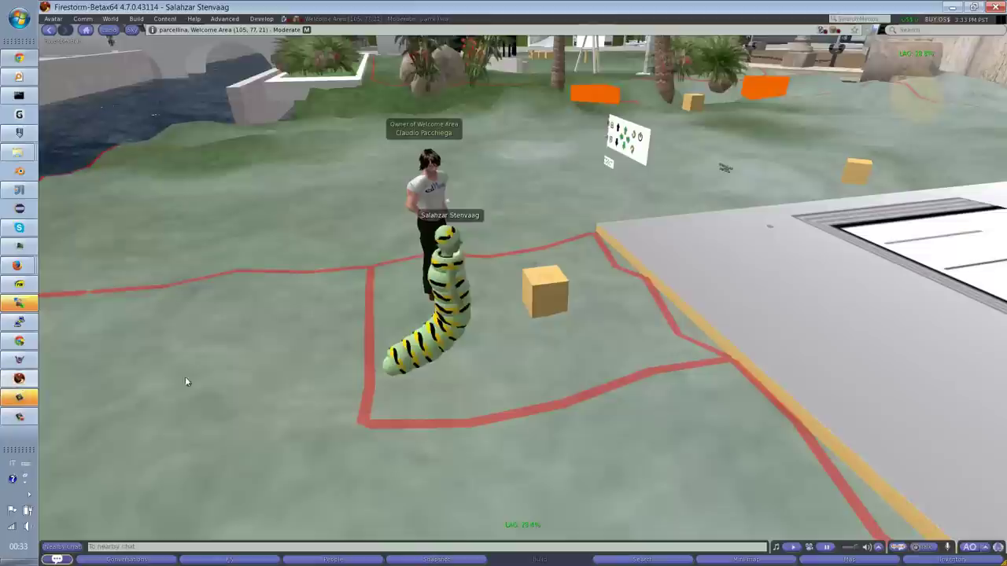
Step: In Firestorm, create another box on parcellina with the second avatar and delete it
{"action": "right_click", "coordinate": [512, 339]}
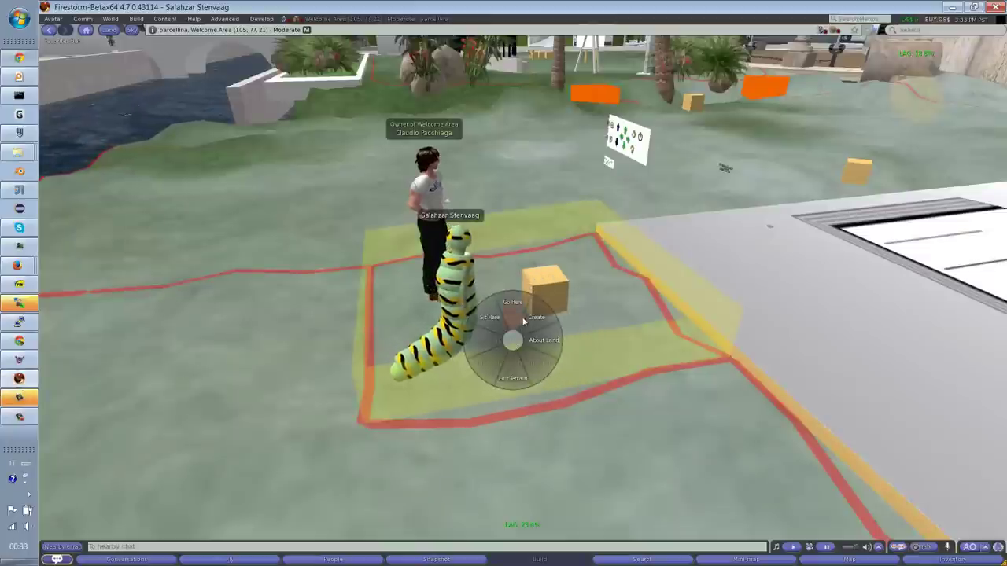
{"action": "left_click", "coordinate": [534, 319]}
{"action": "left_click", "coordinate": [494, 323]}
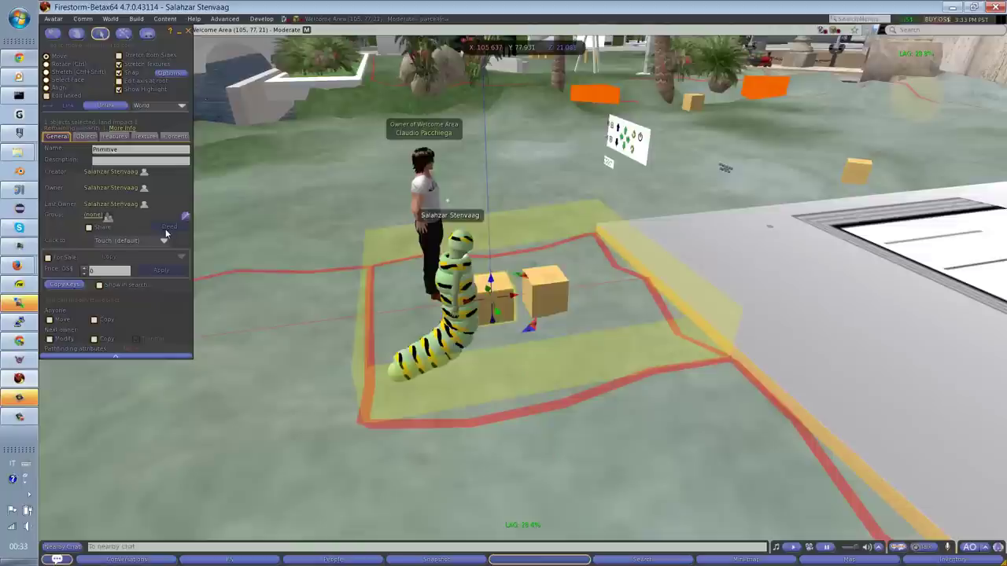
{"action": "key", "text": "Escape"}
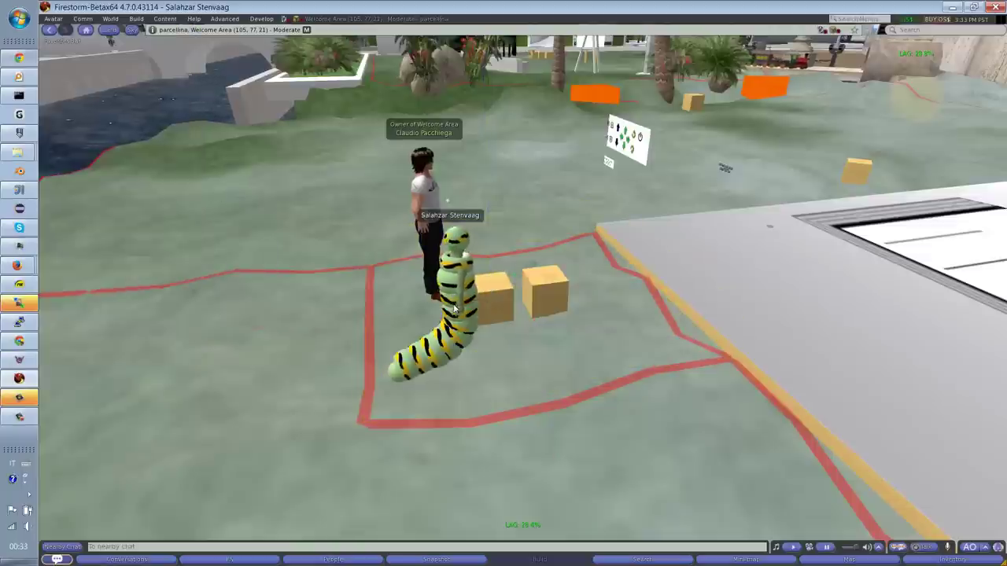
{"action": "right_click", "coordinate": [491, 306]}
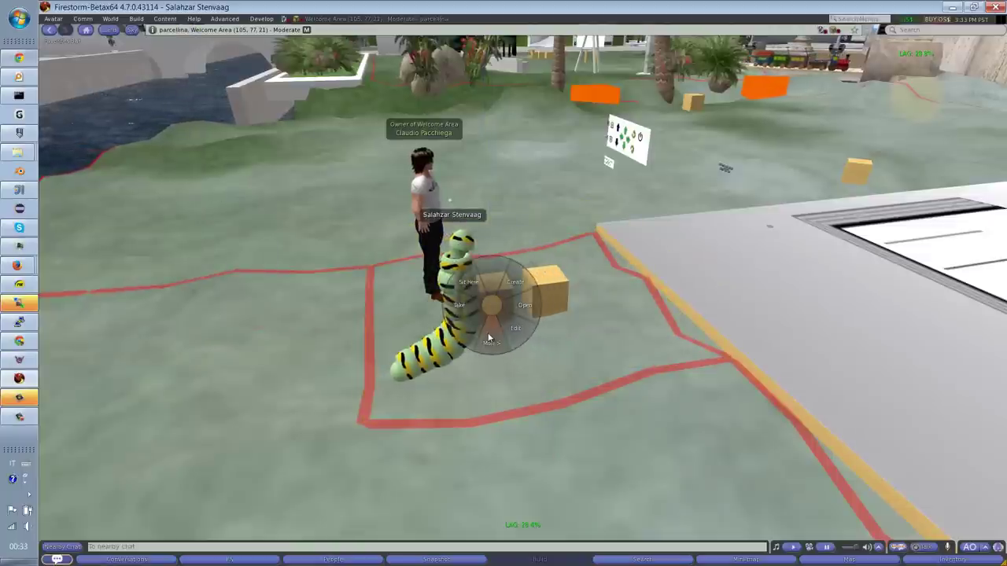
{"action": "left_click", "coordinate": [488, 340]}
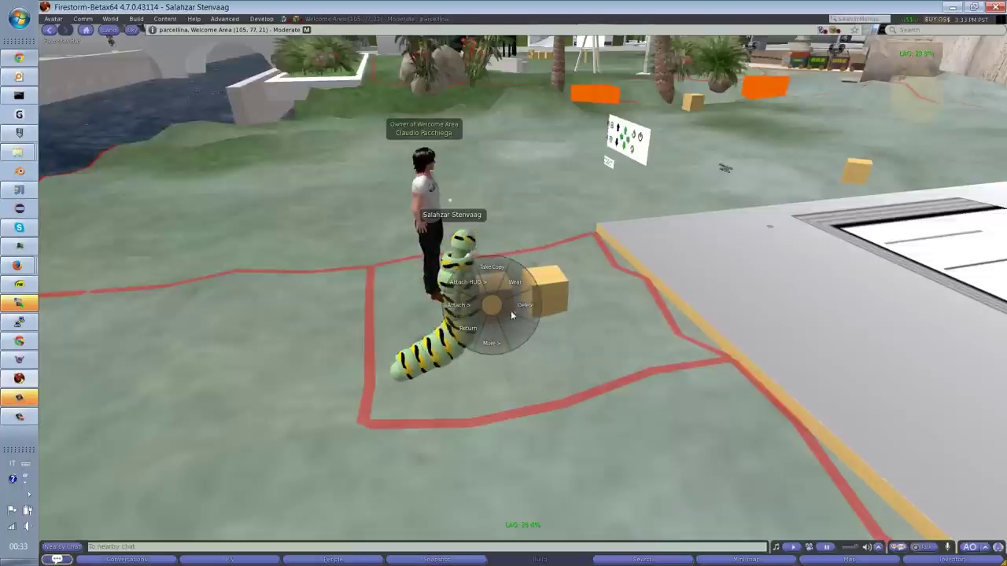
{"action": "left_click", "coordinate": [469, 355]}
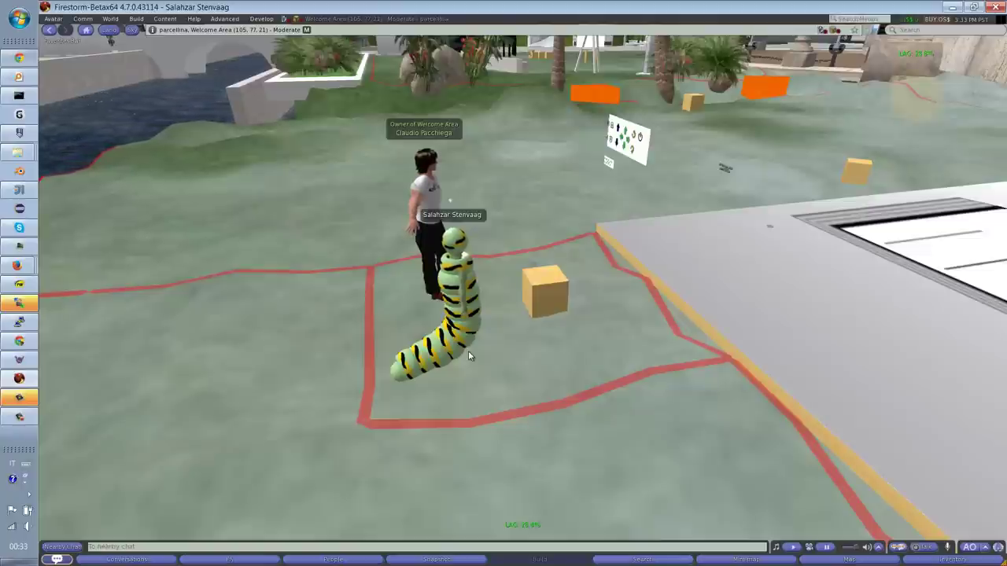
{"action": "key", "text": "Escape"}
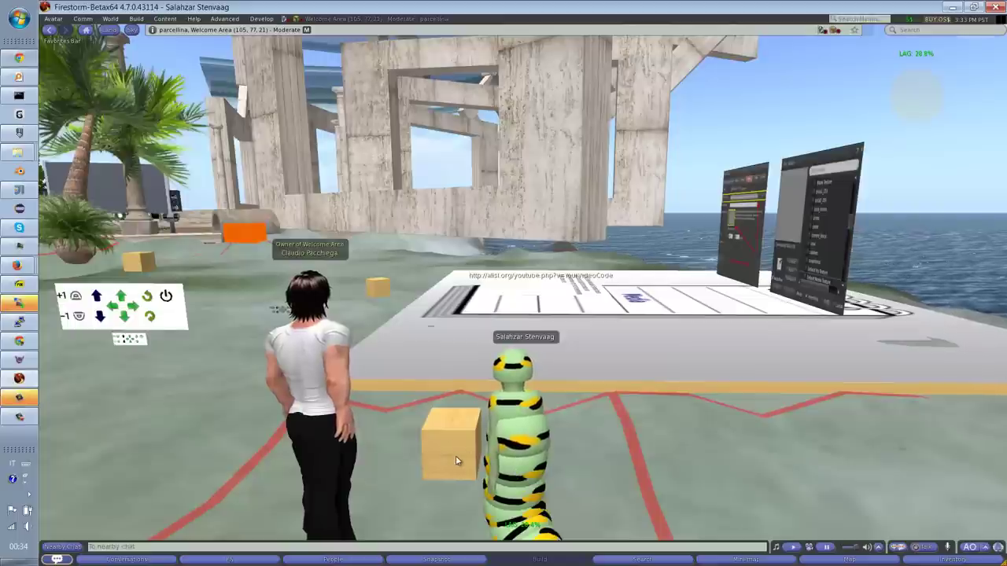
{"action": "key", "text": "Left"}
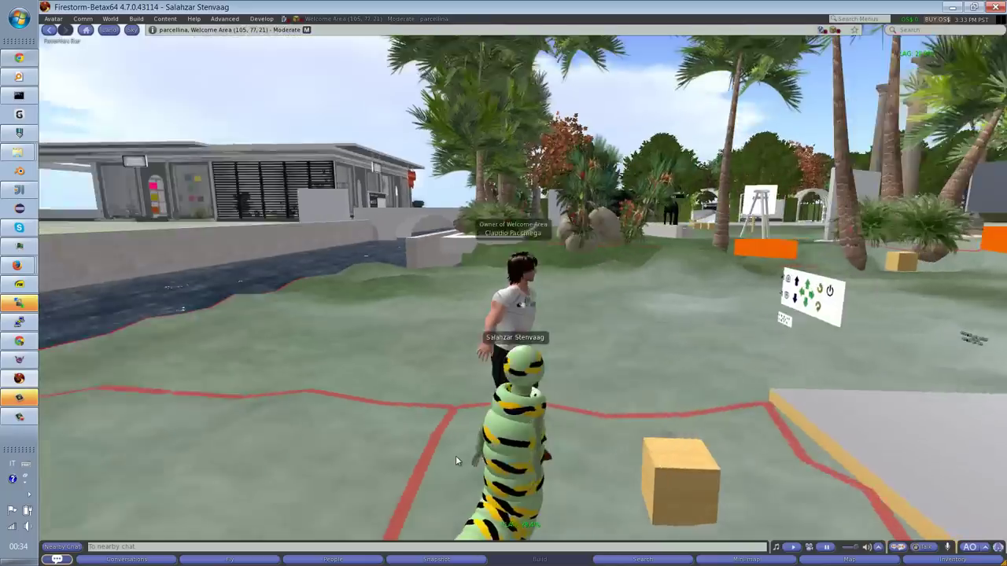
{"action": "key", "text": "Right"}
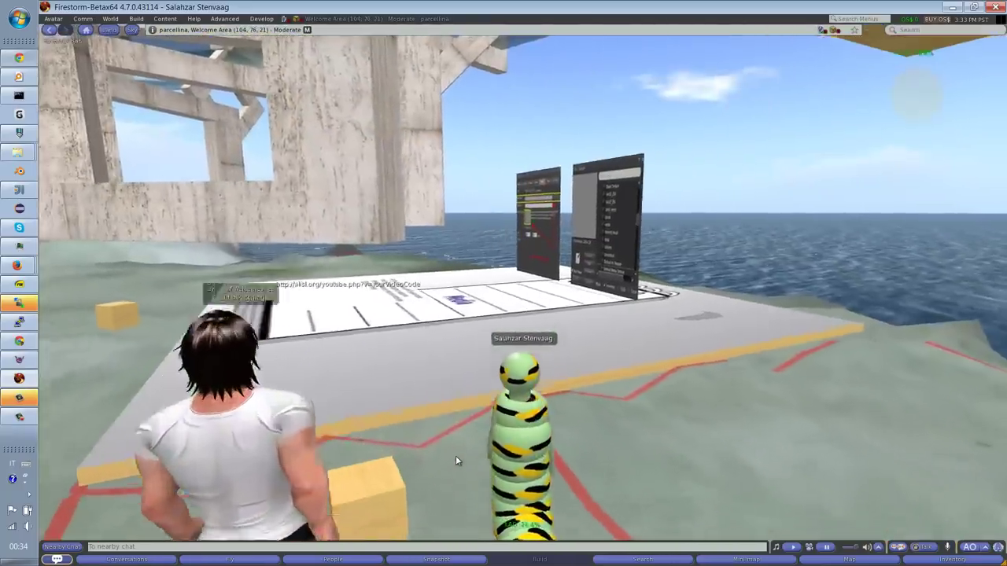
{"action": "key", "text": "Left"}
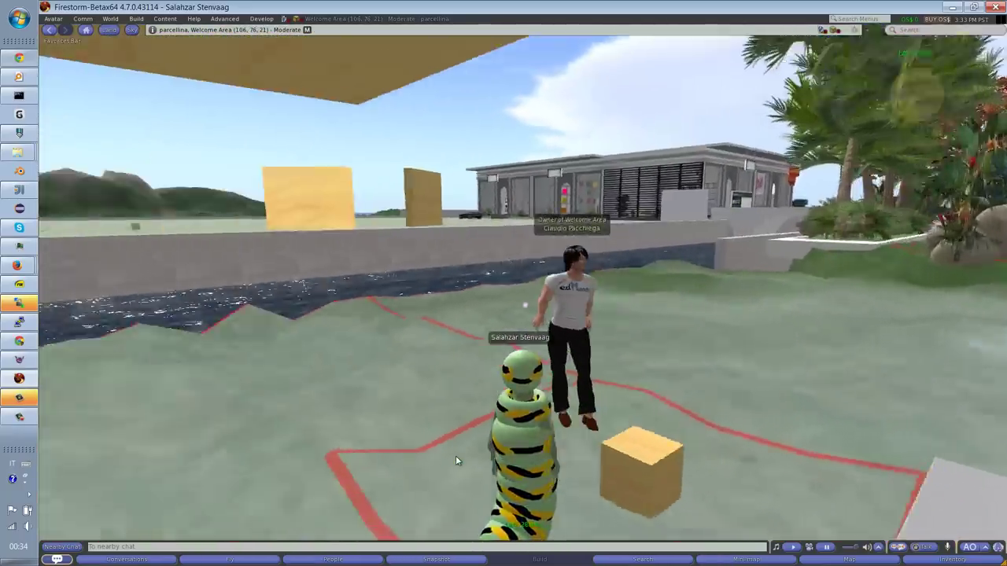
{"action": "key", "text": "Right"}
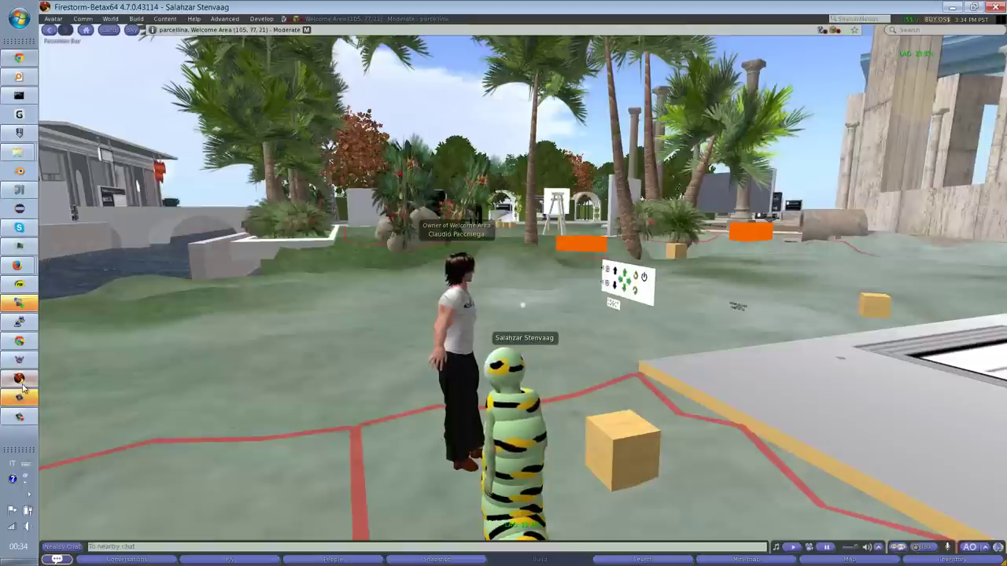
Step: Switch to Imprudence, open parcellina's general land information, and review the groups available for the parcel without changing the assignment
{"action": "mouse_move", "coordinate": [22, 380]}
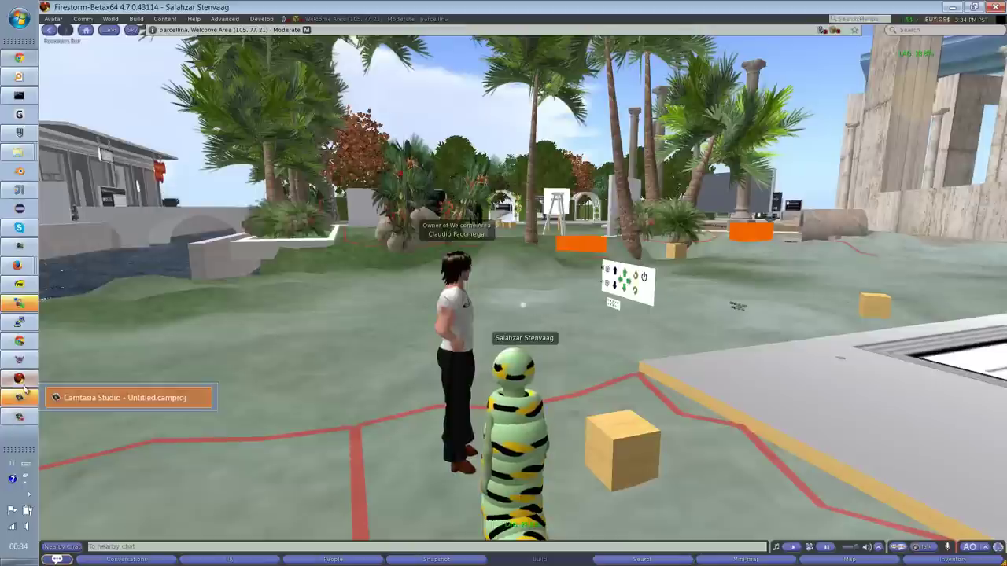
{"action": "mouse_move", "coordinate": [33, 277]}
{"action": "left_click", "coordinate": [18, 360]}
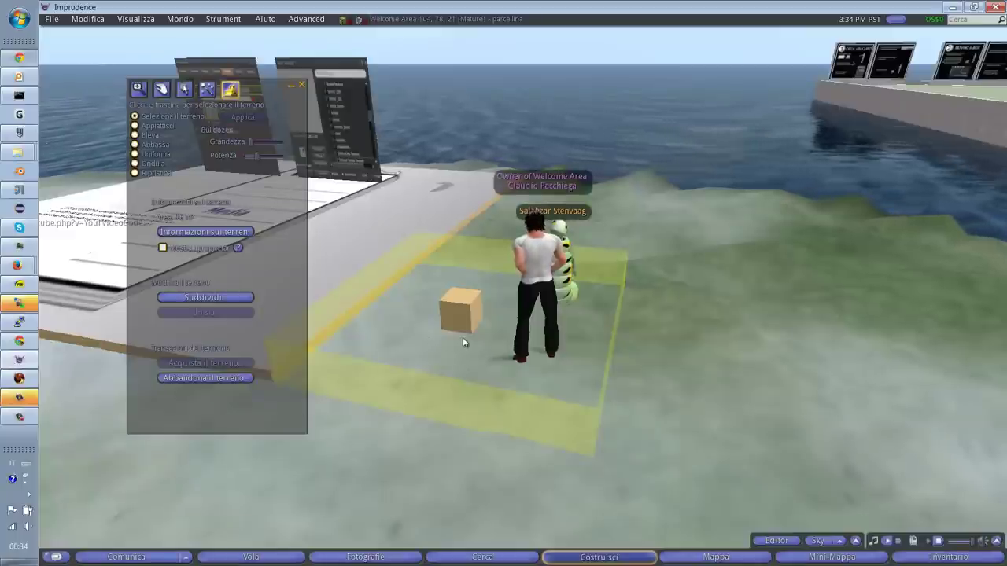
{"action": "right_click", "coordinate": [478, 340]}
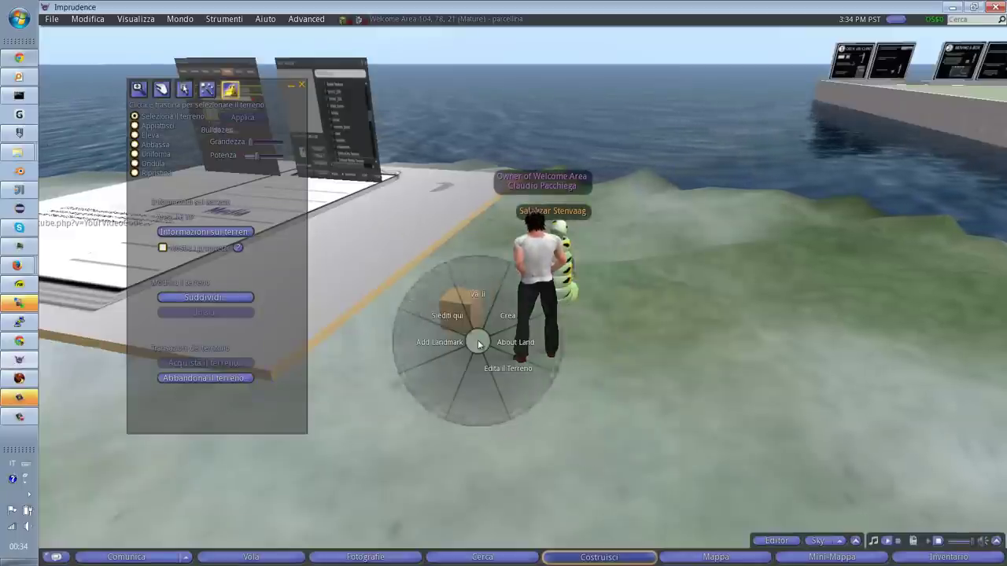
{"action": "left_click", "coordinate": [453, 355]}
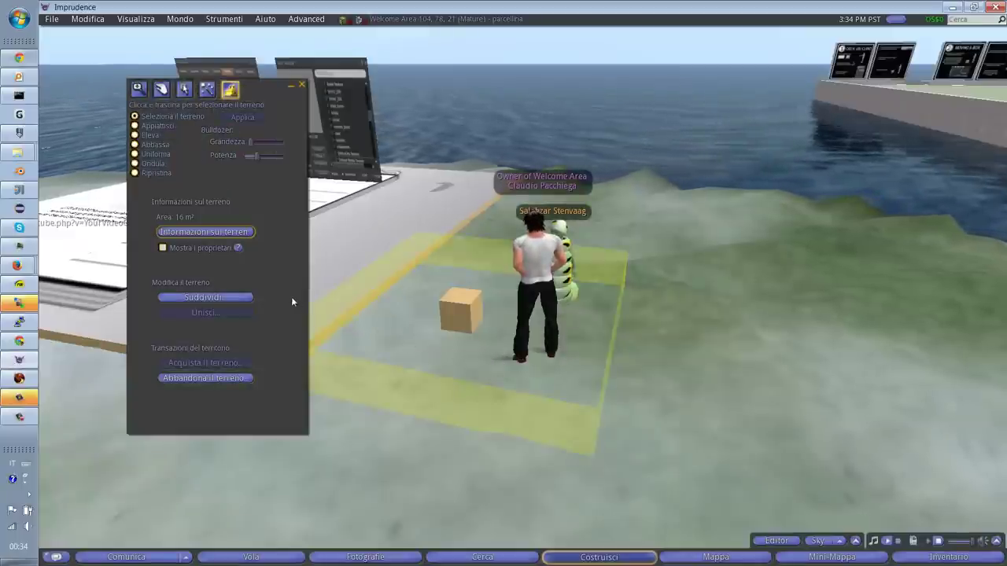
{"action": "left_click", "coordinate": [213, 230]}
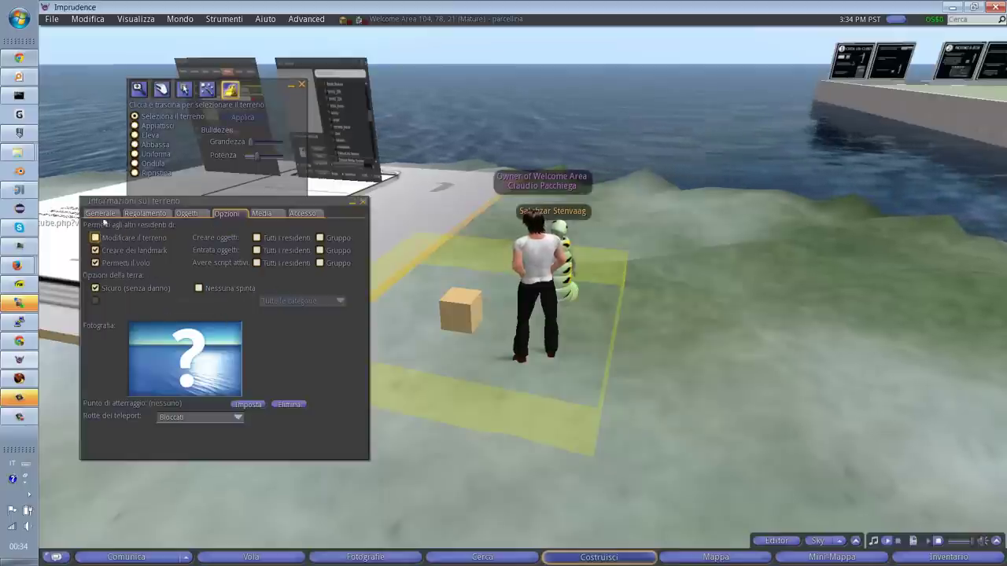
{"action": "left_click", "coordinate": [100, 213]}
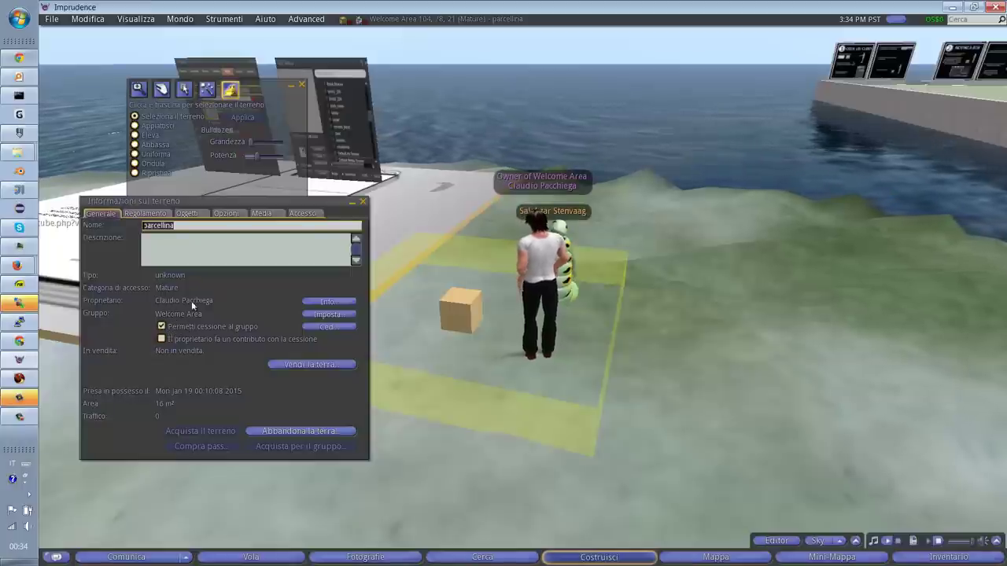
{"action": "left_click", "coordinate": [329, 314]}
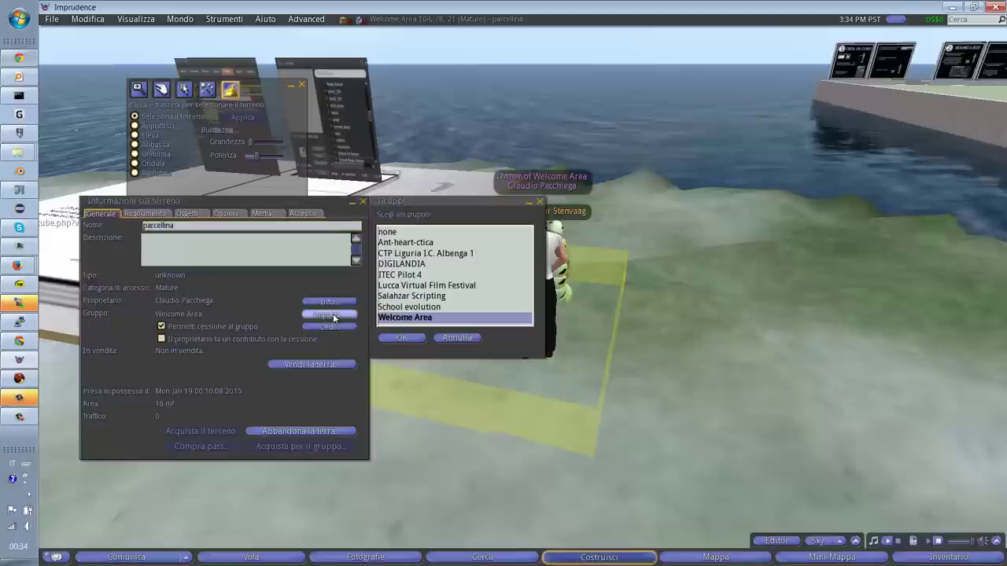
{"action": "left_click", "coordinate": [458, 338]}
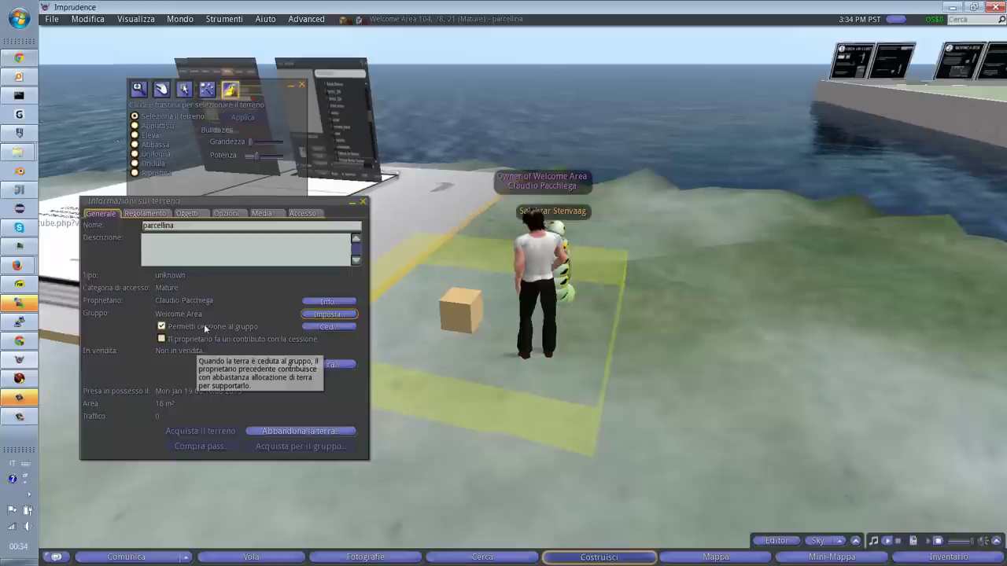
Step: Deed the parcellina parcel to the Welcome Area group and close the land information and terrain editing windows
{"action": "left_click", "coordinate": [330, 327]}
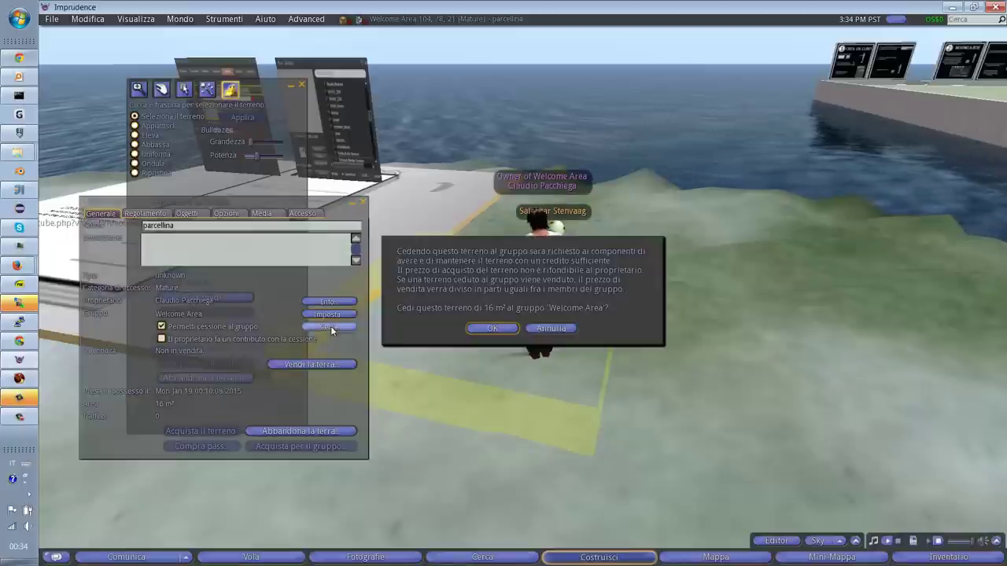
{"action": "left_click", "coordinate": [491, 328]}
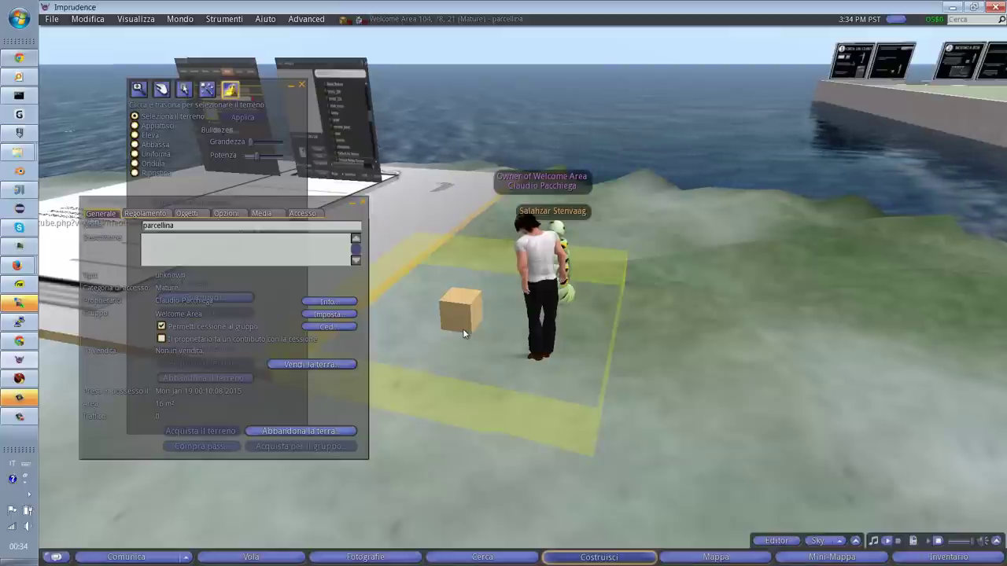
{"action": "left_click", "coordinate": [361, 205]}
{"action": "left_click", "coordinate": [301, 84]}
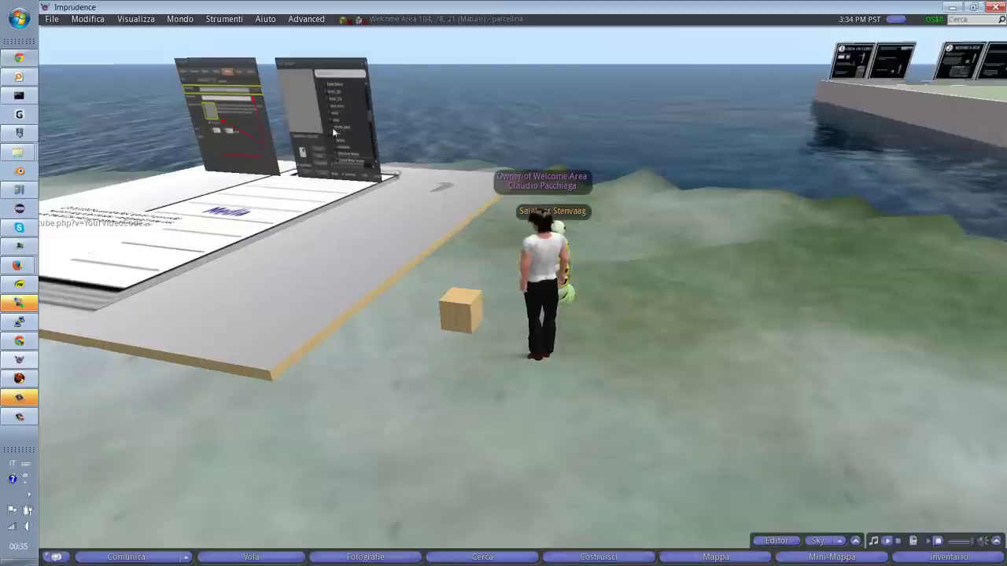
Step: Reopen parcellina's land information, set the auto-return time for other residents' objects to 1 minute, and close the land windows
{"action": "right_click", "coordinate": [486, 352]}
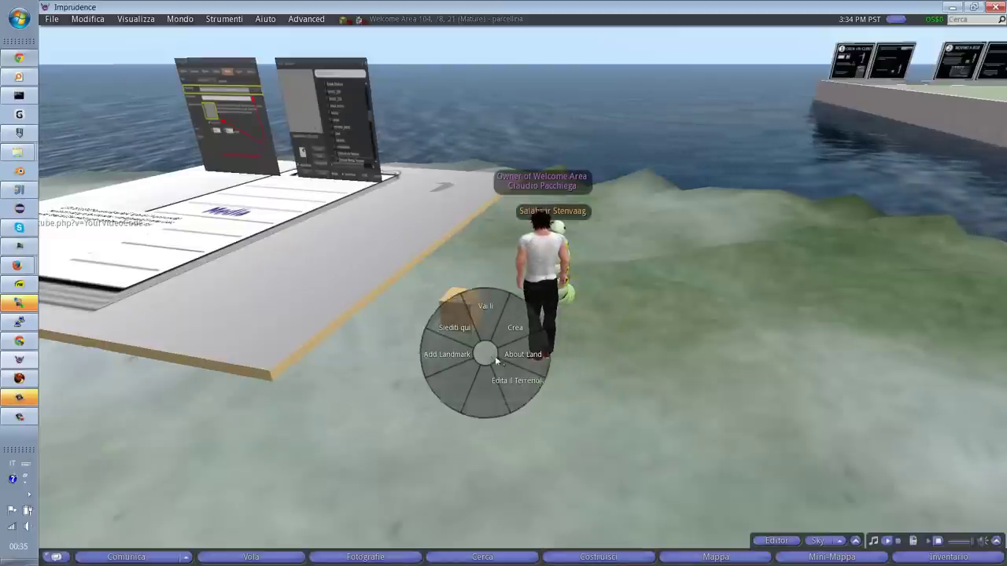
{"action": "left_click", "coordinate": [510, 378]}
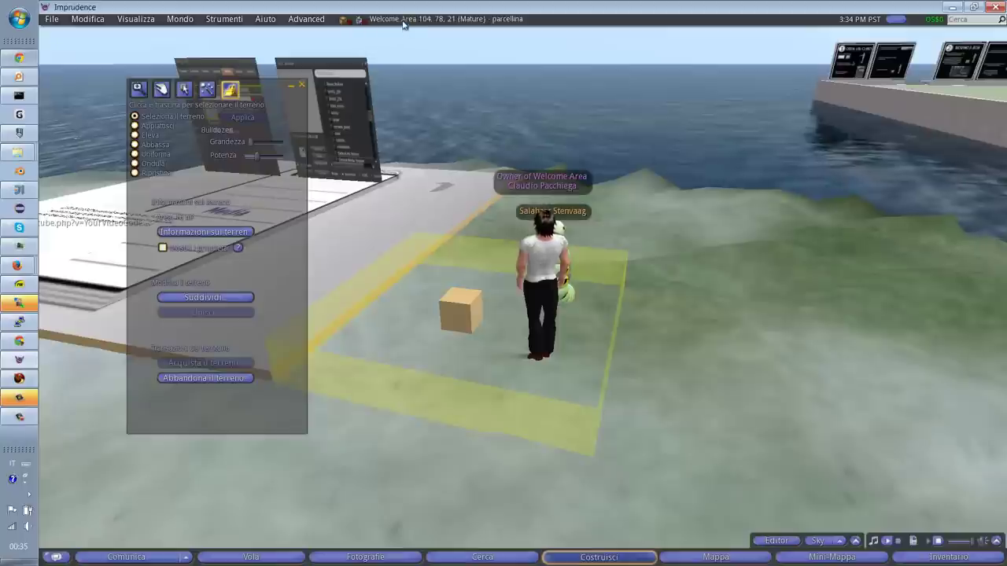
{"action": "left_click", "coordinate": [203, 230]}
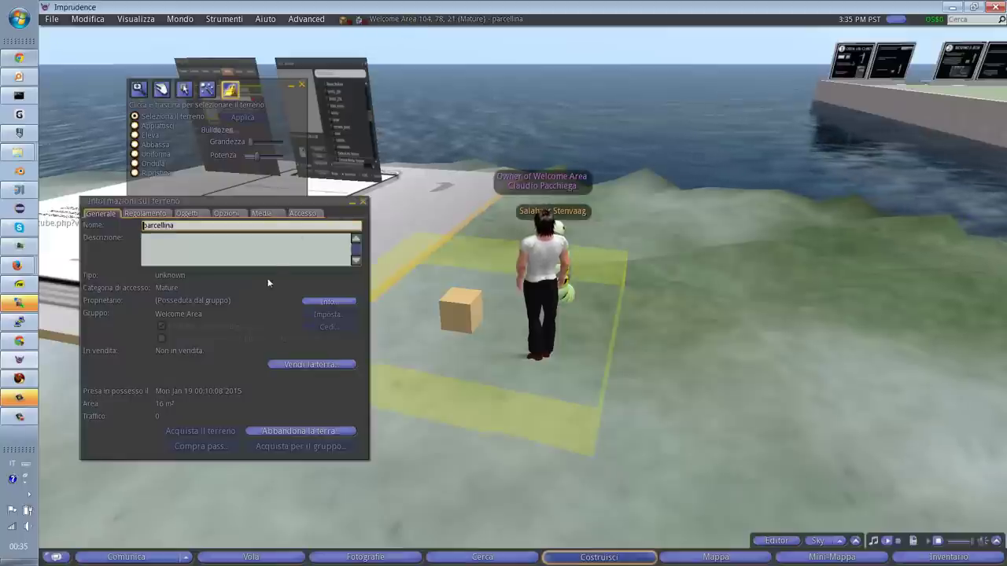
{"action": "left_click", "coordinate": [188, 213]}
{"action": "left_click", "coordinate": [335, 327]}
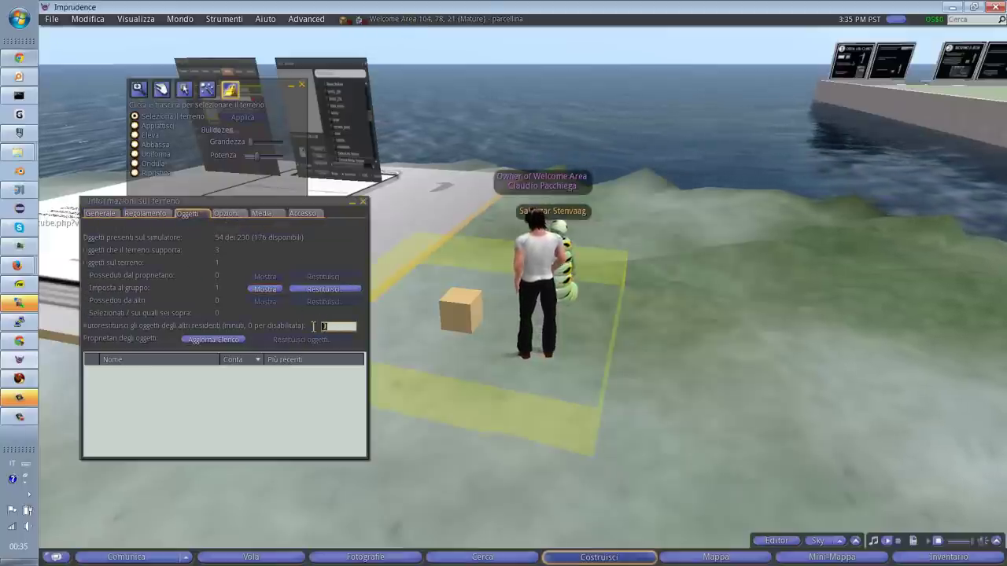
{"action": "type", "text": "1"}
{"action": "key", "text": "Tab"}
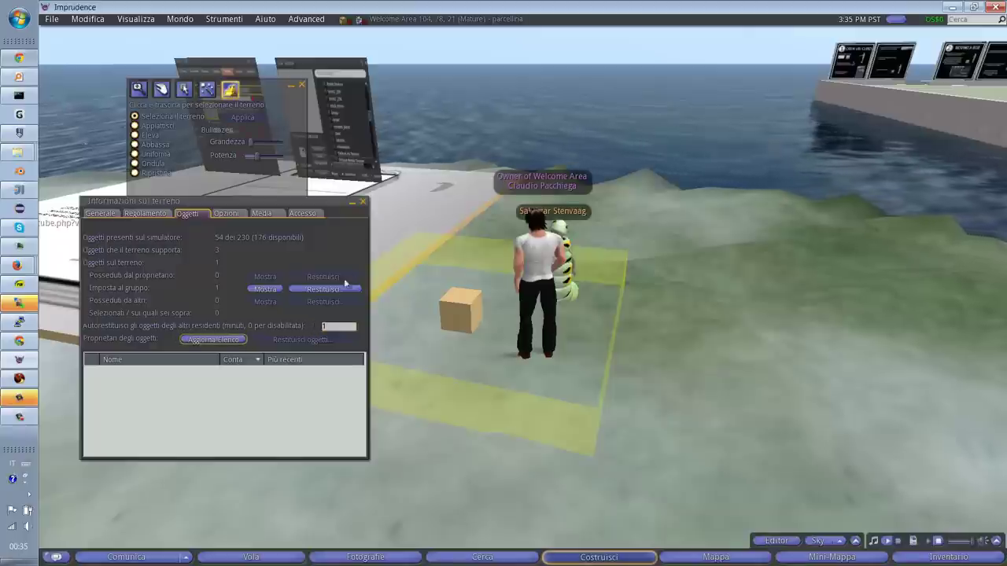
{"action": "left_click", "coordinate": [362, 204]}
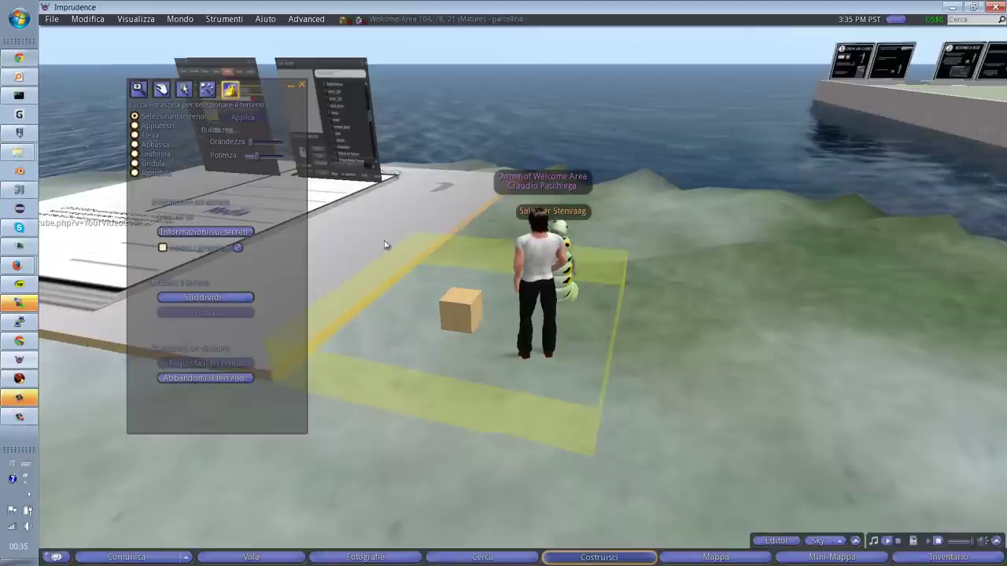
{"action": "left_click", "coordinate": [301, 84]}
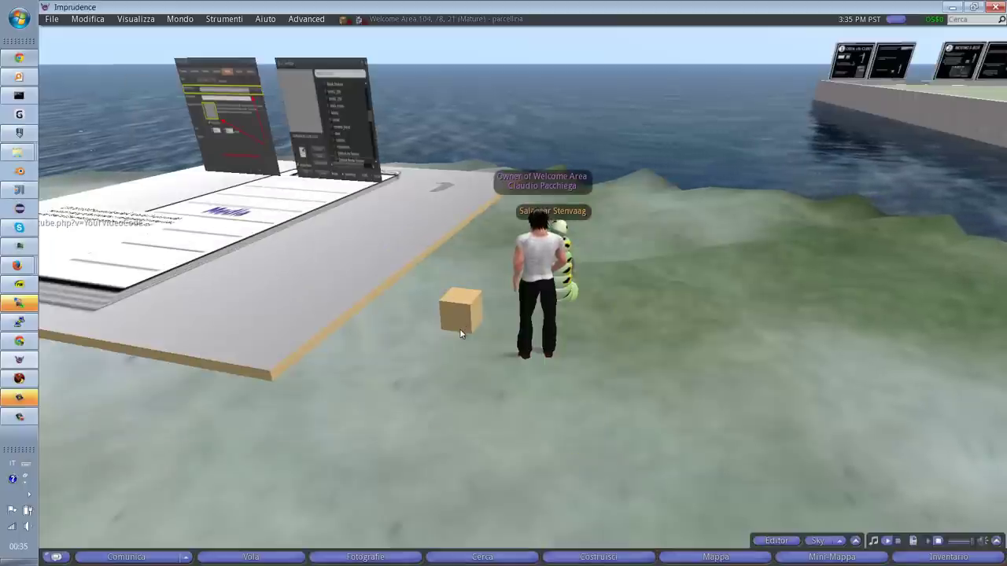
Step: Edit the existing box on parcellina, set its group to none, and close the object editor
{"action": "right_click", "coordinate": [456, 307]}
{"action": "left_click", "coordinate": [410, 325]}
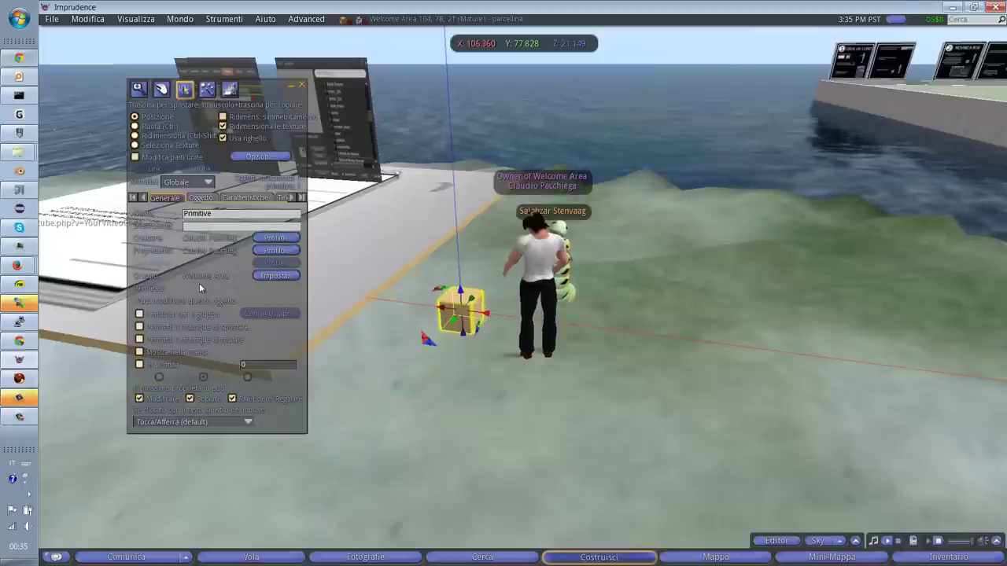
{"action": "left_click", "coordinate": [276, 275]}
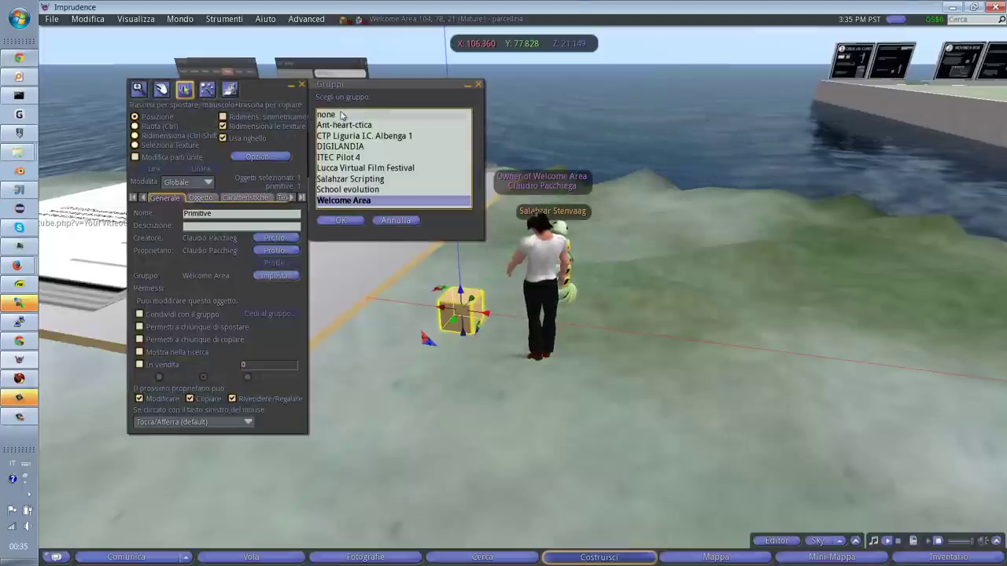
{"action": "left_click", "coordinate": [345, 115]}
{"action": "left_click", "coordinate": [330, 222]}
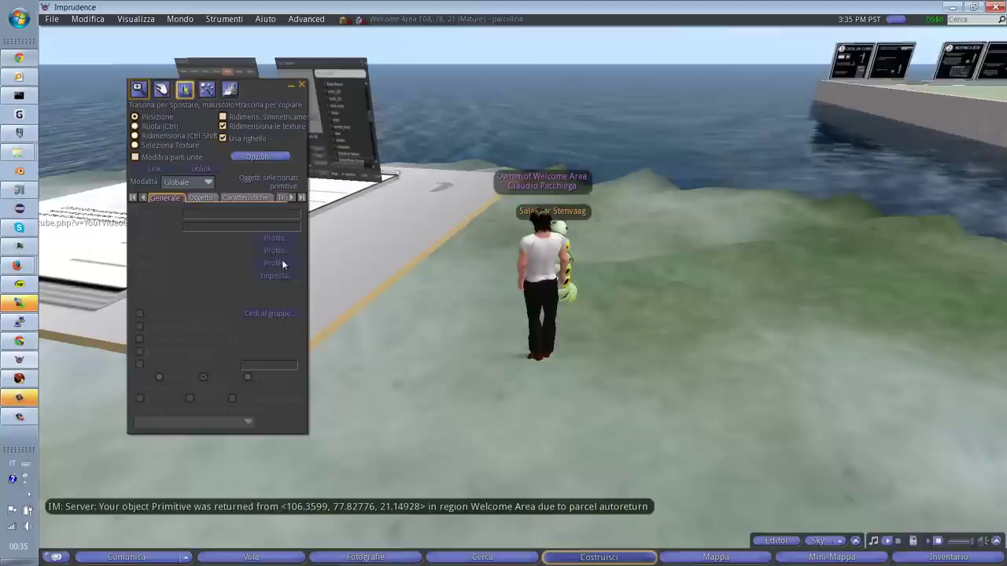
{"action": "left_click", "coordinate": [302, 87]}
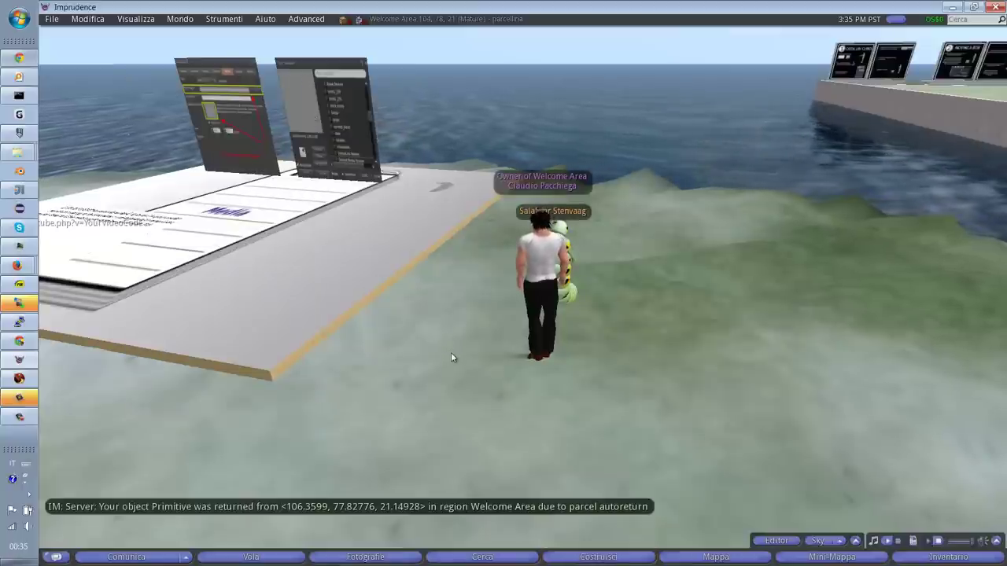
Step: Create a new box on parcellina, set its group to none, and close the object editor
{"action": "right_click", "coordinate": [444, 346]}
{"action": "left_click", "coordinate": [465, 316]}
{"action": "left_click", "coordinate": [435, 330]}
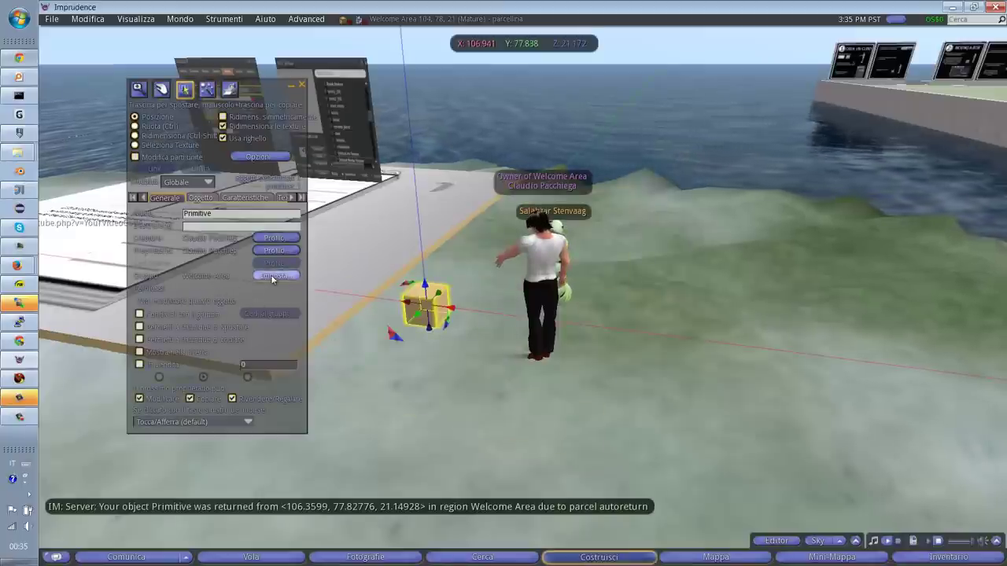
{"action": "left_click", "coordinate": [272, 275]}
{"action": "left_click", "coordinate": [326, 115]}
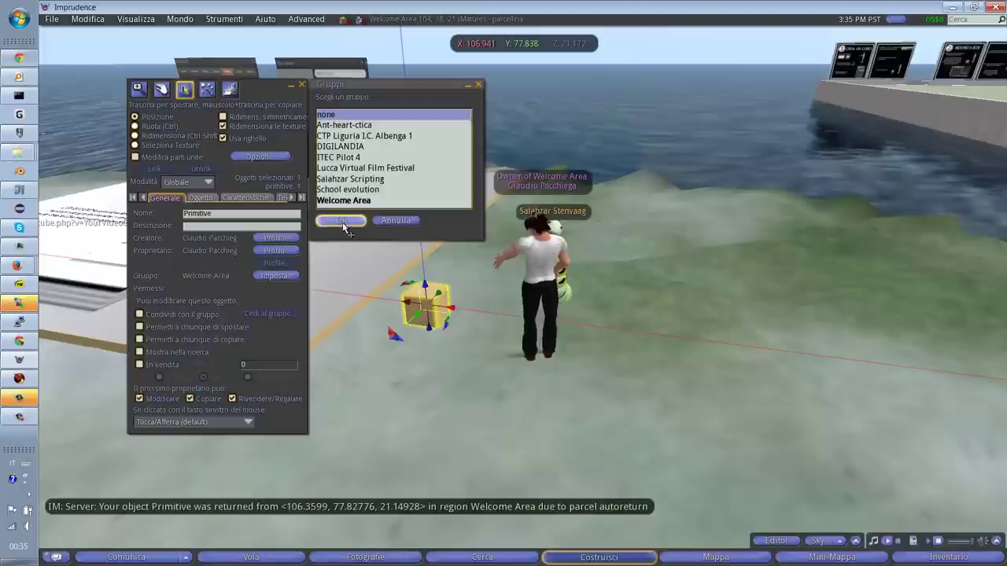
{"action": "left_click", "coordinate": [342, 221]}
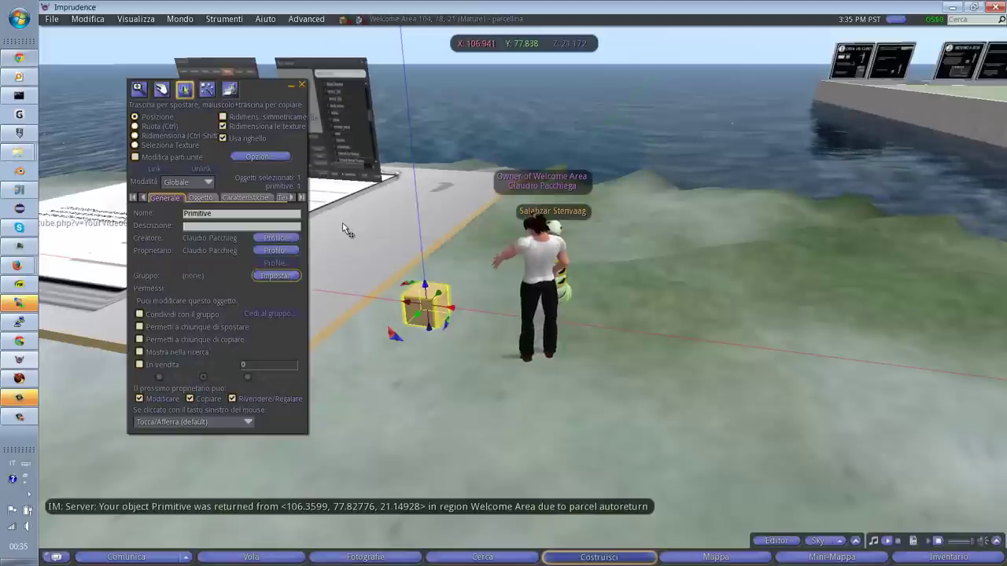
{"action": "left_click", "coordinate": [302, 85]}
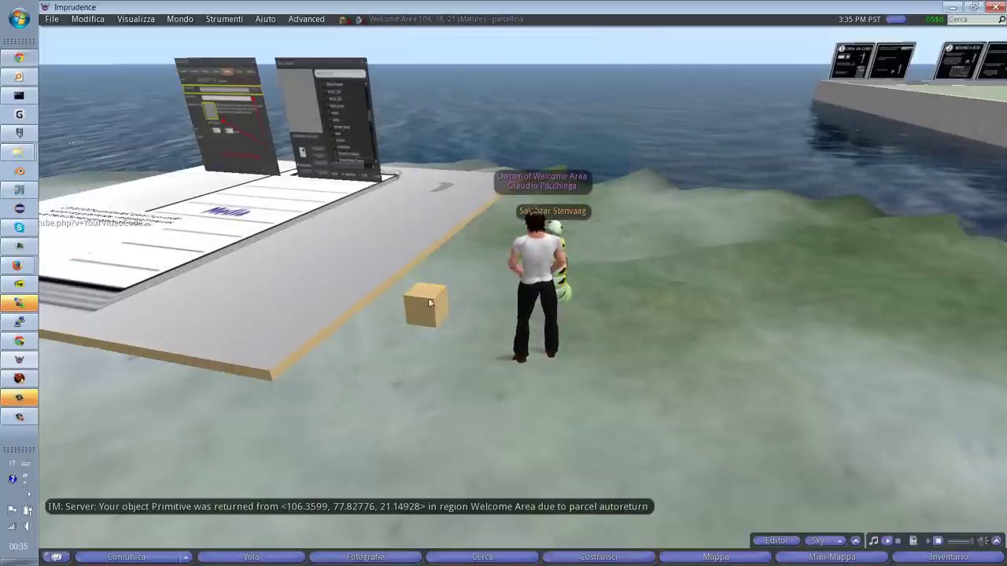
Step: Walk the avatar up to the new box and open its general properties to check its group
{"action": "key", "text": "Left"}
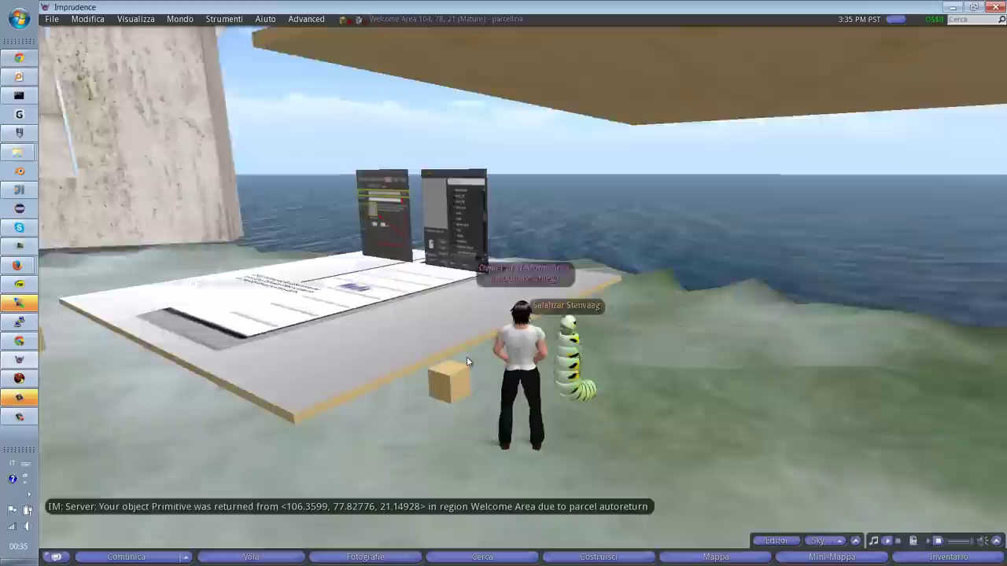
{"action": "key", "text": "Up"}
{"action": "key", "text": "Right"}
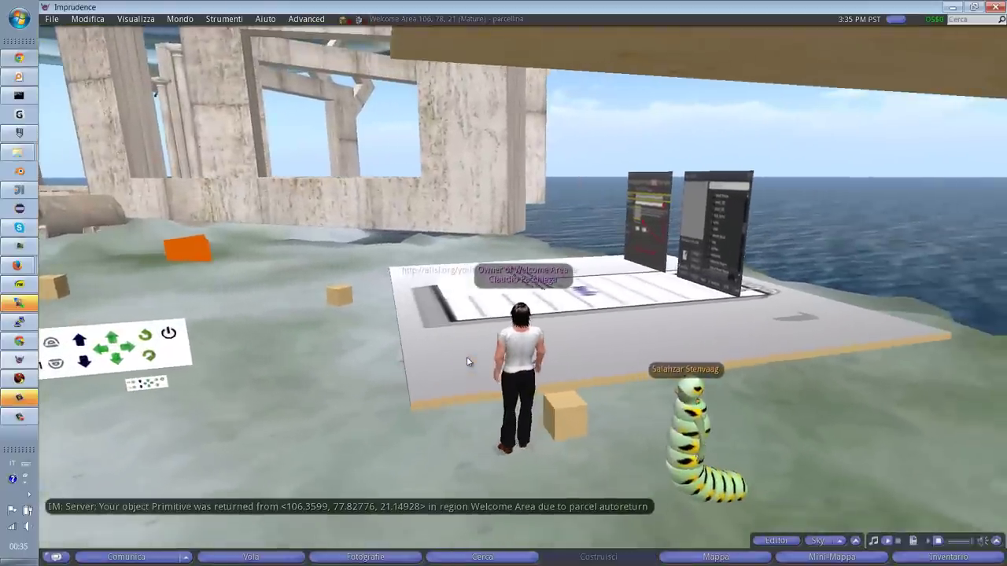
{"action": "right_click", "coordinate": [559, 406]}
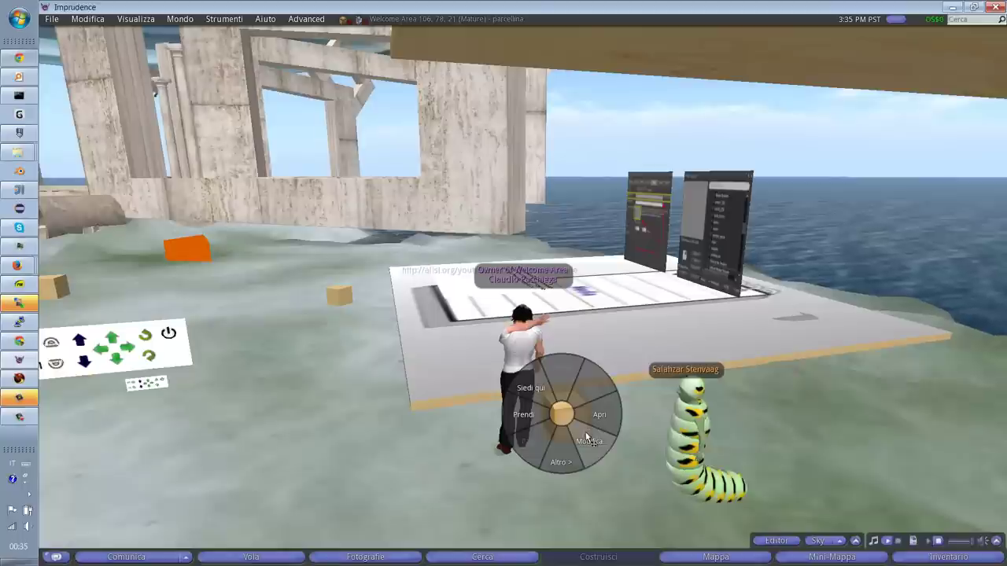
{"action": "left_click", "coordinate": [527, 411]}
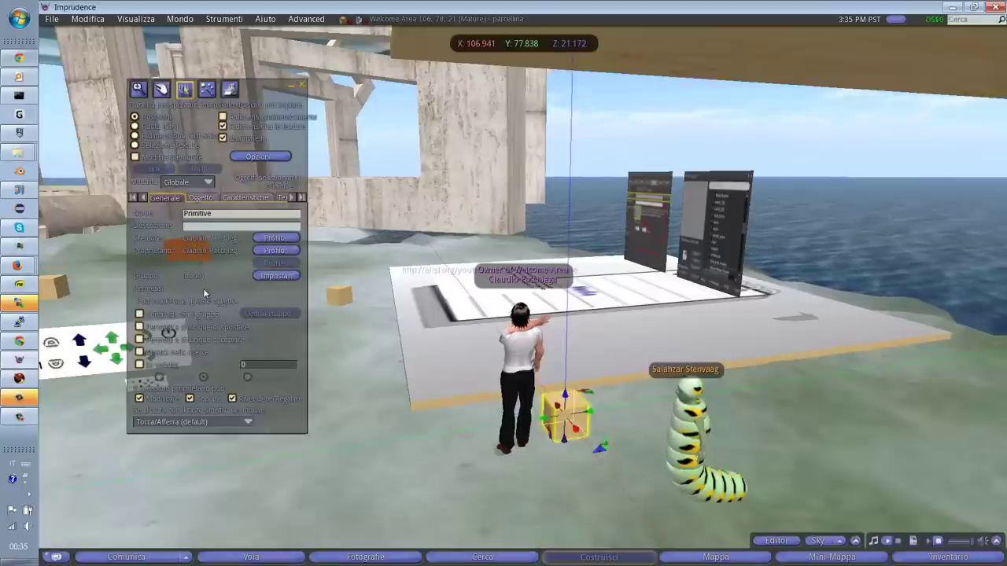
Step: Close the object editor, switch to Firestorm, create another box on parcellina beside the existing one, and close its editor
{"action": "left_click", "coordinate": [302, 84]}
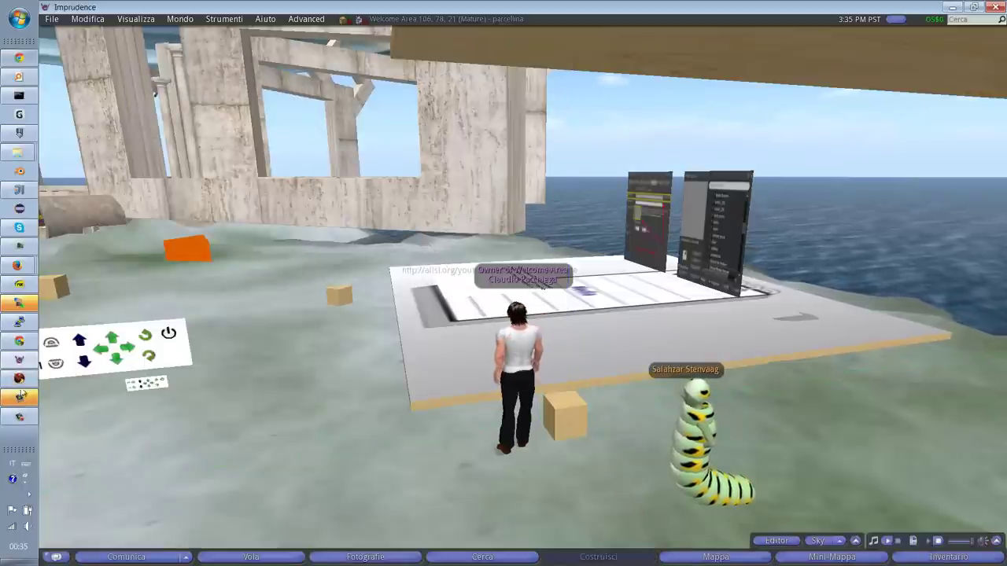
{"action": "mouse_move", "coordinate": [19, 380]}
{"action": "left_click", "coordinate": [19, 379]}
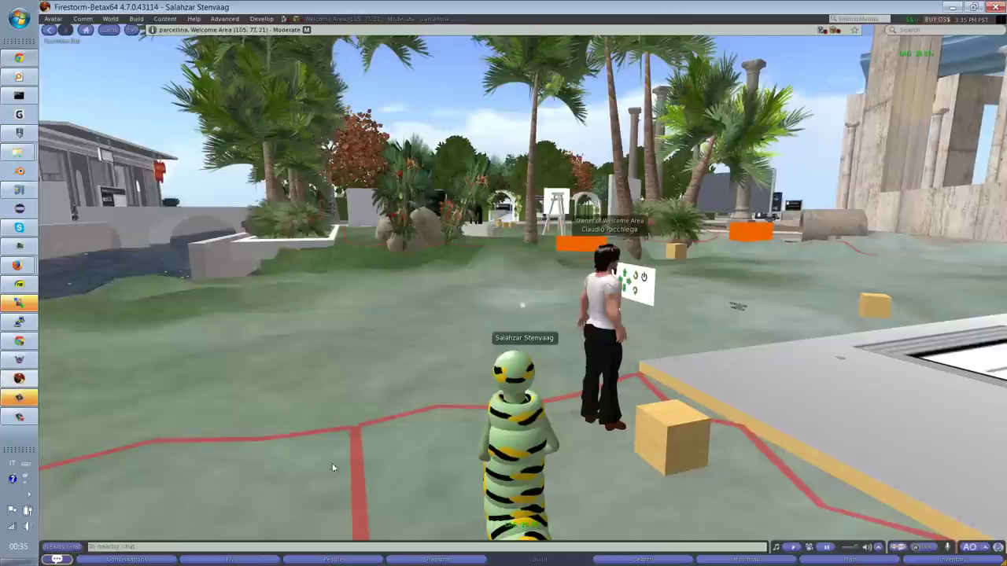
{"action": "right_click", "coordinate": [590, 493]}
{"action": "left_click", "coordinate": [568, 489]}
{"action": "left_click", "coordinate": [568, 489]}
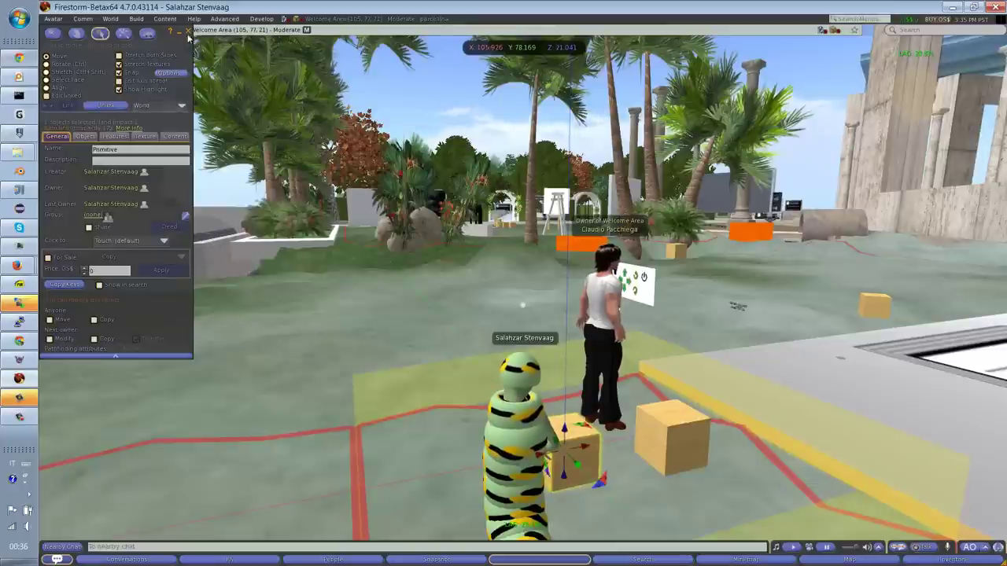
{"action": "left_click", "coordinate": [188, 30]}
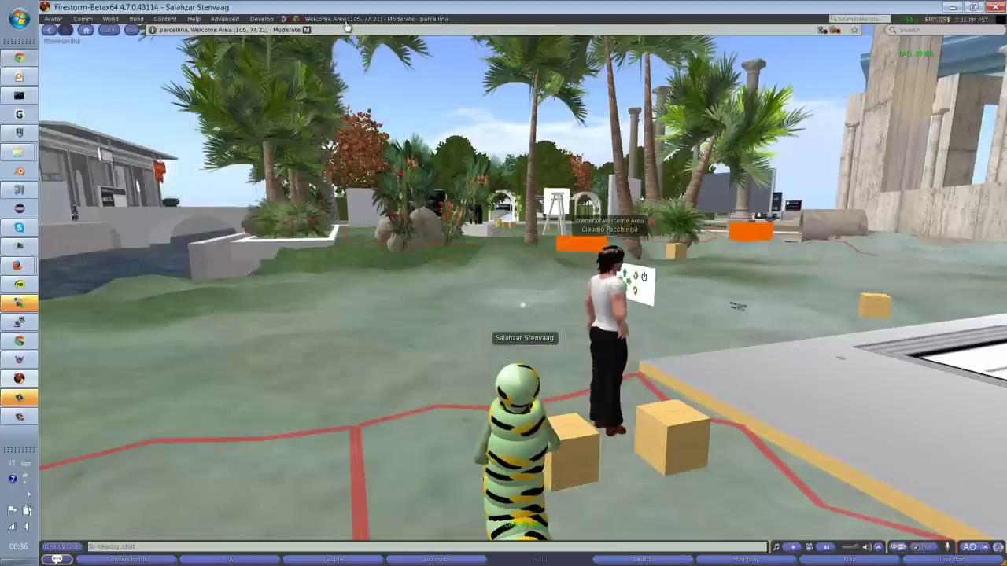
Step: Check parcellina's object counts and auto-return setting in the land information, first in Firestorm and again after switching to Imprudence
{"action": "left_click", "coordinate": [347, 22]}
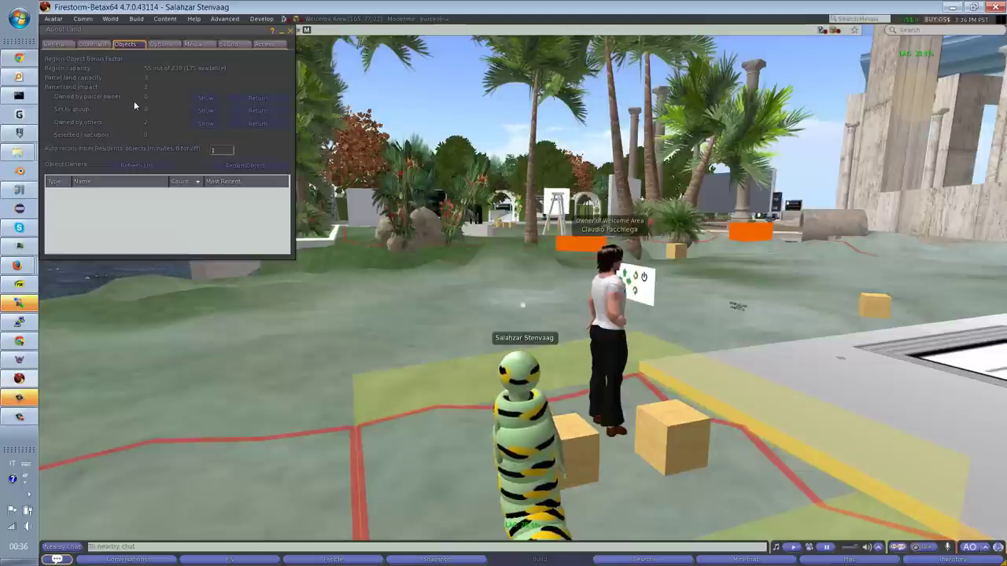
{"action": "left_click", "coordinate": [290, 32]}
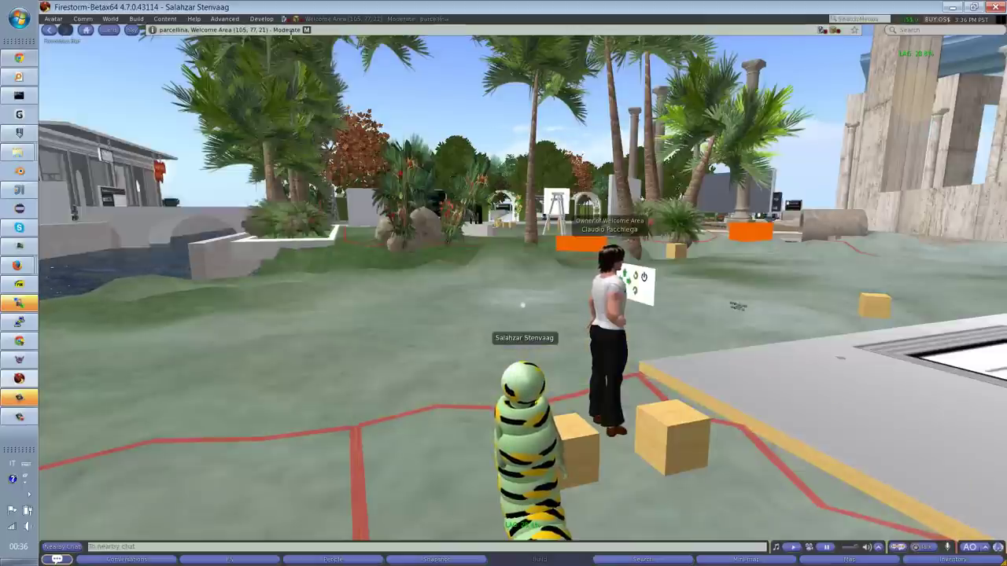
{"action": "left_click", "coordinate": [19, 360]}
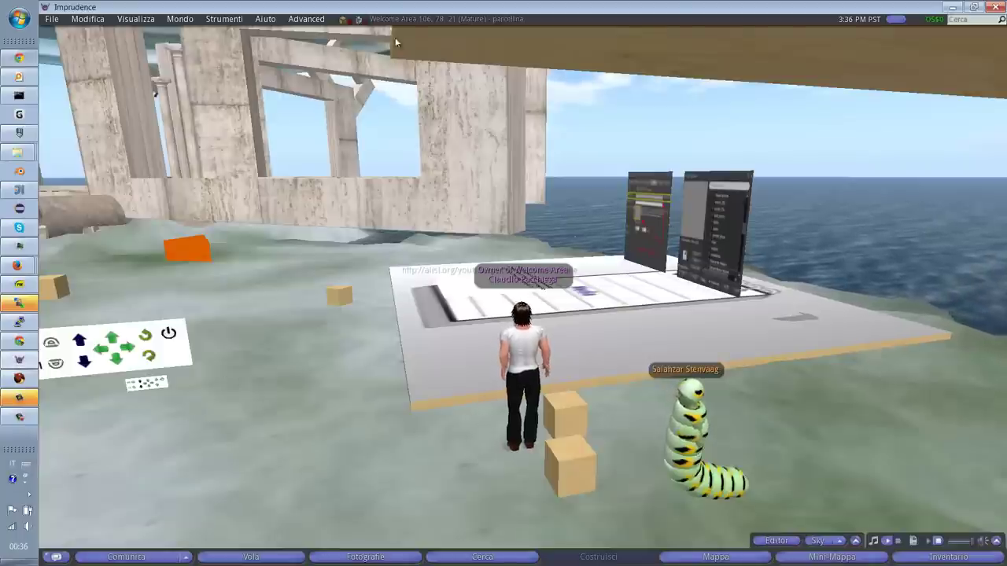
{"action": "left_click", "coordinate": [472, 19]}
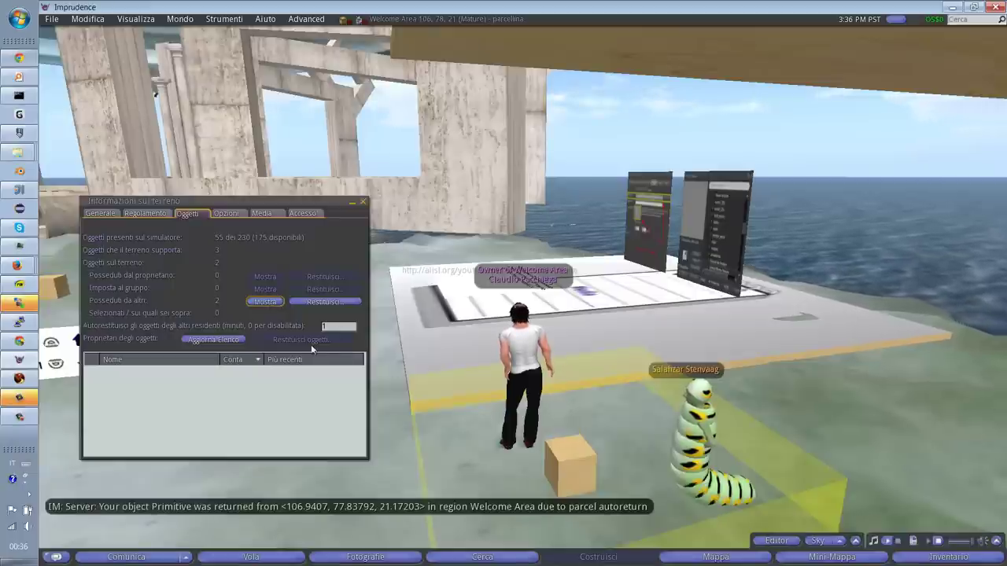
{"action": "left_click", "coordinate": [363, 202]}
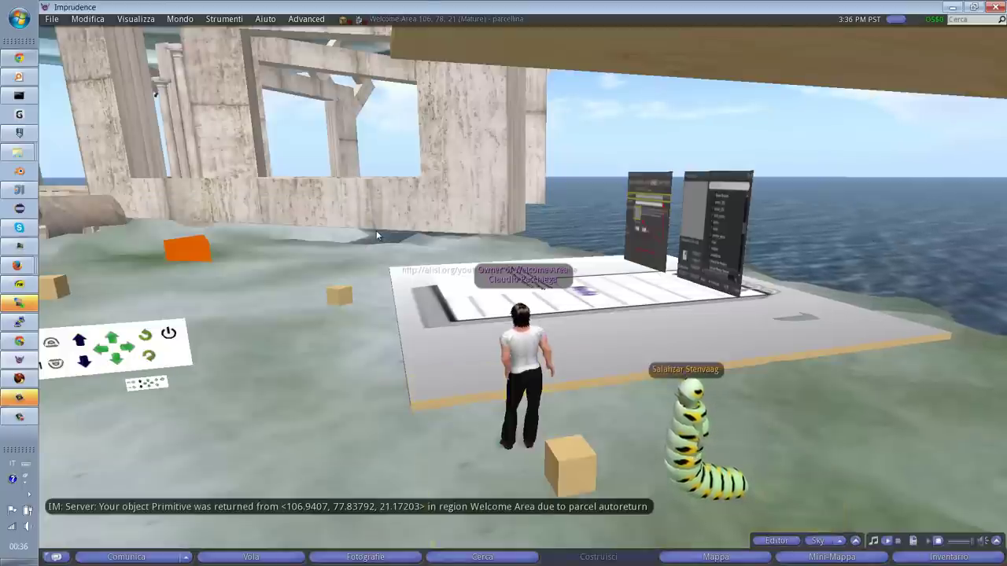
Step: Turn the avatar toward the remaining box, inspect its owner and group in the object editor, and close the editor
{"action": "key", "text": "Right"}
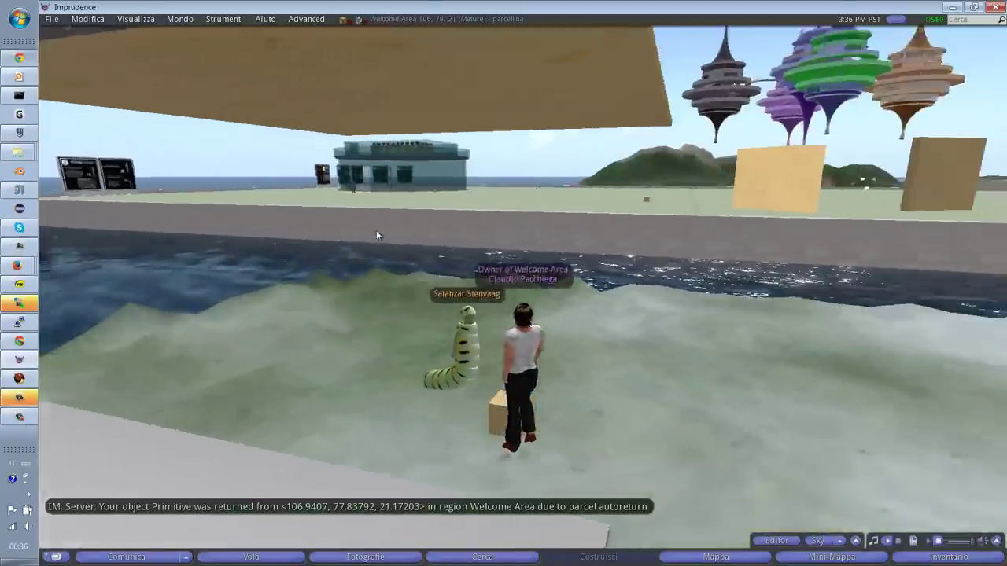
{"action": "key", "text": "Left"}
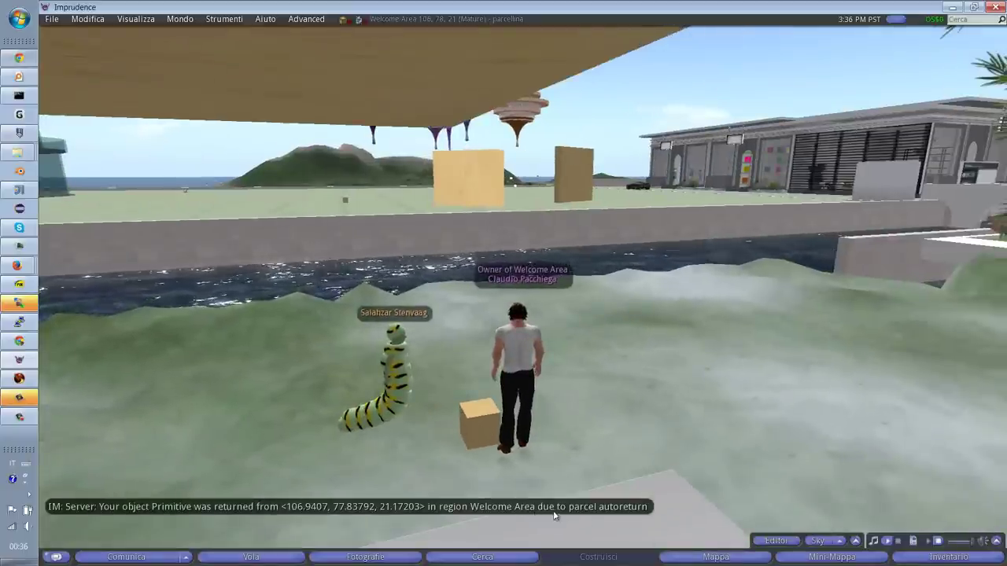
{"action": "right_click", "coordinate": [479, 418]}
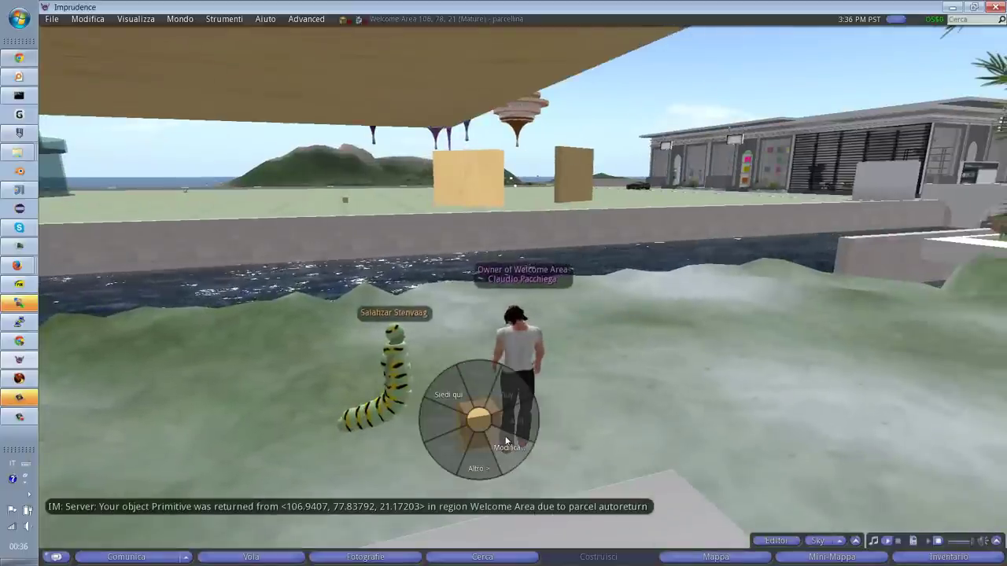
{"action": "left_click", "coordinate": [507, 445]}
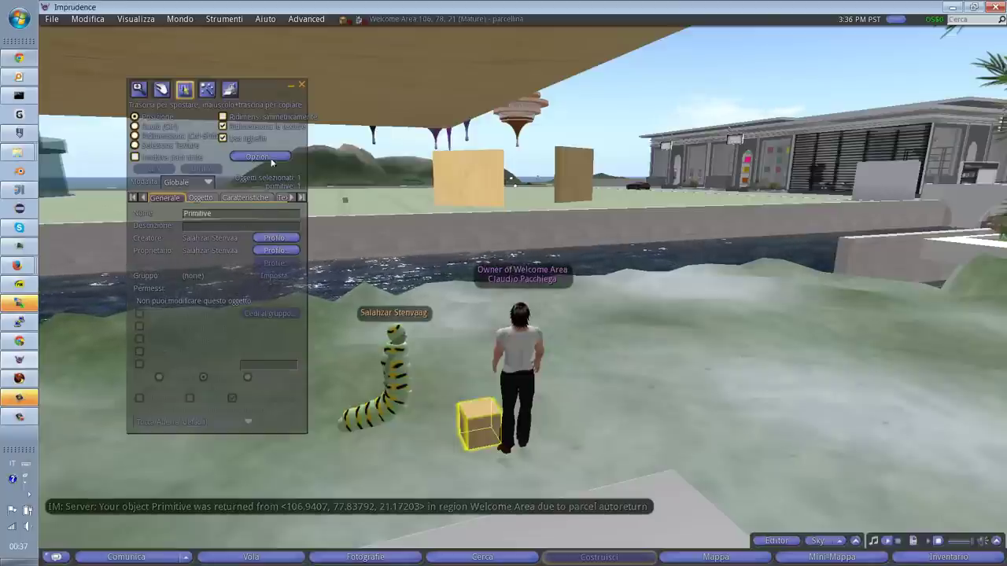
{"action": "key", "text": "Escape"}
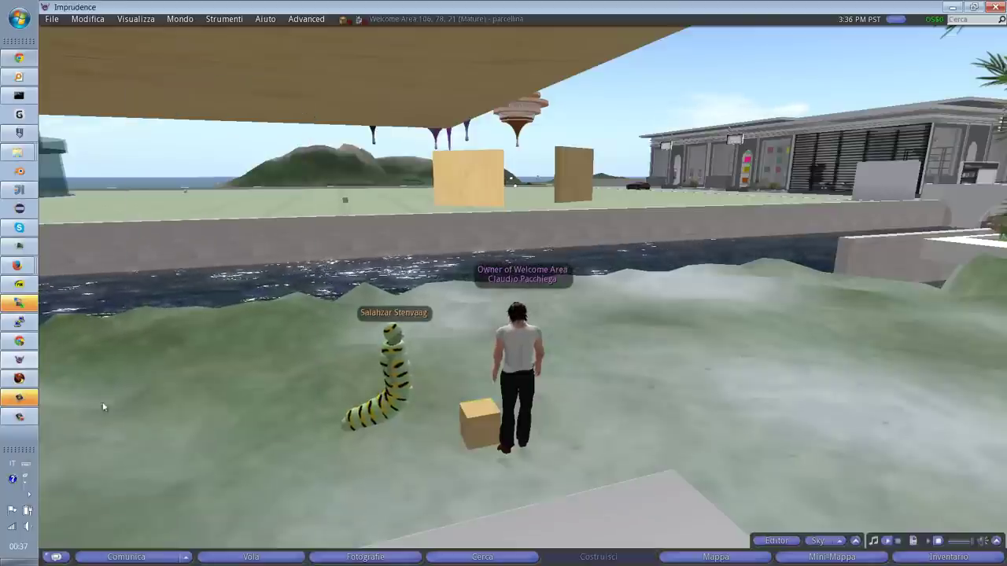
Step: Switch to Firestorm and move the avatar around the remaining box on parcellina to watch for its auto-return
{"action": "left_click", "coordinate": [19, 379]}
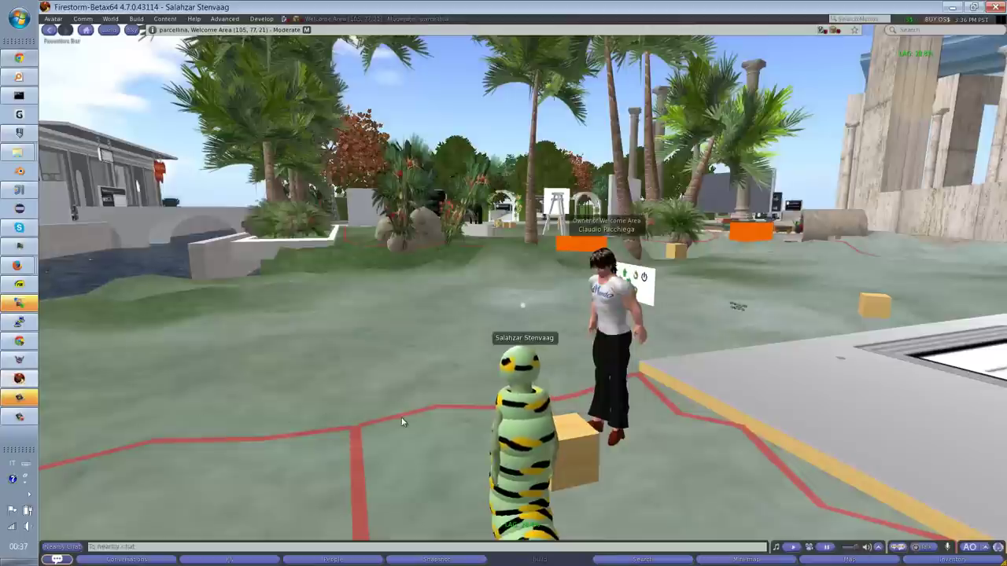
{"action": "key", "text": "Left"}
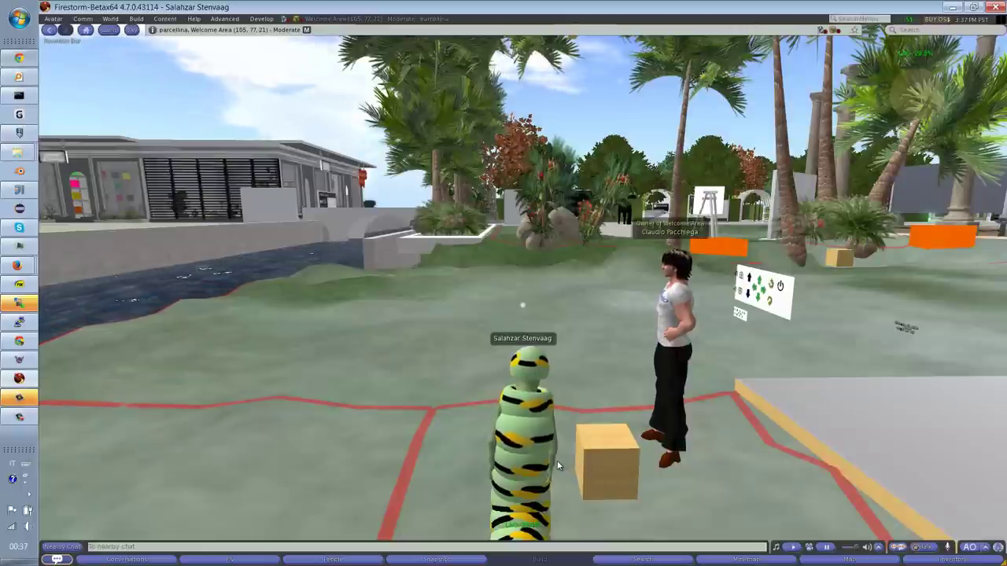
{"action": "key", "text": "Right"}
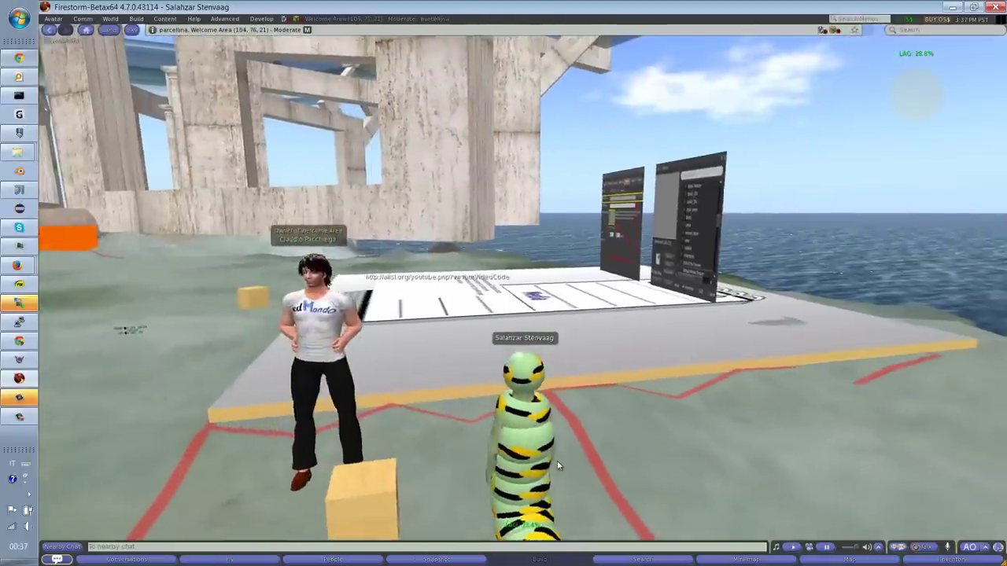
{"action": "key", "text": "Left"}
{"action": "key", "text": "Left"}
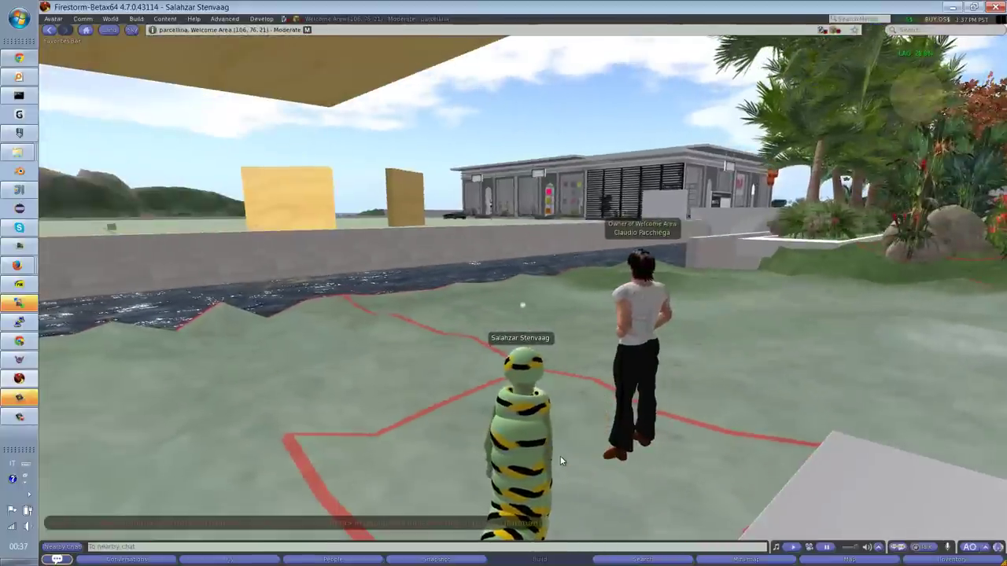
Step: Open the caterpillar avatar's own profile, review its group memberships, and close the profile
{"action": "right_click", "coordinate": [455, 464]}
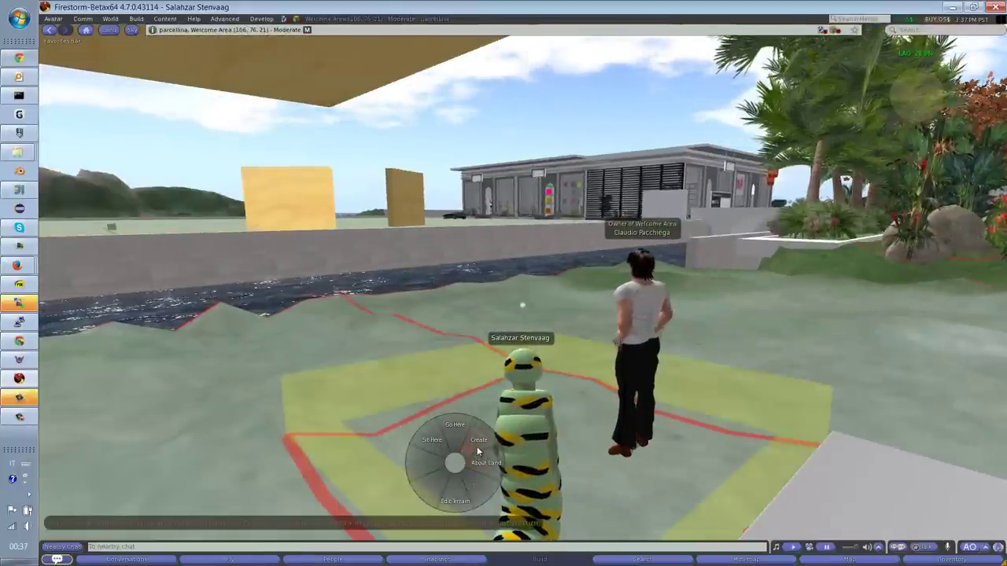
{"action": "right_click", "coordinate": [519, 407]}
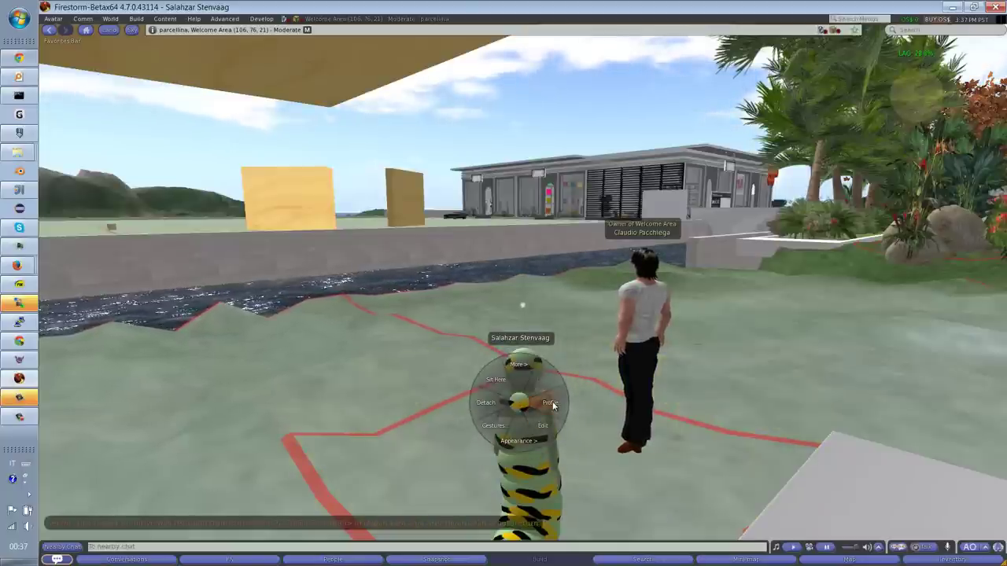
{"action": "left_click", "coordinate": [549, 404]}
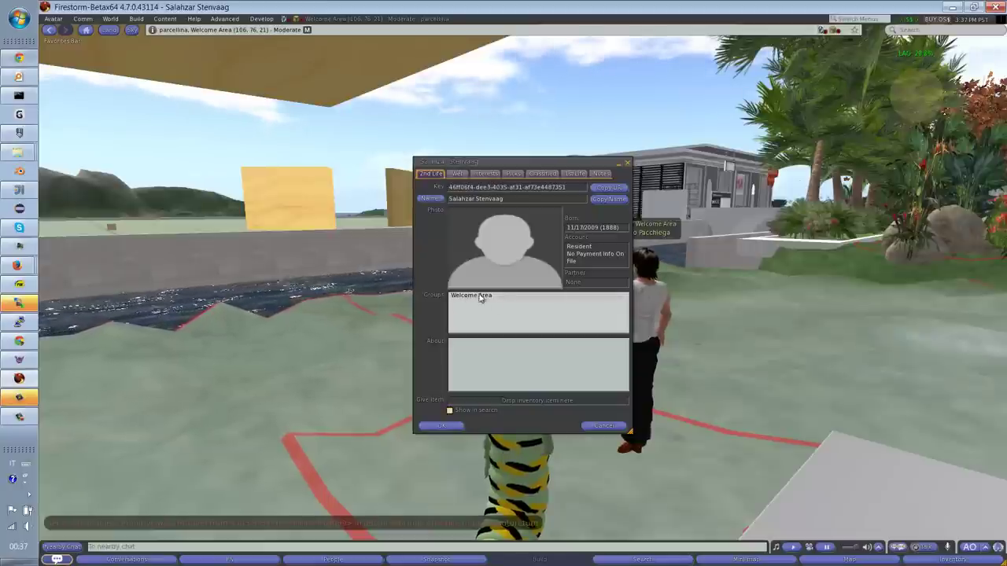
{"action": "left_click_drag", "start_coordinate": [598, 163], "coordinate": [346, 158]}
{"action": "left_click", "coordinate": [375, 160]}
Step: Create a new box on parcellina and set its group to Welcome Area
{"action": "right_click", "coordinate": [445, 446]}
{"action": "left_click", "coordinate": [465, 432]}
{"action": "left_click", "coordinate": [465, 432]}
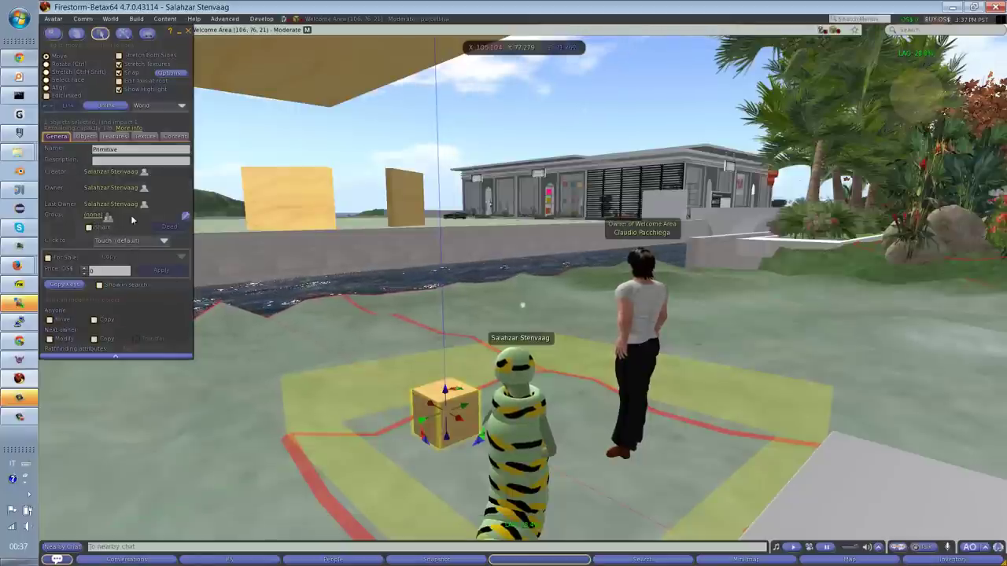
{"action": "left_click", "coordinate": [185, 216]}
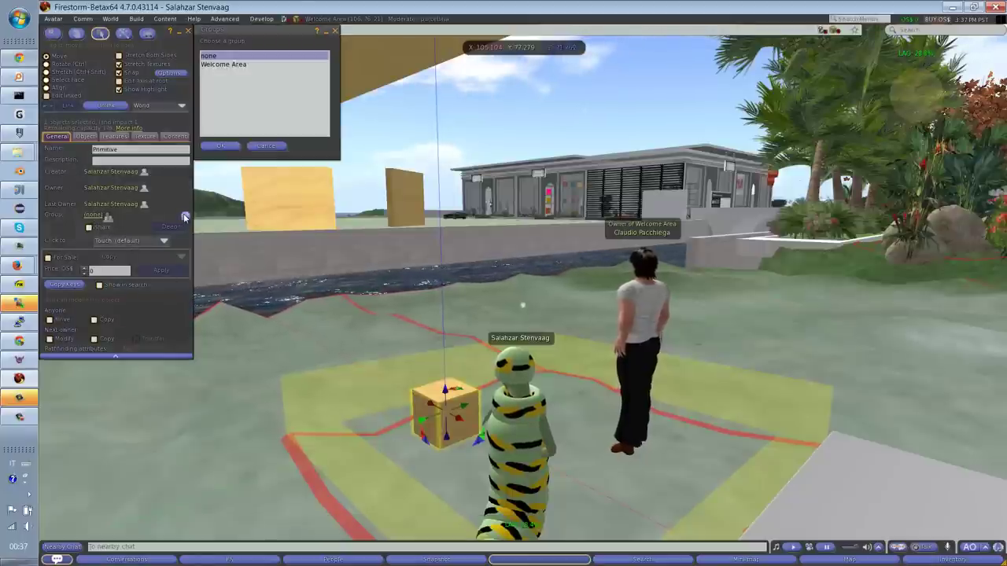
{"action": "left_click", "coordinate": [236, 64]}
{"action": "left_click", "coordinate": [223, 146]}
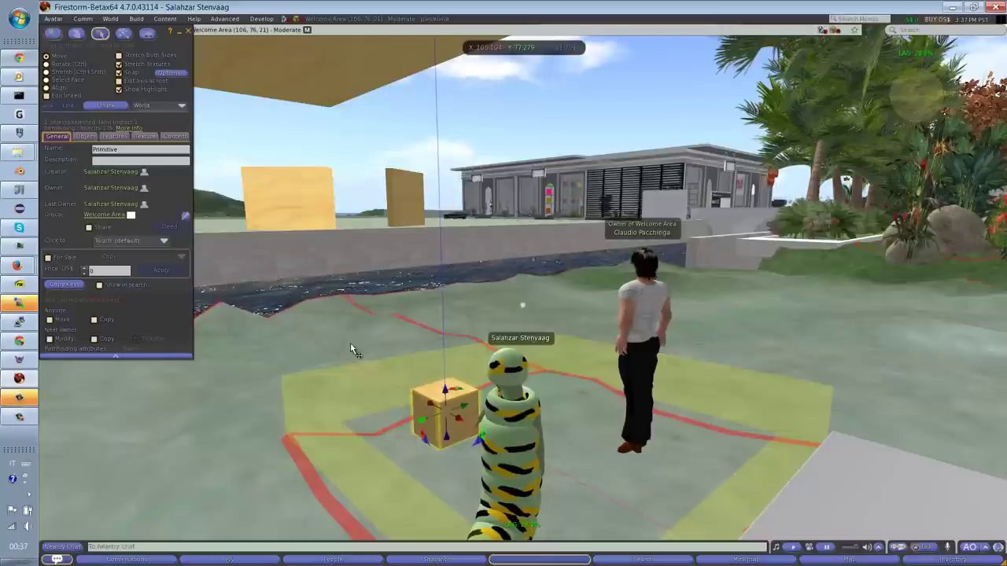
{"action": "left_click", "coordinate": [403, 323]}
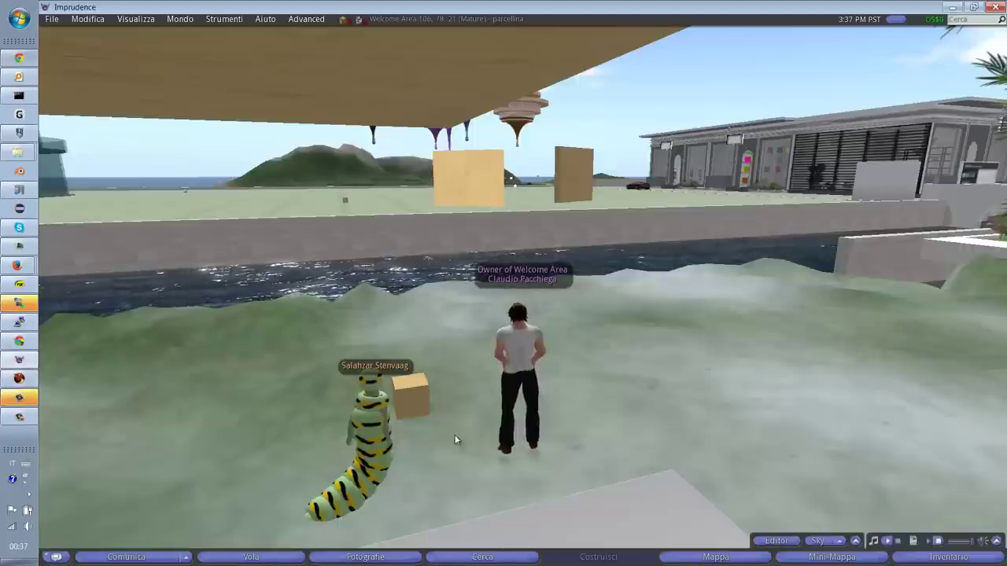
Step: In Imprudence, create a box beside the other one, confirm Welcome Area as its group, and close the object editor
{"action": "right_click", "coordinate": [470, 438]}
{"action": "left_click", "coordinate": [498, 412]}
{"action": "left_click", "coordinate": [462, 437]}
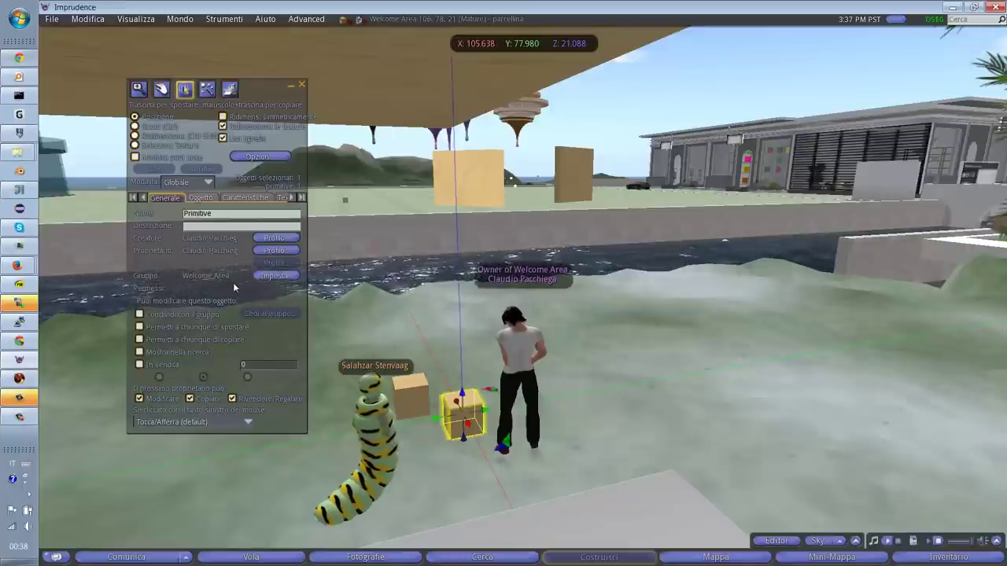
{"action": "left_click", "coordinate": [275, 275]}
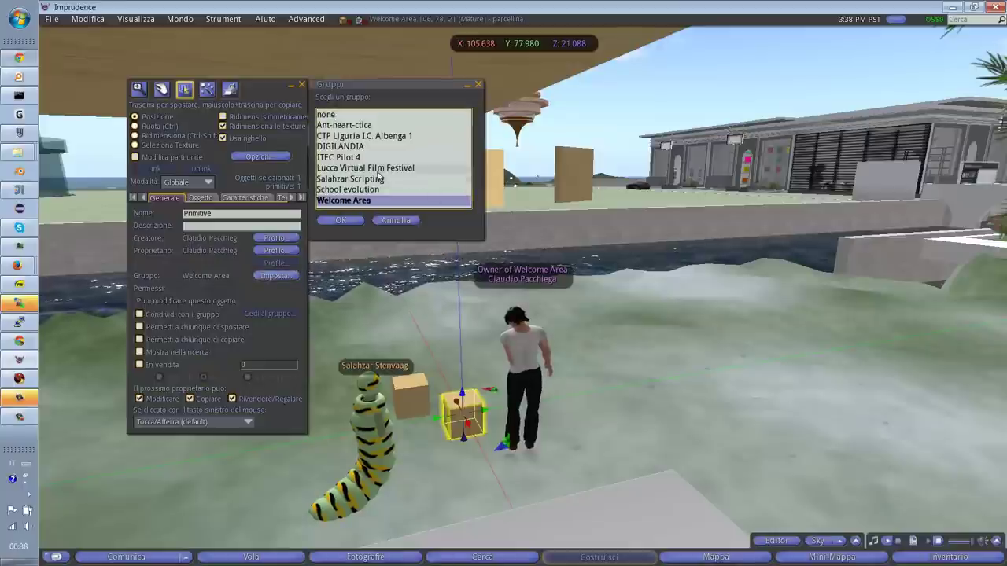
{"action": "left_click", "coordinate": [340, 221]}
{"action": "left_click", "coordinate": [301, 84]}
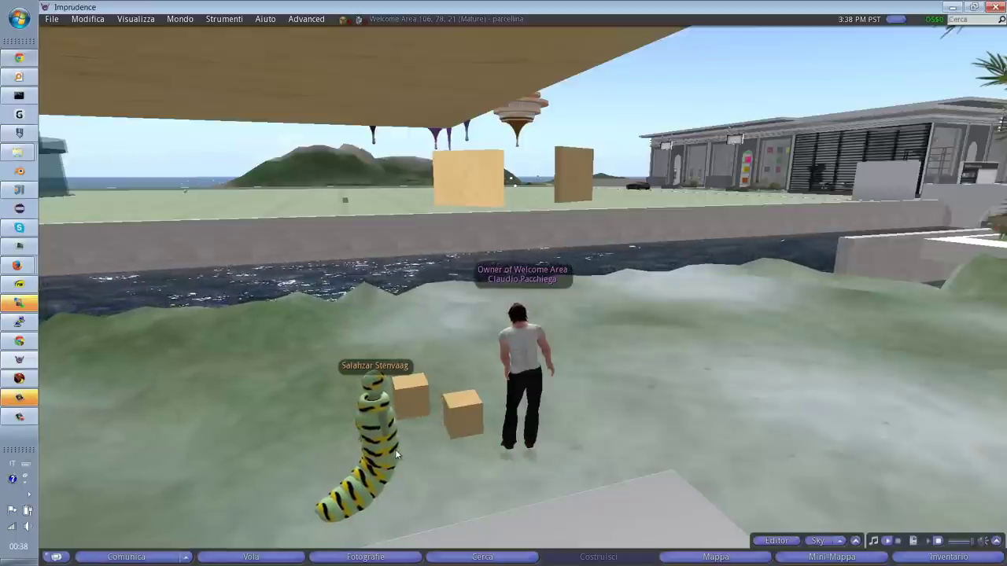
Step: Walk the avatar around the two Welcome Area boxes on parcellina to view them from several sides
{"action": "key", "text": "Right"}
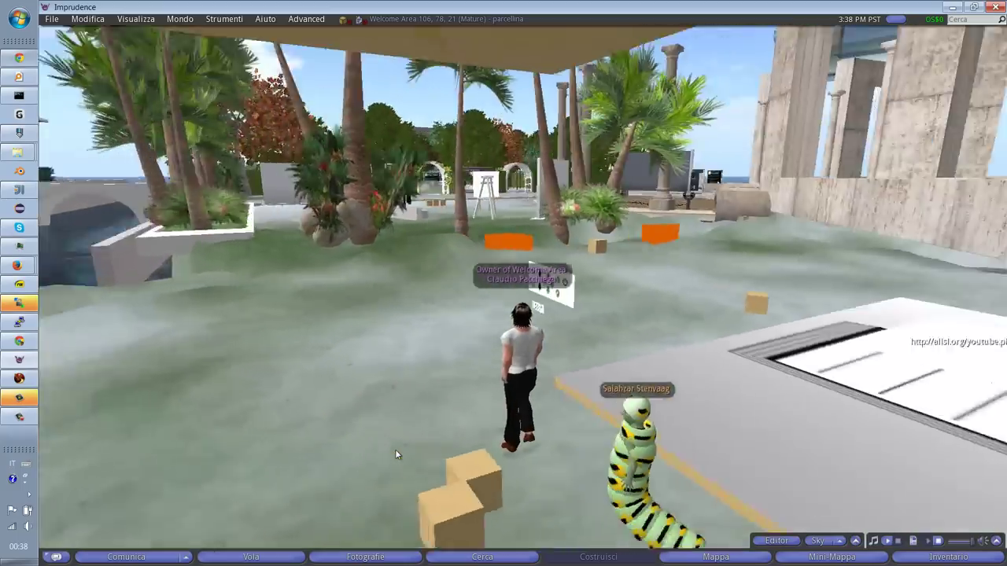
{"action": "key", "text": "Right"}
{"action": "key", "text": "Up"}
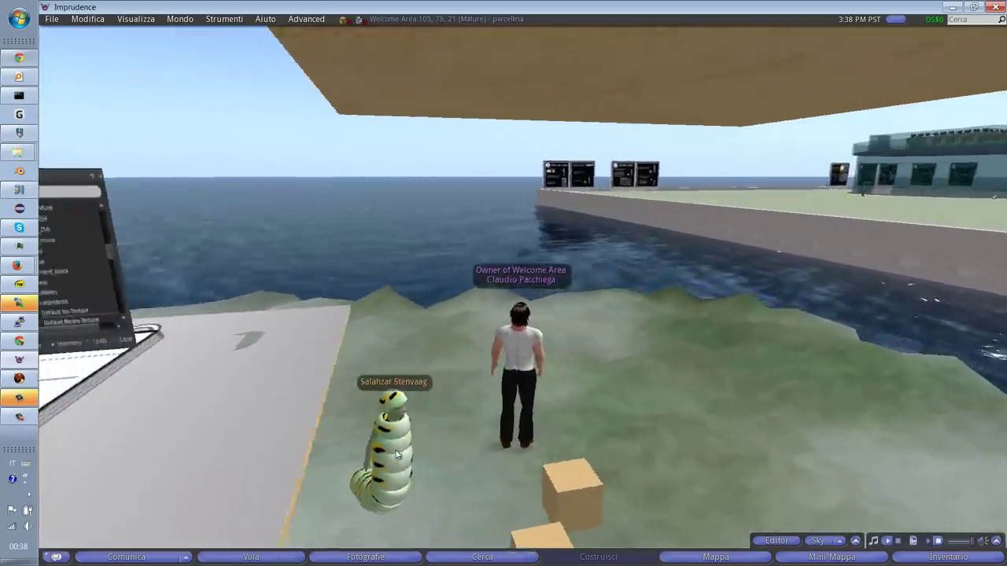
{"action": "key", "text": "Left"}
{"action": "key", "text": "Left"}
{"action": "key", "text": "Up"}
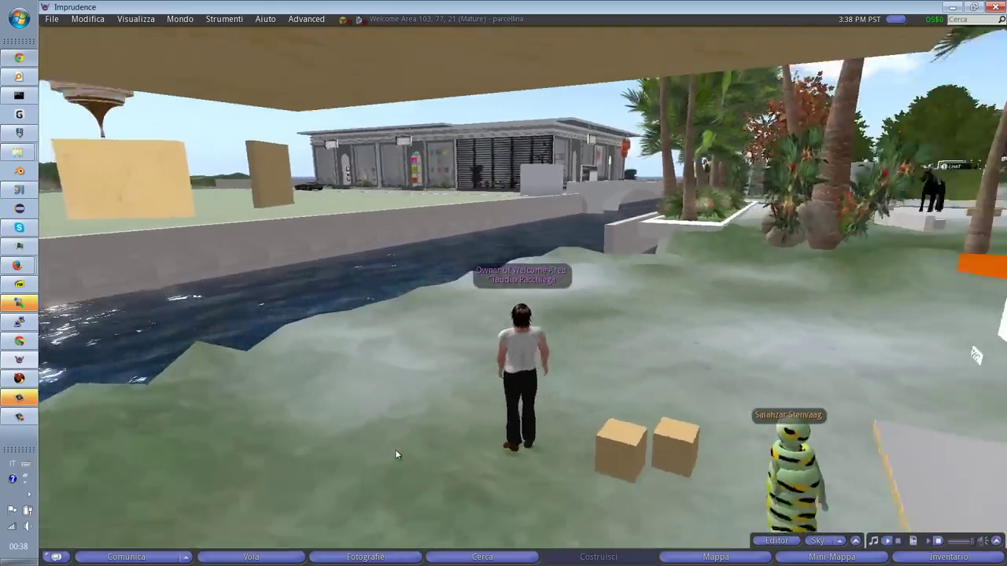
{"action": "key", "text": "Right"}
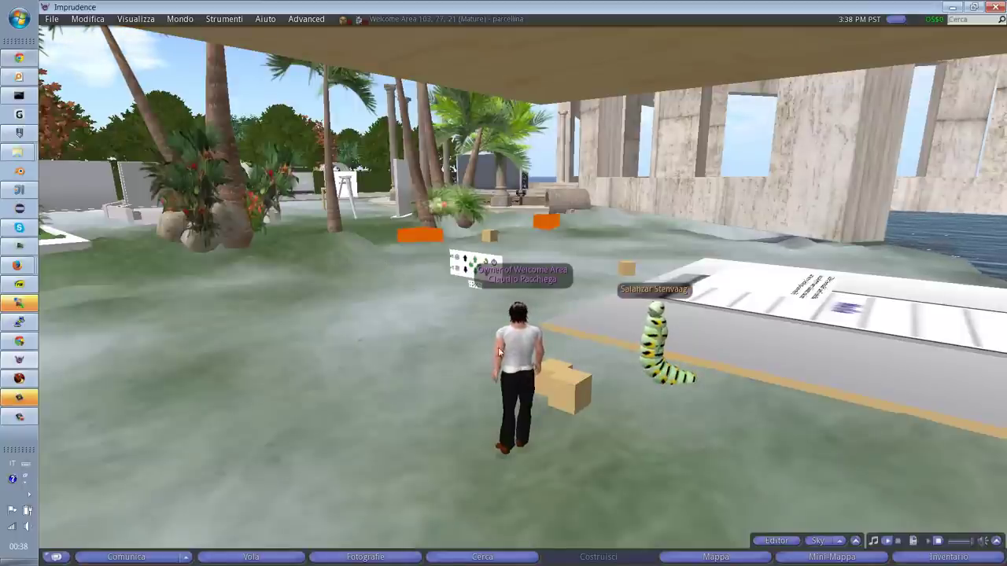
Step: Start a new group from the avatar's group list, name it GruppoTestSalahzar, and enable open enrollment (Iscrizione libera)
{"action": "right_click", "coordinate": [523, 344]}
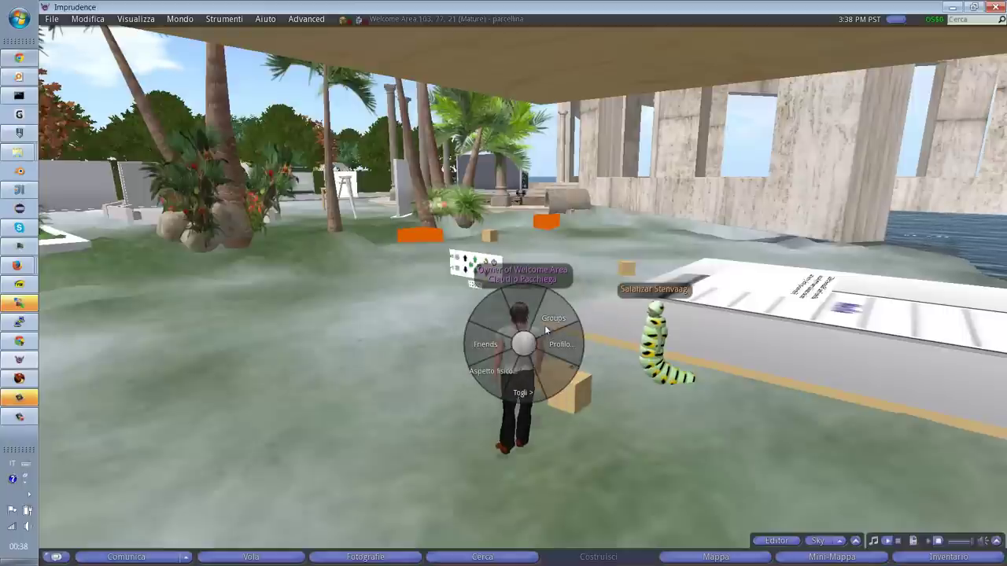
{"action": "left_click", "coordinate": [554, 319]}
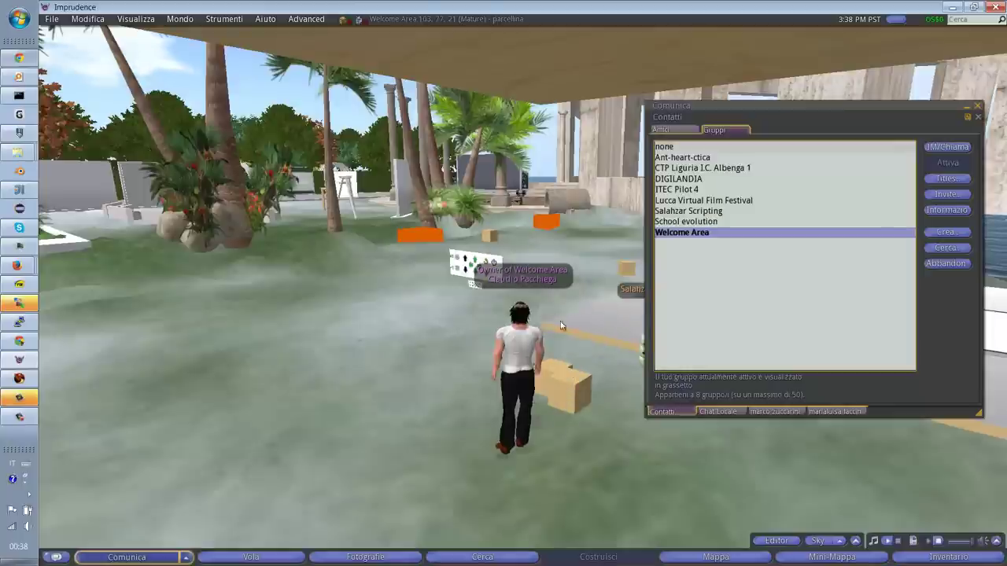
{"action": "left_click", "coordinate": [948, 233]}
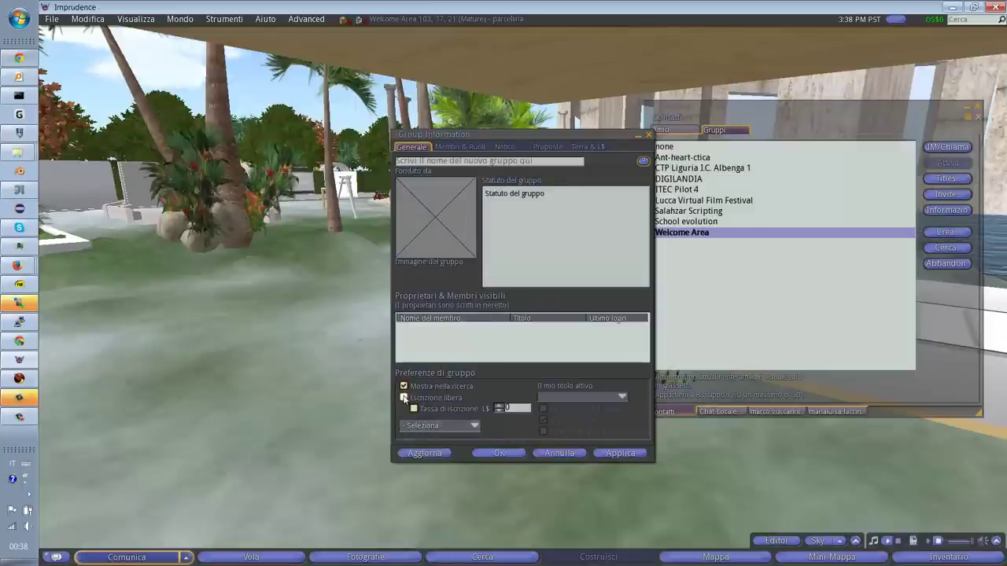
{"action": "left_click", "coordinate": [447, 162]}
{"action": "type", "text": "GruppoTest"}
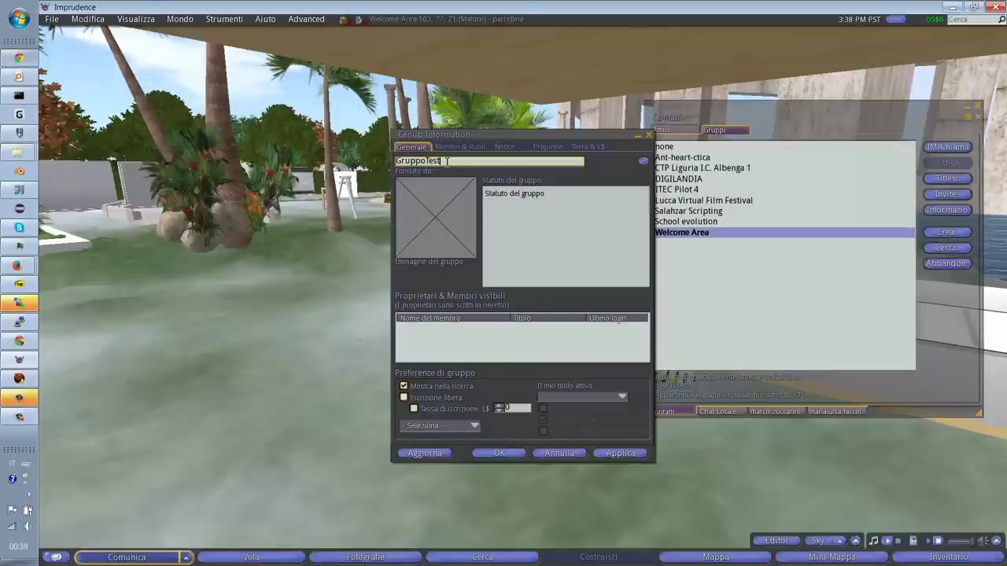
{"action": "type", "text": "ar"}
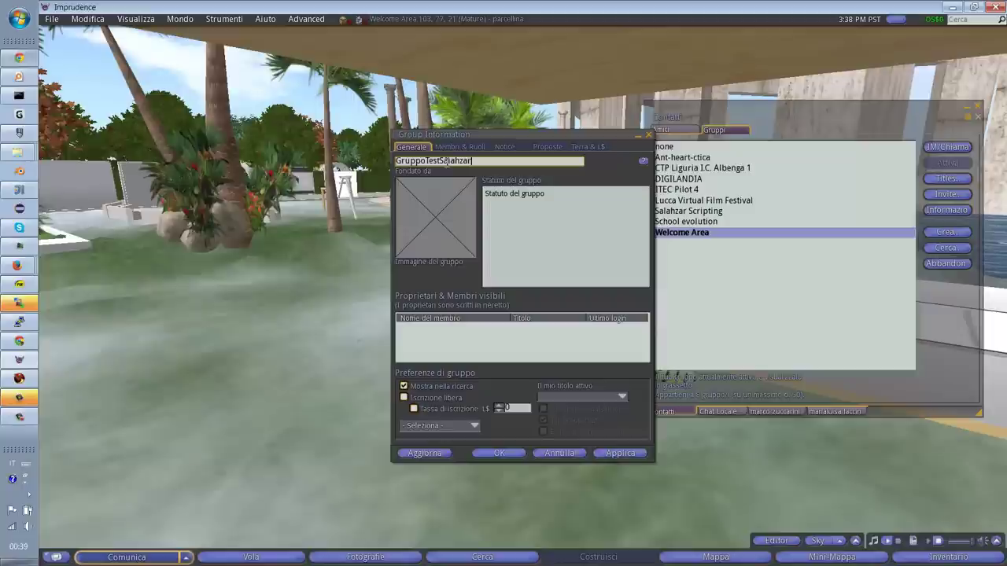
{"action": "left_click", "coordinate": [403, 398]}
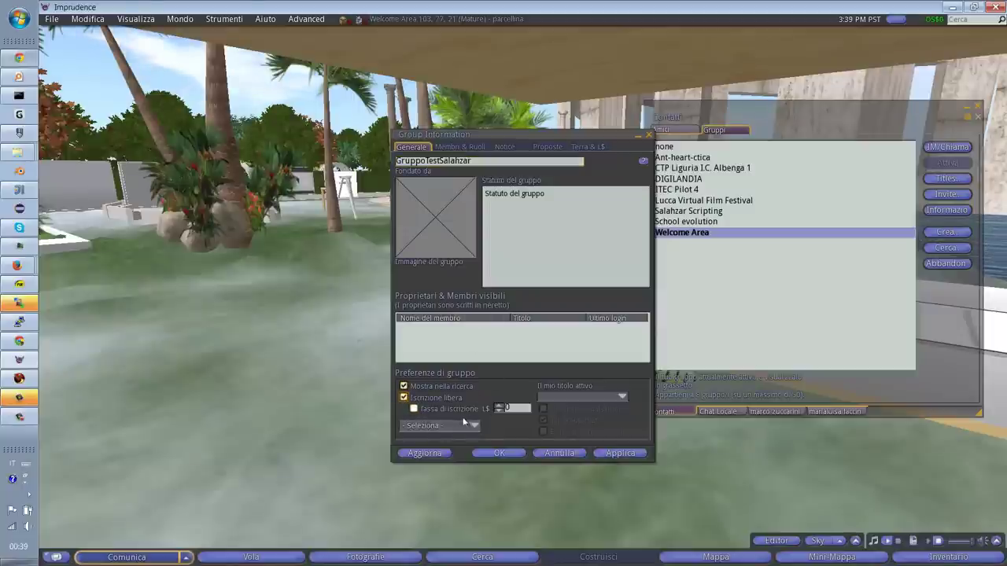
Step: Set the group's image to the sign-free tux and vests texture from the Tux and vests inventory folder
{"action": "left_click", "coordinate": [564, 195]}
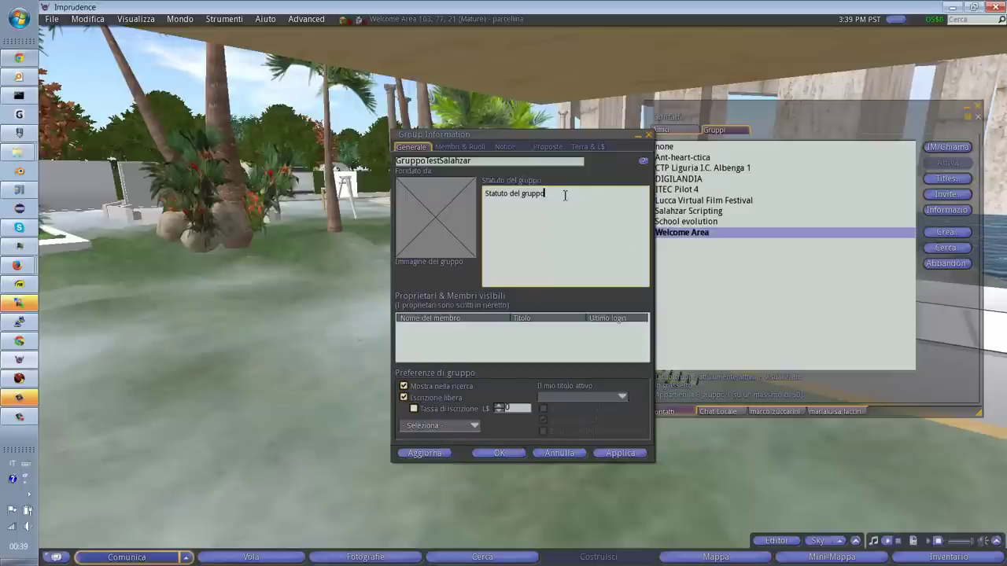
{"action": "left_click", "coordinate": [443, 228]}
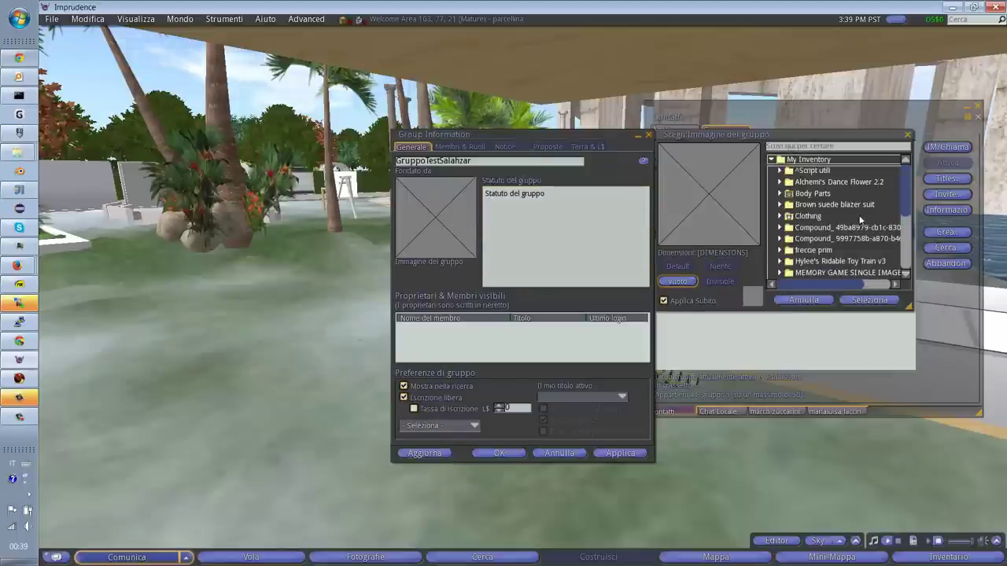
{"action": "left_click_drag", "start_coordinate": [903, 190], "coordinate": [901, 255]}
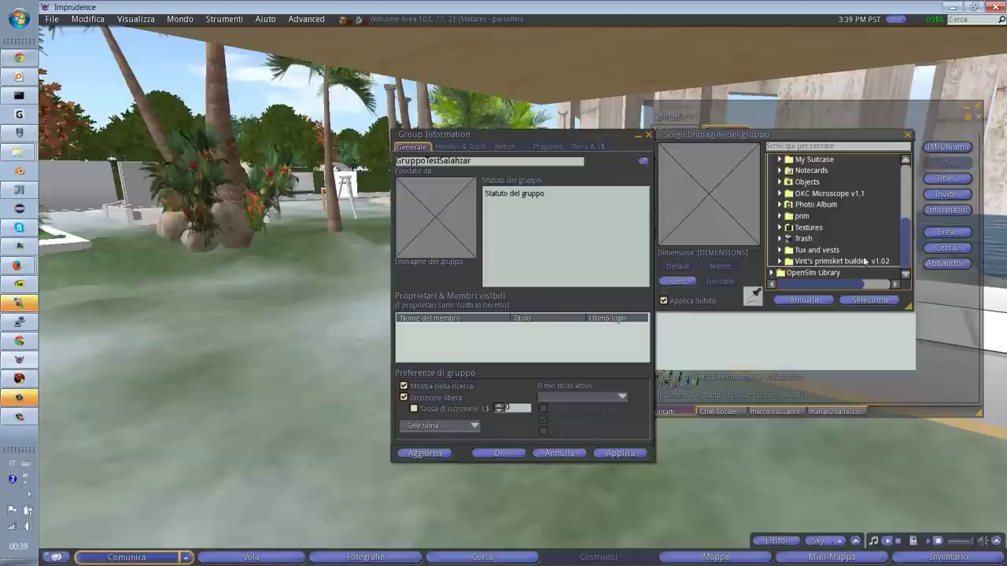
{"action": "left_click", "coordinate": [778, 250]}
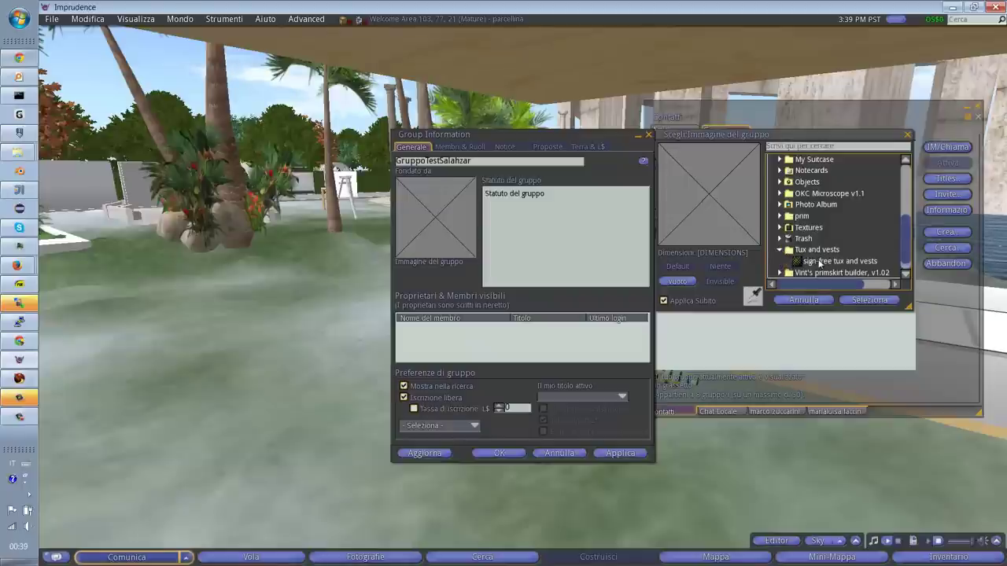
{"action": "left_click", "coordinate": [821, 261]}
{"action": "double_click", "coordinate": [820, 261]}
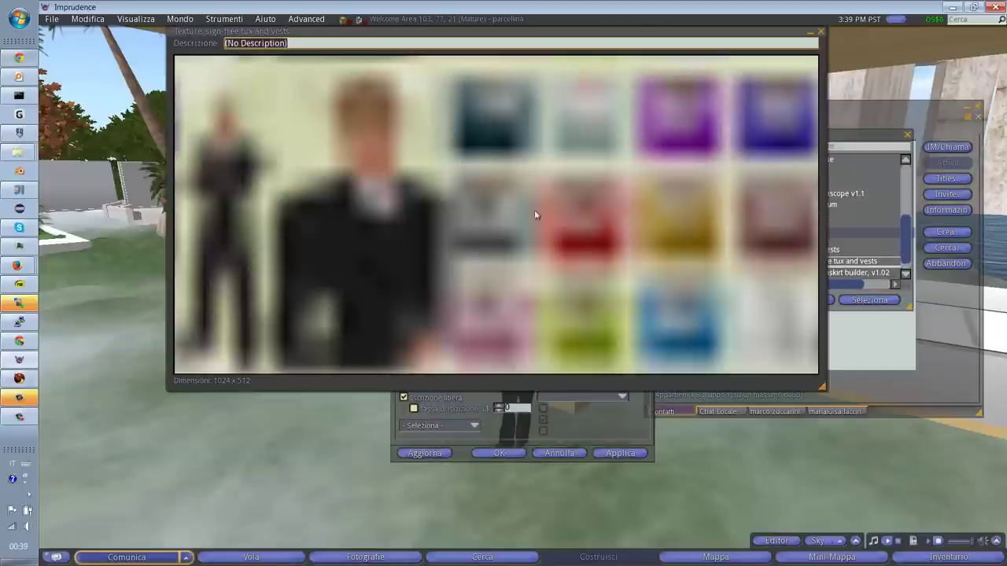
{"action": "left_click", "coordinate": [818, 33]}
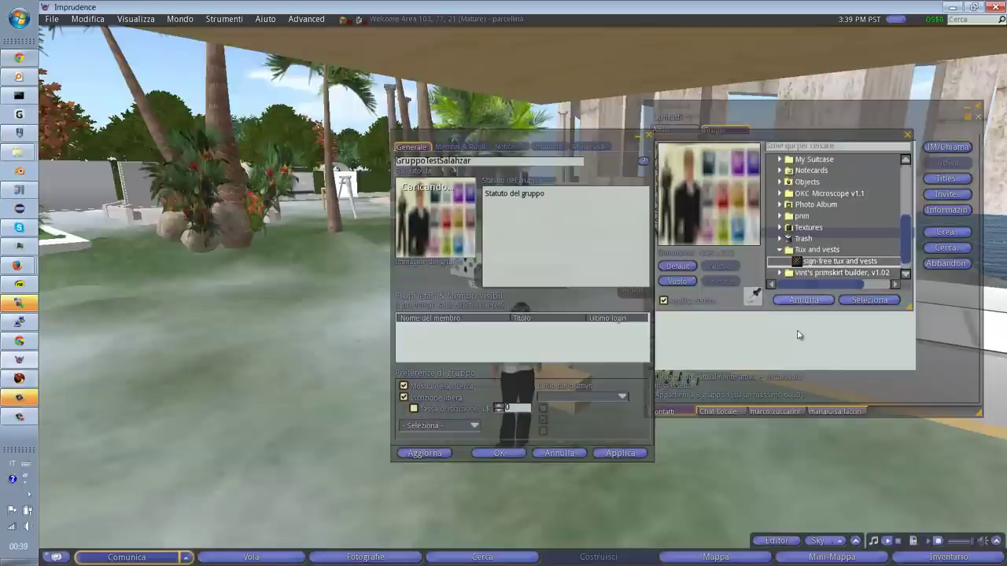
{"action": "left_click", "coordinate": [870, 301]}
Step: Set the charter to "Statuto del gruppo salahzar" and create the group without Mature content, accepting the 100 L$ fee
{"action": "left_click", "coordinate": [548, 209]}
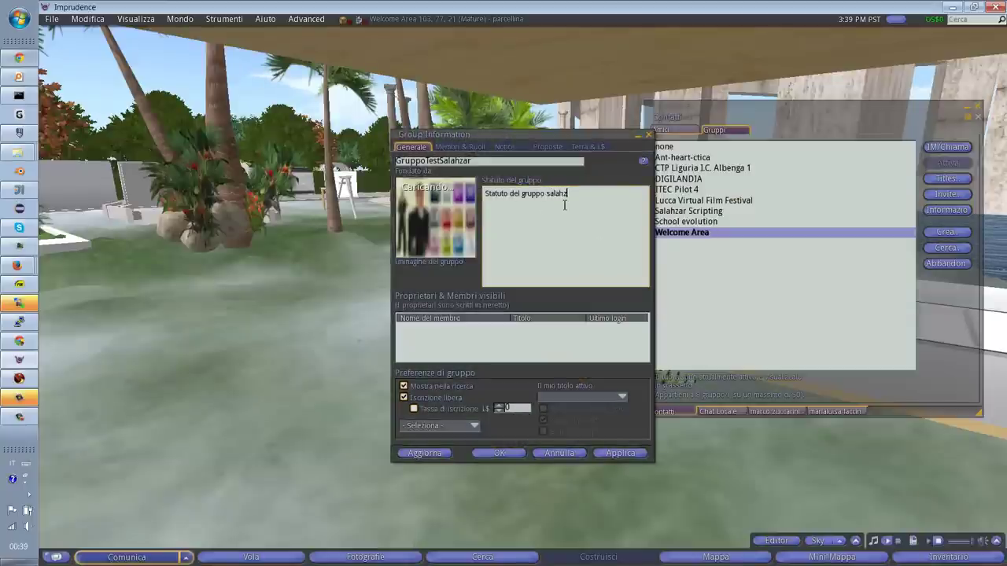
{"action": "left_click", "coordinate": [495, 454]}
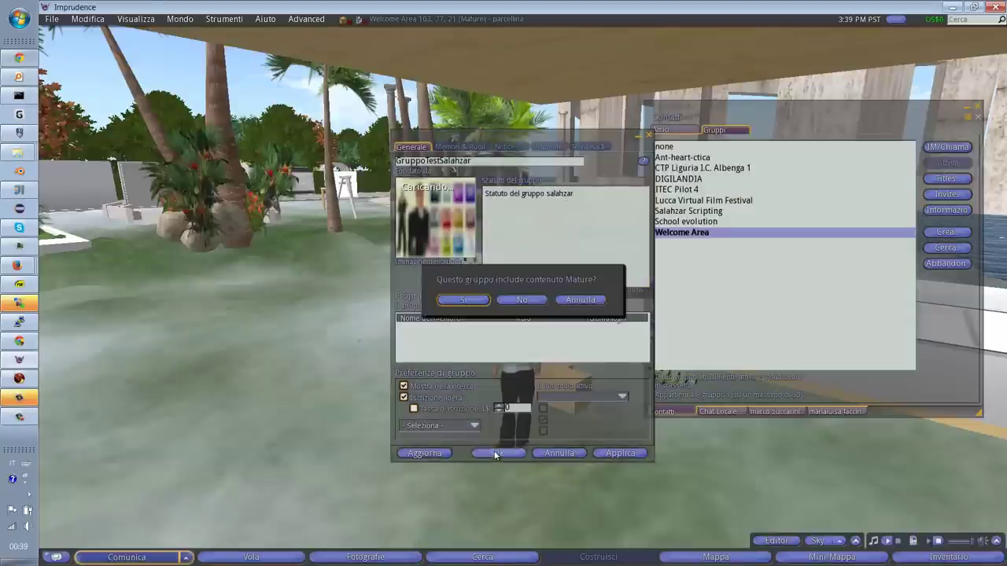
{"action": "left_click", "coordinate": [524, 300]}
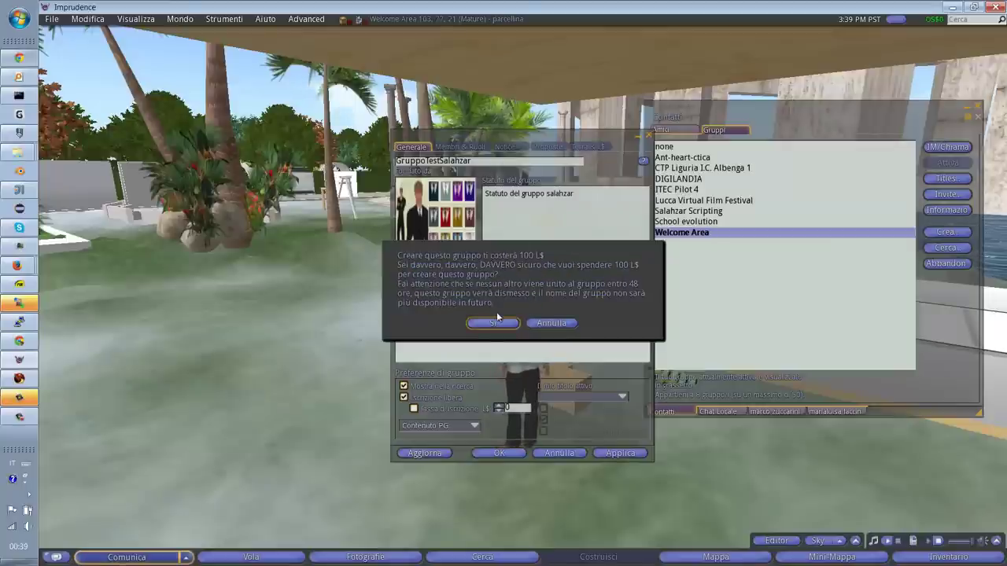
{"action": "left_click", "coordinate": [493, 323]}
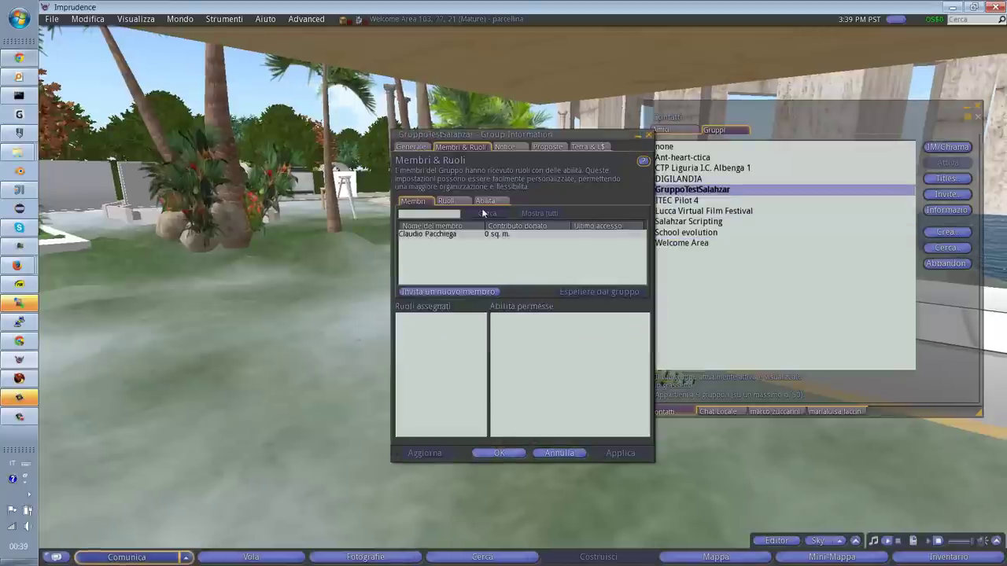
Step: Invite the nearby caterpillar avatar to GruppoTestSalahzar with the Everyone role
{"action": "left_click_drag", "start_coordinate": [524, 138], "coordinate": [354, 150]}
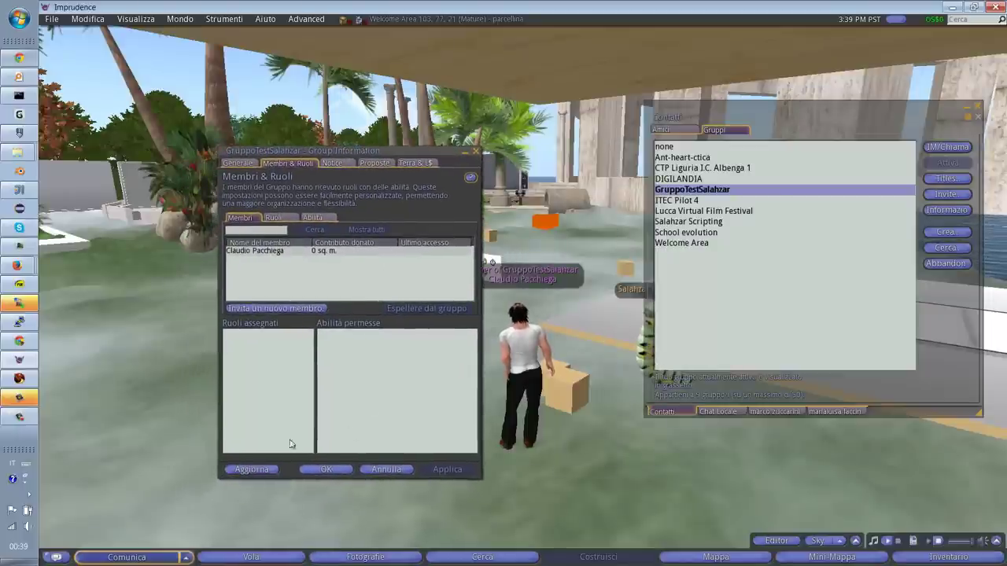
{"action": "left_click", "coordinate": [282, 308]}
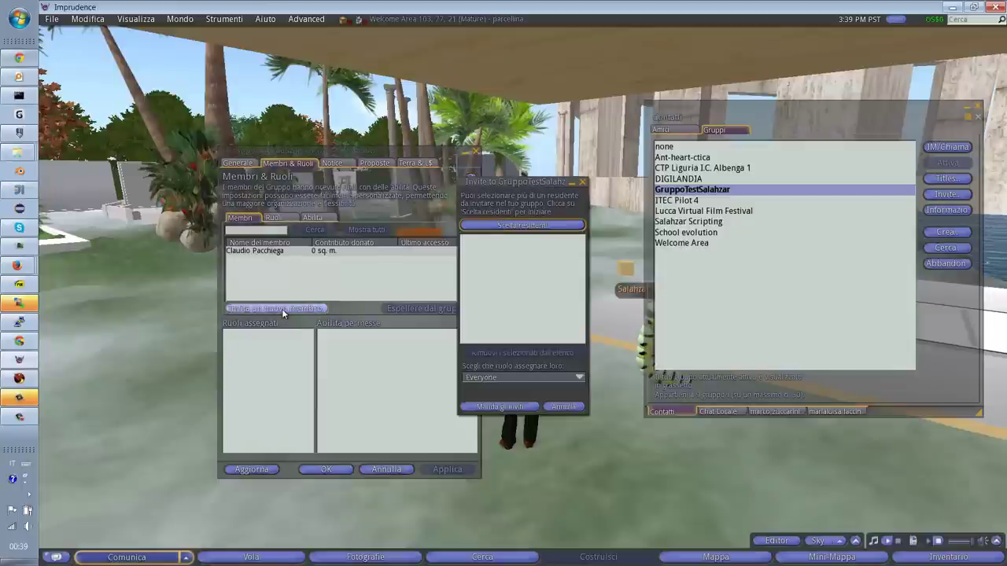
{"action": "left_click", "coordinate": [521, 225]}
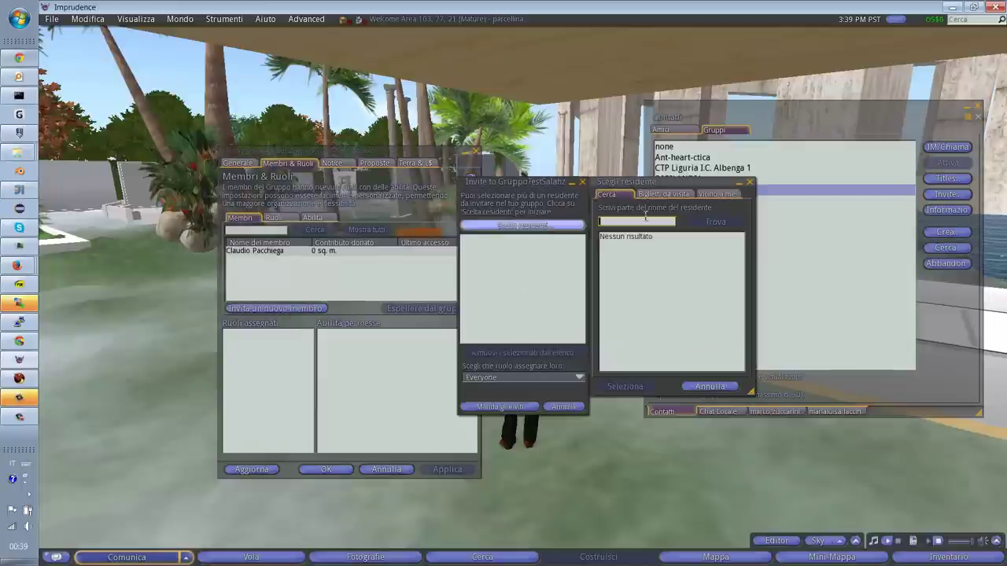
{"action": "left_click", "coordinate": [711, 194]}
{"action": "left_click", "coordinate": [638, 259]}
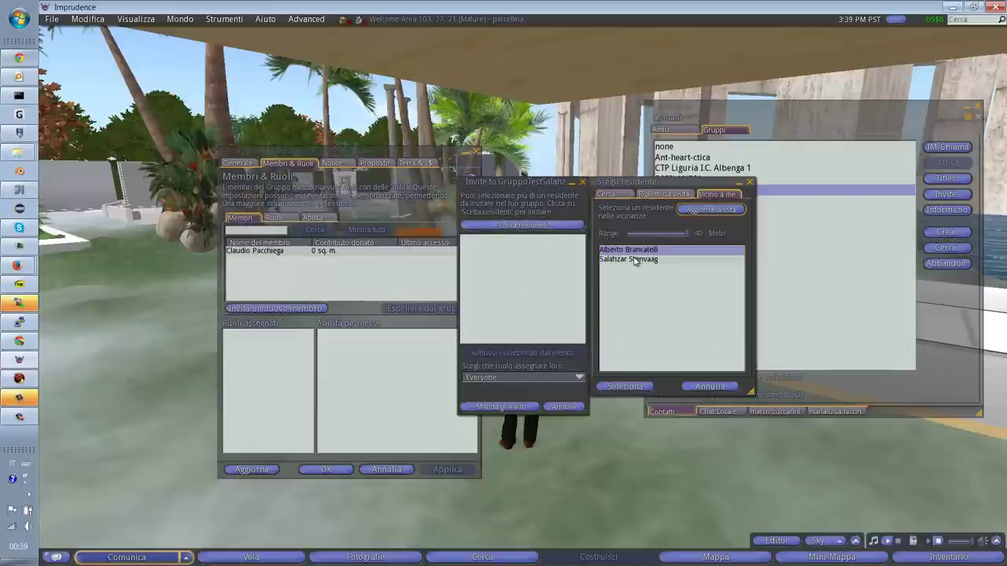
{"action": "left_click", "coordinate": [628, 386]}
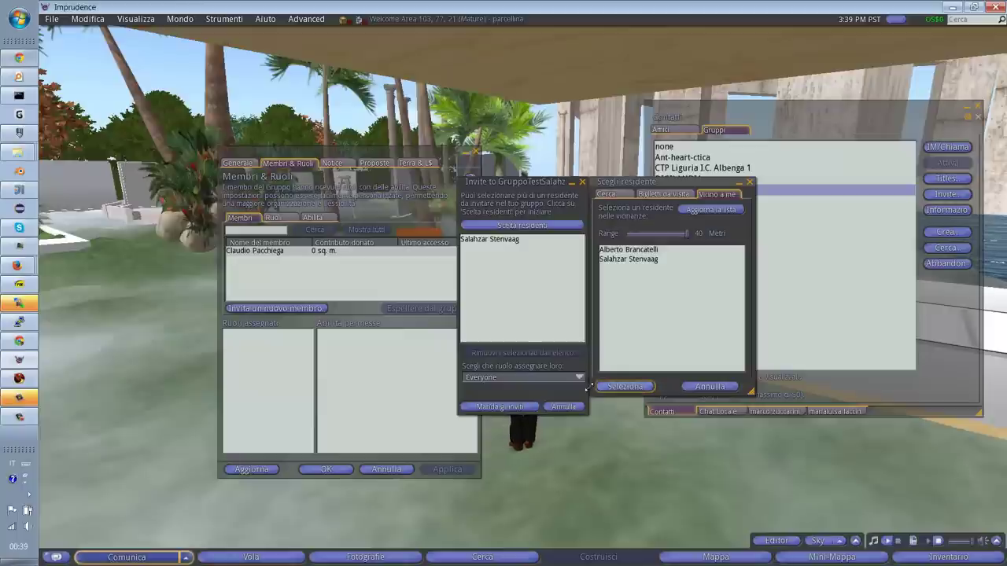
{"action": "left_click", "coordinate": [494, 409]}
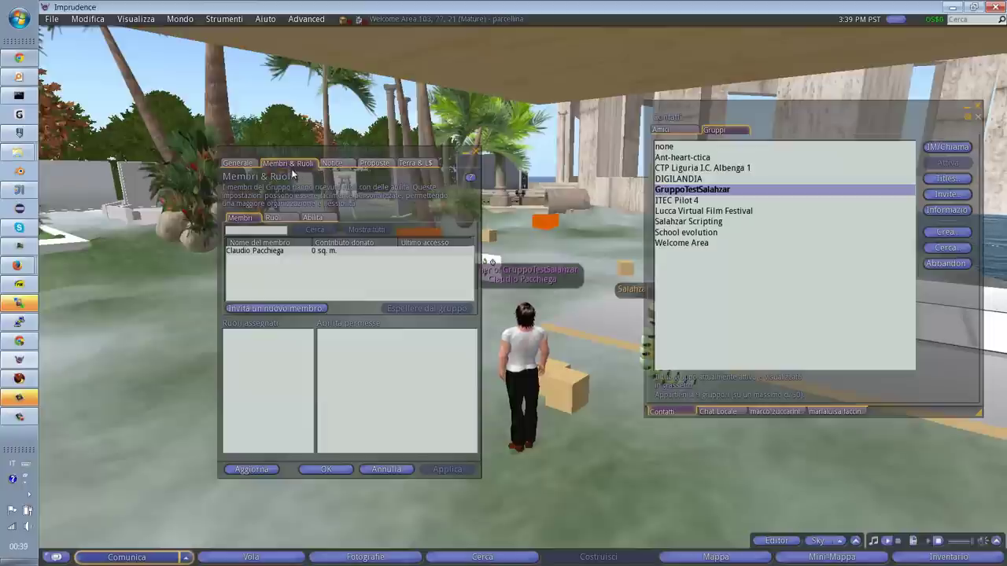
Step: Refresh the roles of GruppoTestSalahzar, review the Everyone role's members and abilities, and close the group information
{"action": "left_click", "coordinate": [273, 218]}
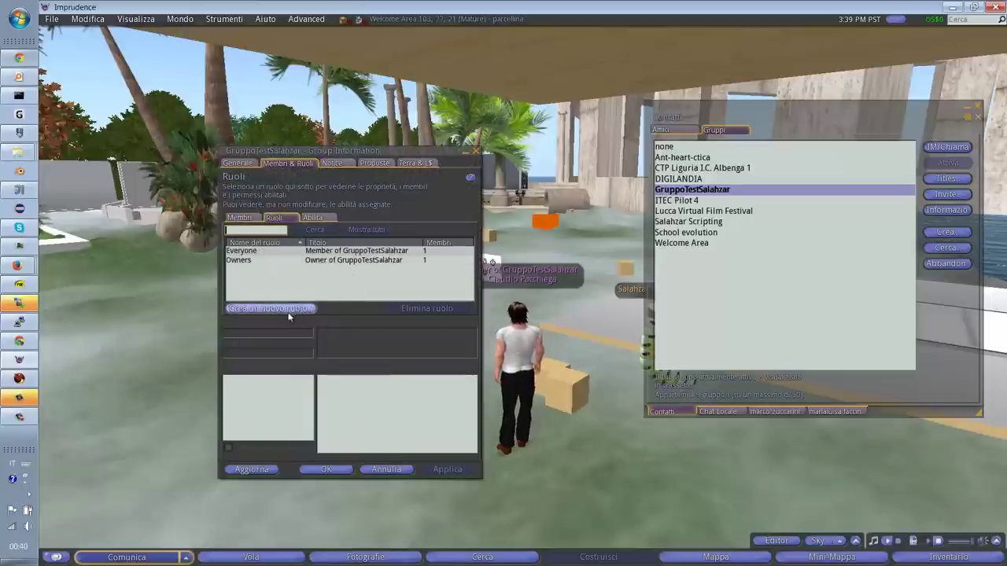
{"action": "left_click", "coordinate": [264, 470]}
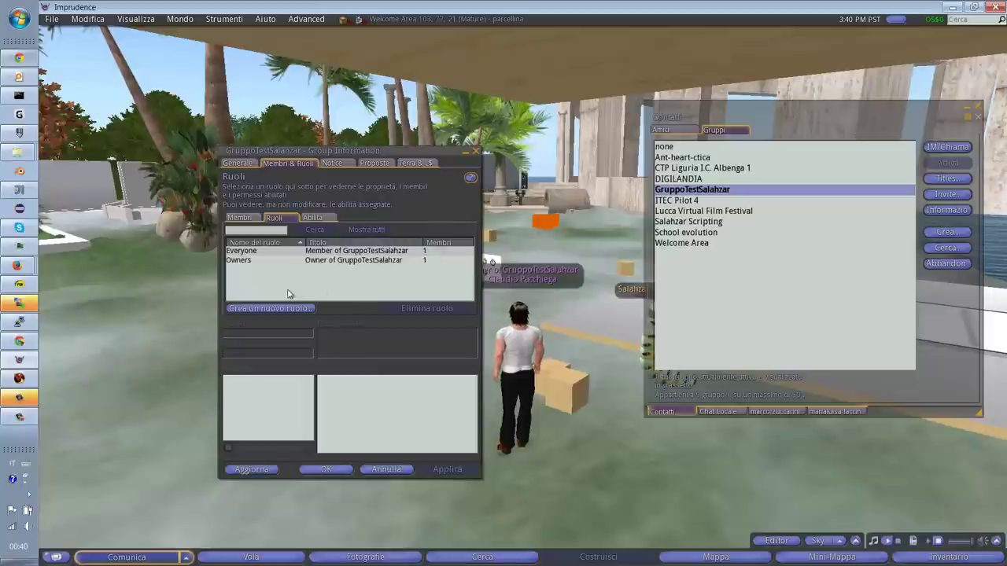
{"action": "left_click", "coordinate": [313, 250]}
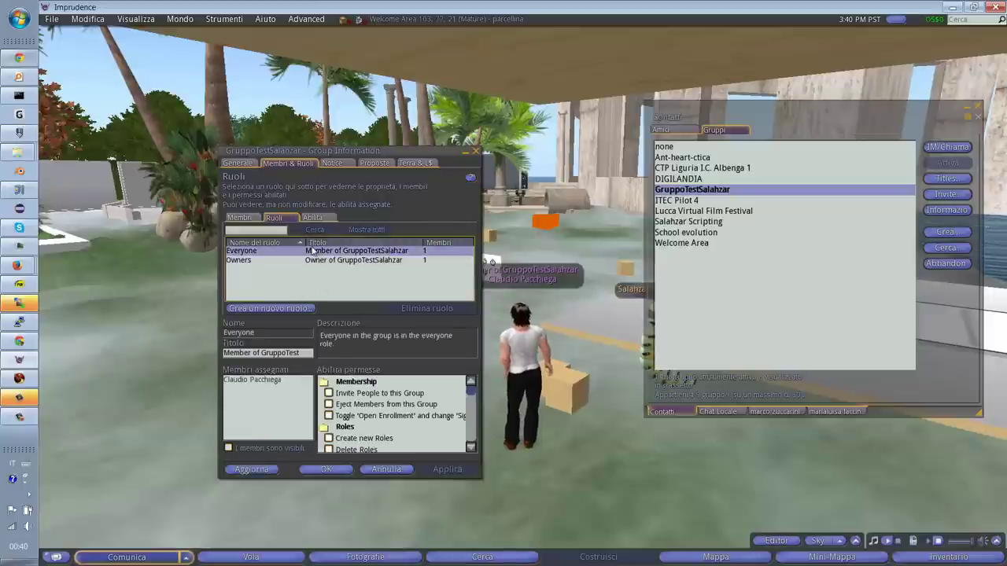
{"action": "left_click", "coordinate": [475, 150]}
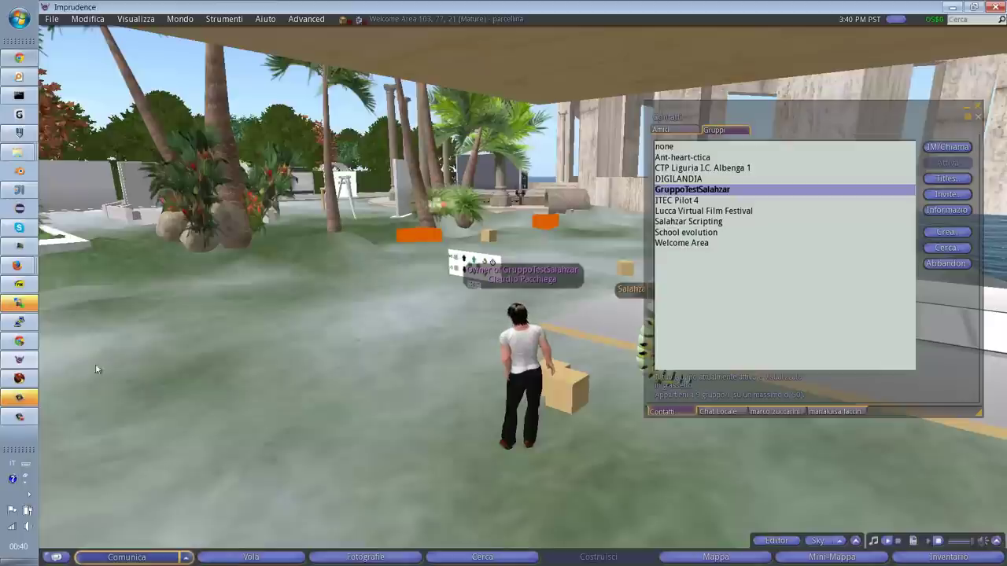
Step: Switch to Firestorm, accept the group invitation as the caterpillar avatar, and return to Imprudence
{"action": "left_click", "coordinate": [19, 378]}
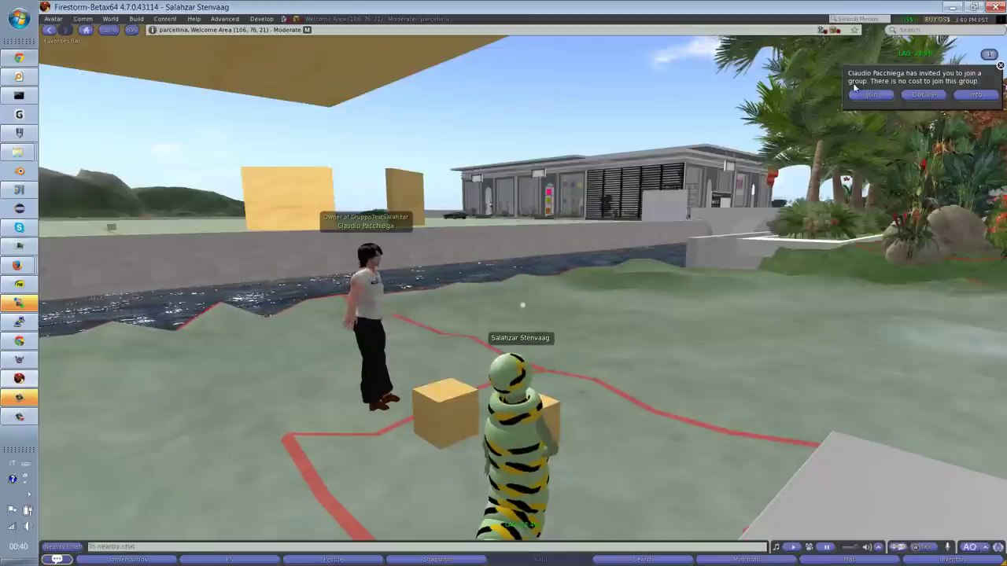
{"action": "left_click", "coordinate": [870, 94]}
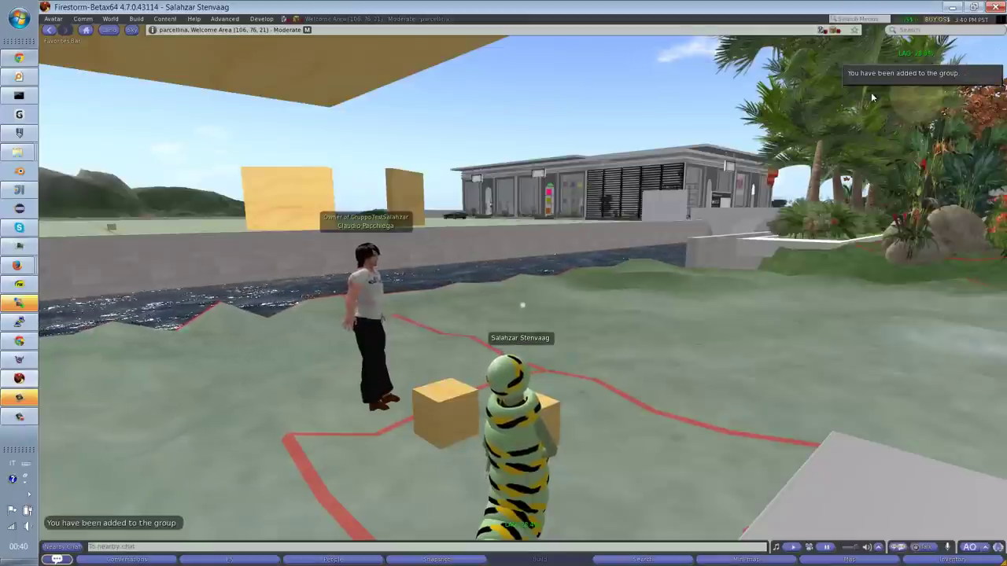
{"action": "left_click", "coordinate": [19, 378]}
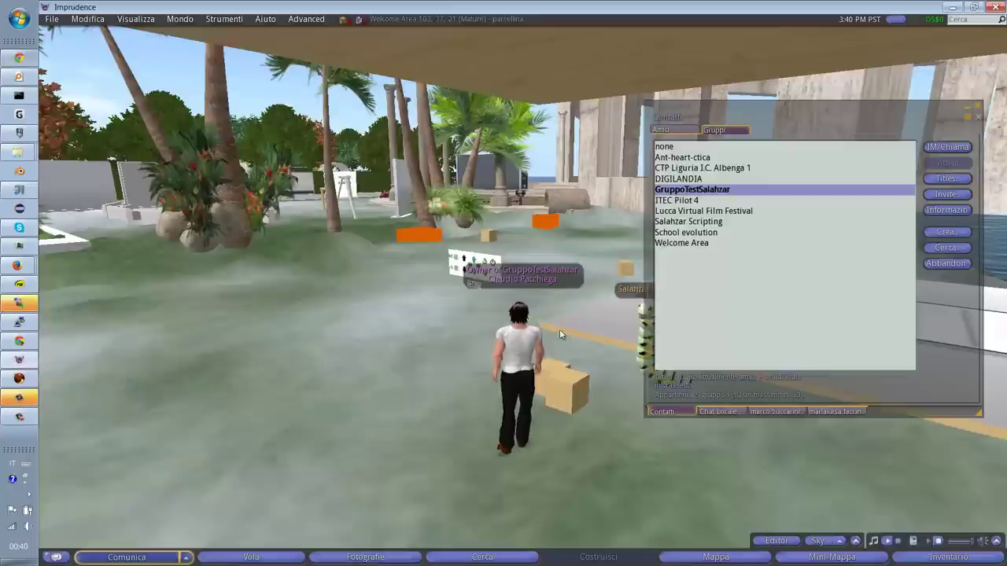
Step: Reopen the information of GruppoTestSalahzar, check its members and roles, refresh the role data, and close the window
{"action": "right_click", "coordinate": [525, 351]}
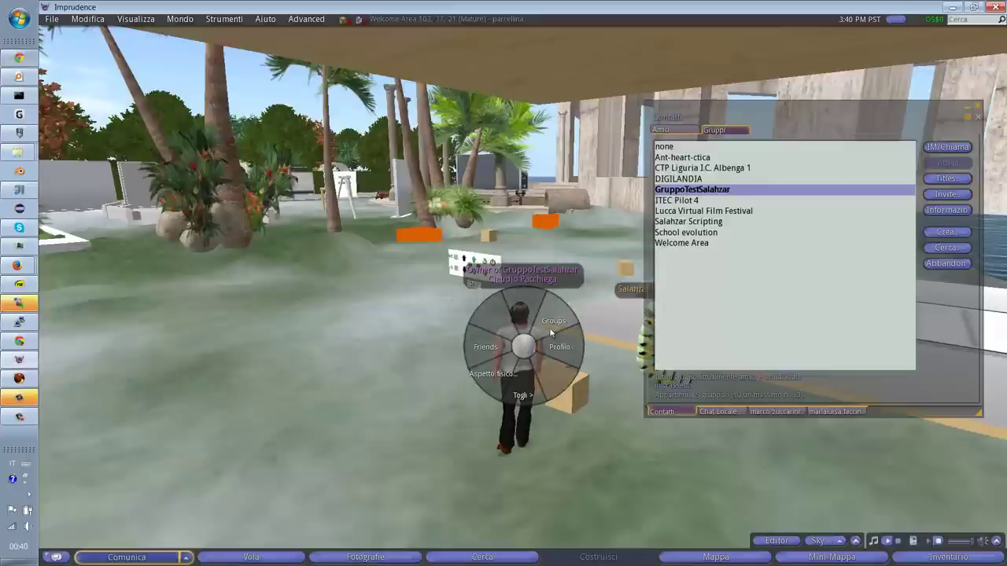
{"action": "left_click", "coordinate": [548, 319]}
{"action": "right_click", "coordinate": [523, 347]}
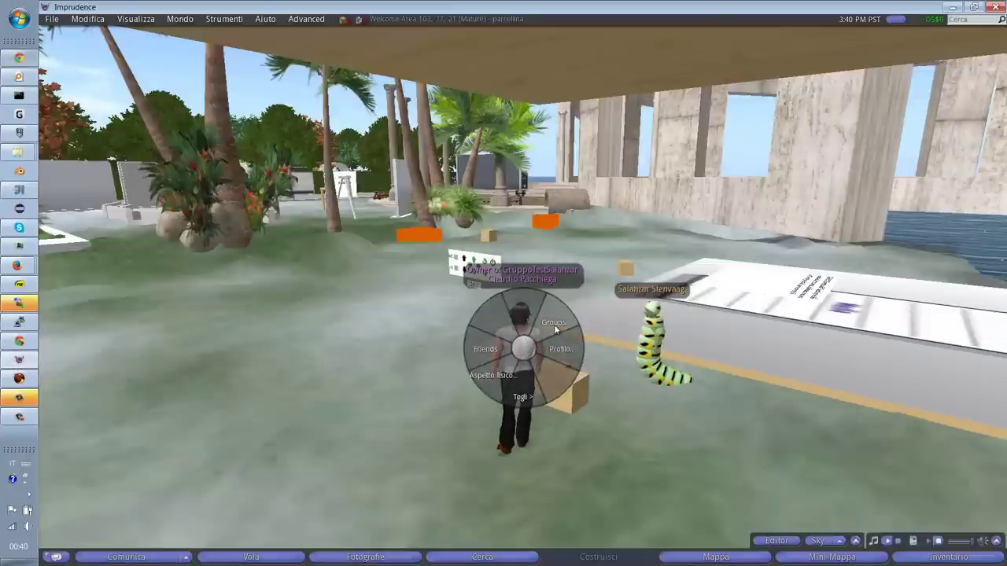
{"action": "left_click", "coordinate": [553, 324]}
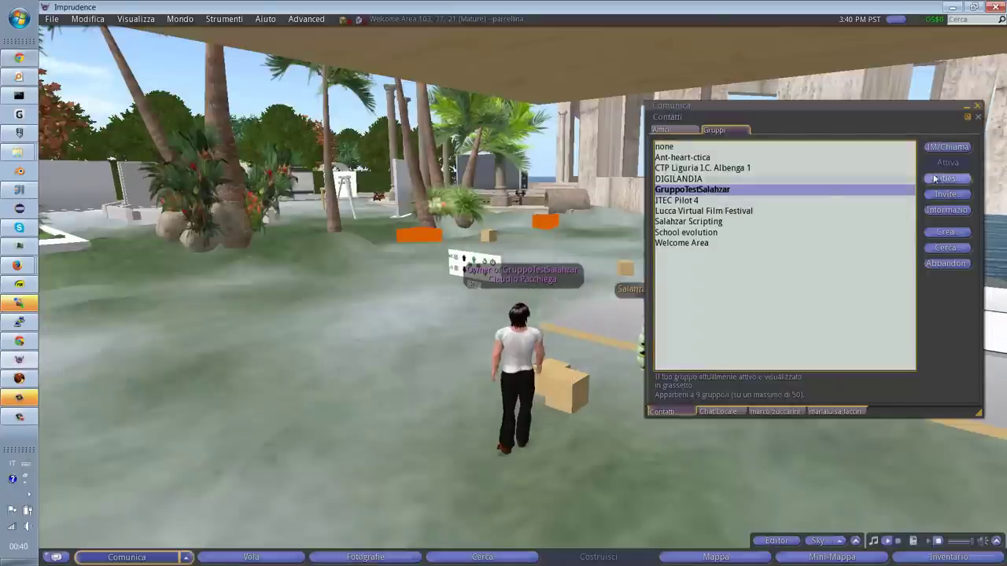
{"action": "left_click", "coordinate": [947, 210]}
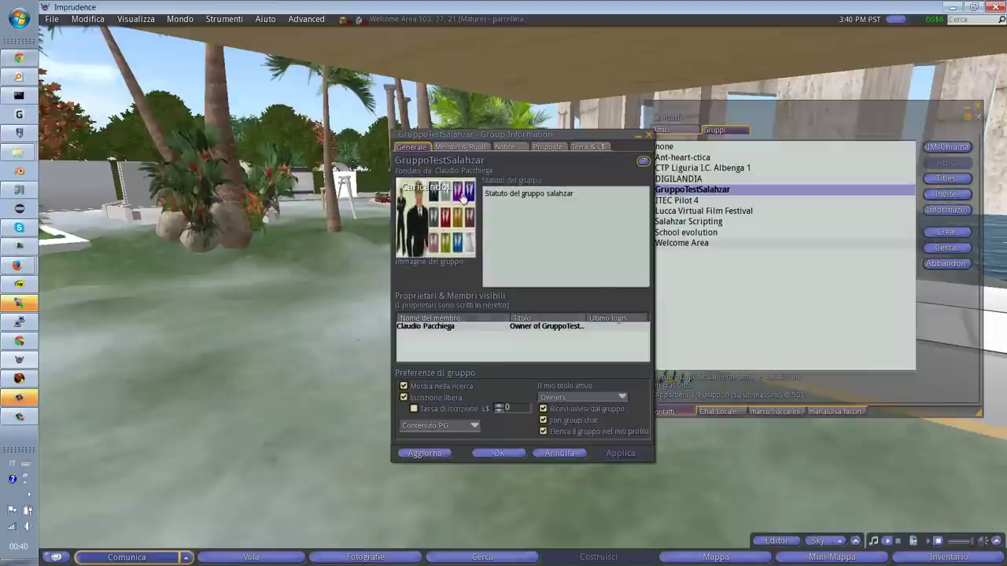
{"action": "left_click", "coordinate": [474, 144]}
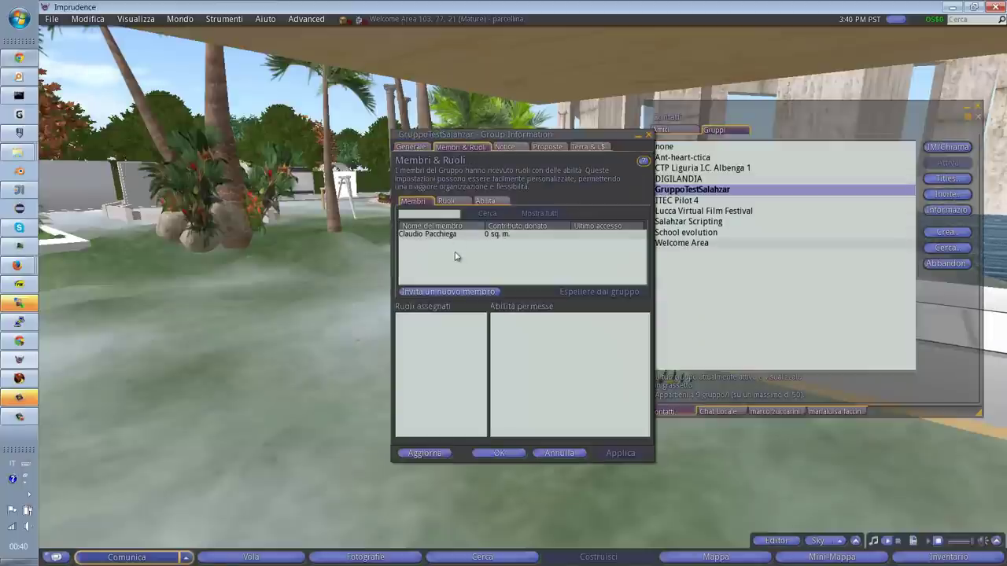
{"action": "left_click", "coordinate": [450, 201]}
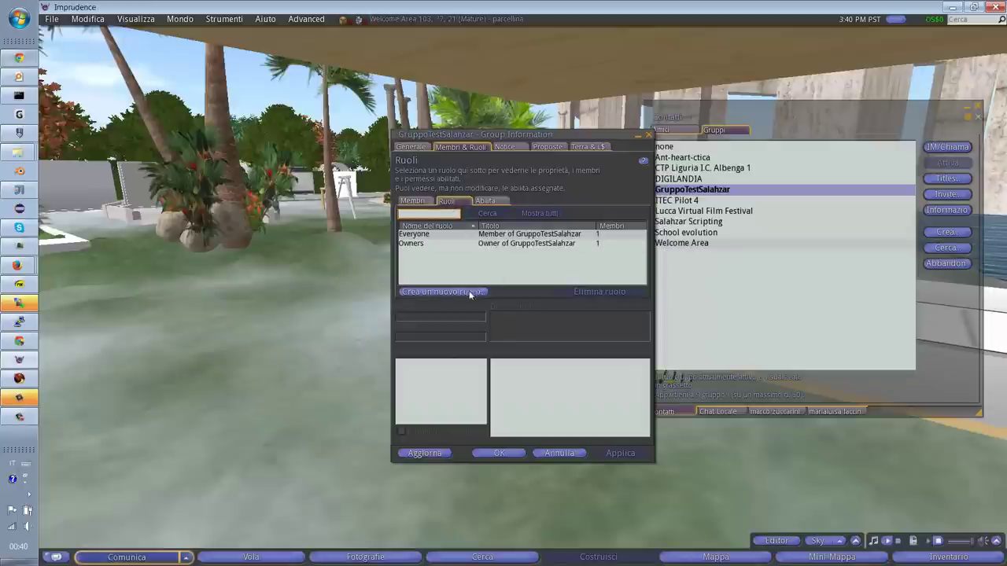
{"action": "left_click", "coordinate": [426, 453]}
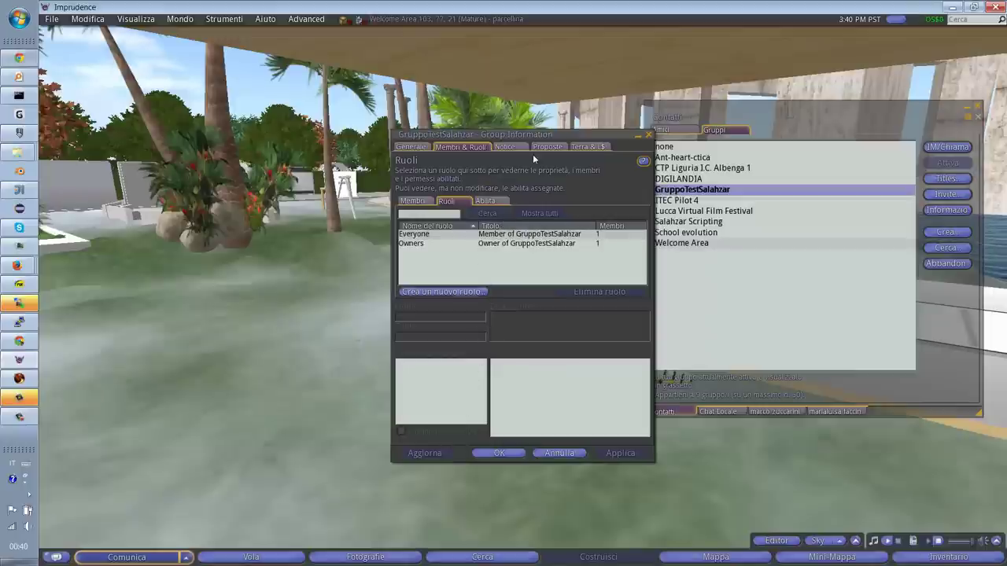
{"action": "left_click", "coordinate": [432, 455]}
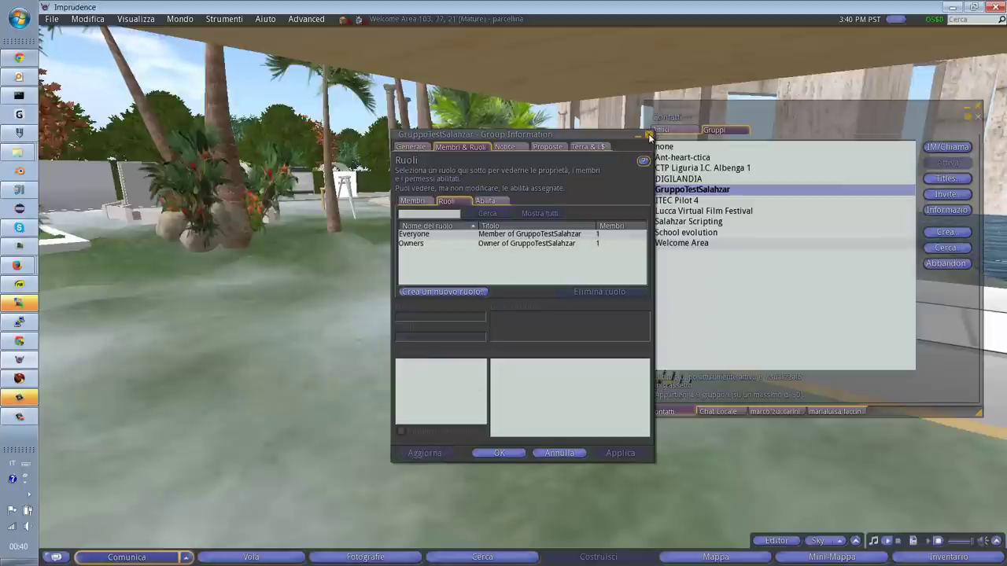
{"action": "left_click", "coordinate": [648, 136]}
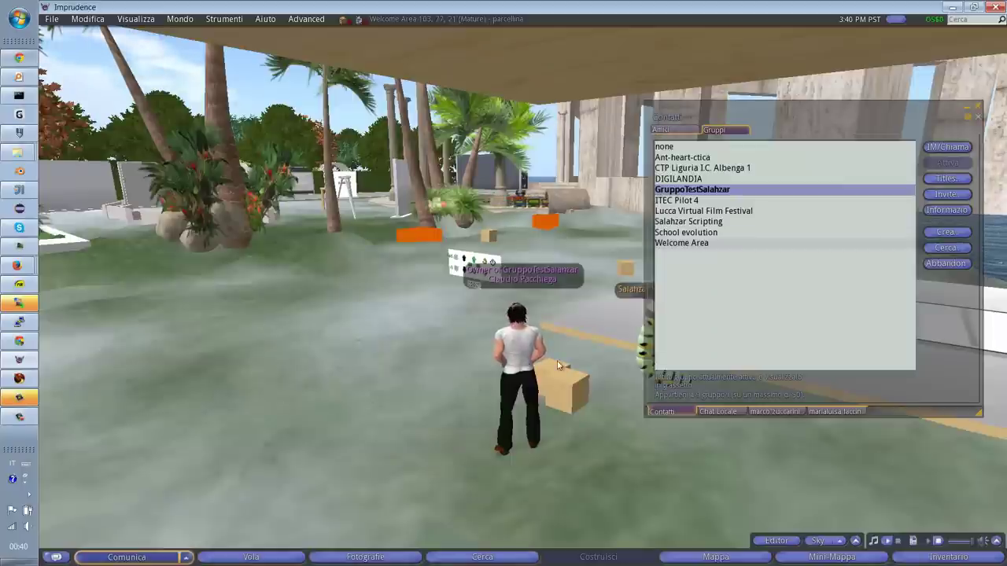